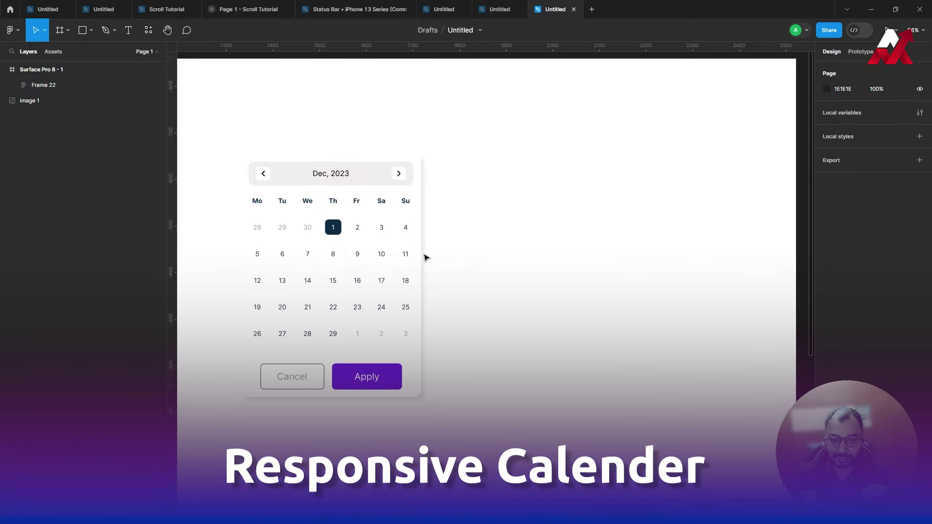
# Step: Narrow the calendar card to test its responsiveness, then restore its width
pyautogui.click(422, 256)
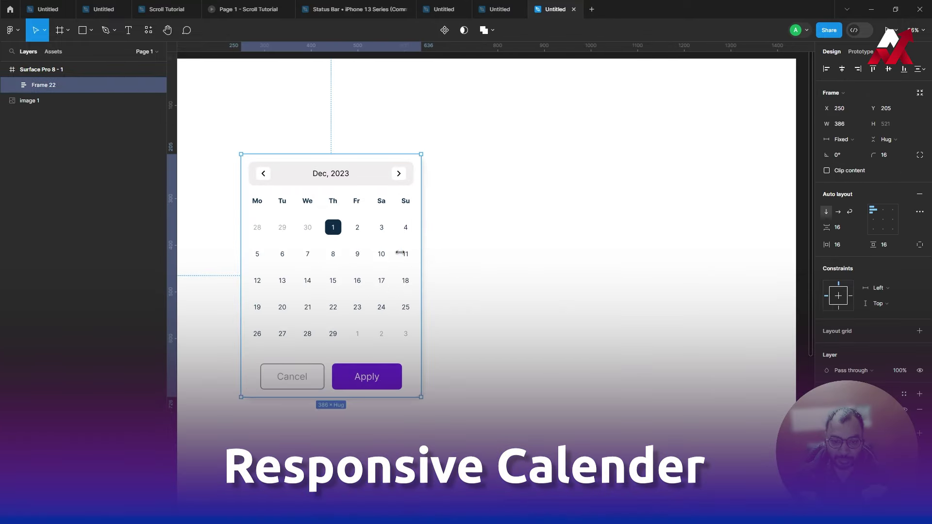
pyautogui.moveTo(400, 252)
pyautogui.mouseDown()
pyautogui.moveTo(302, 249)
pyautogui.moveTo(512, 260)
pyautogui.moveTo(396, 254)
pyautogui.moveTo(421, 256)
pyautogui.mouseUp()
pyautogui.click(481, 251)
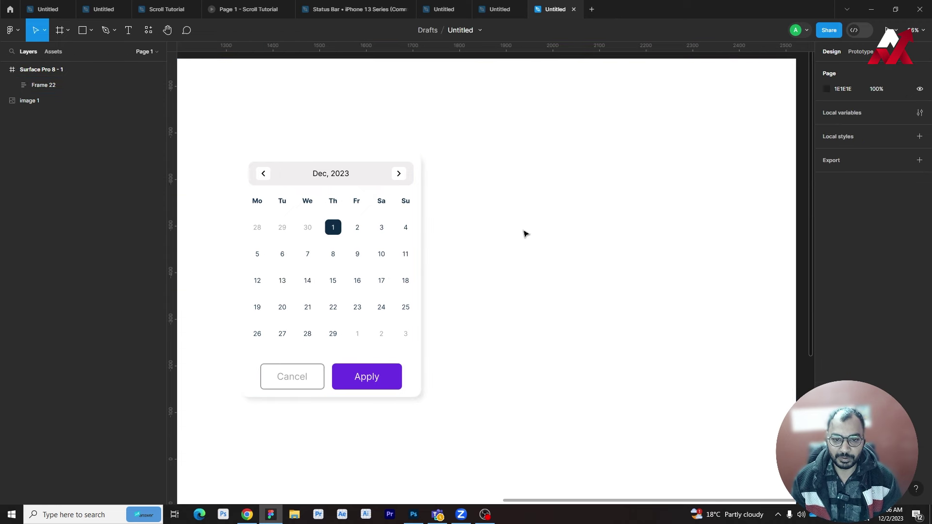
pyautogui.click(376, 245)
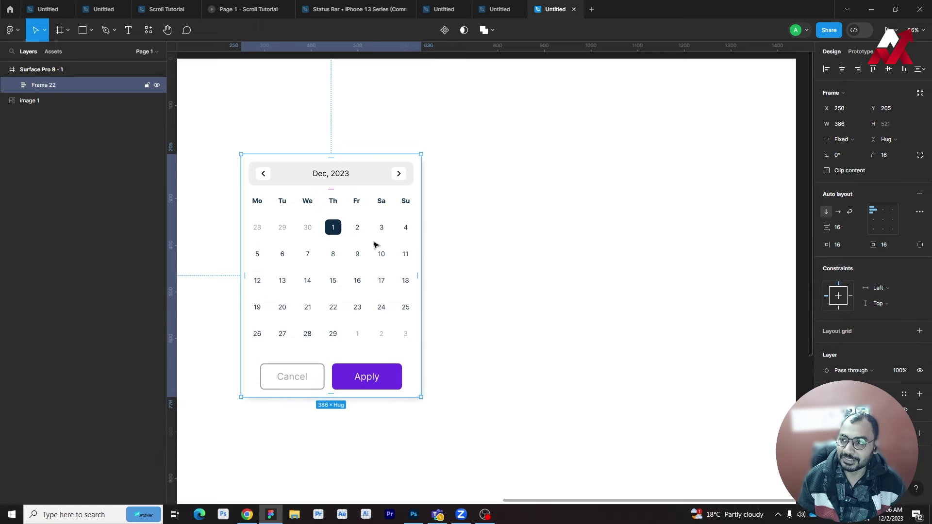
pyautogui.click(573, 208)
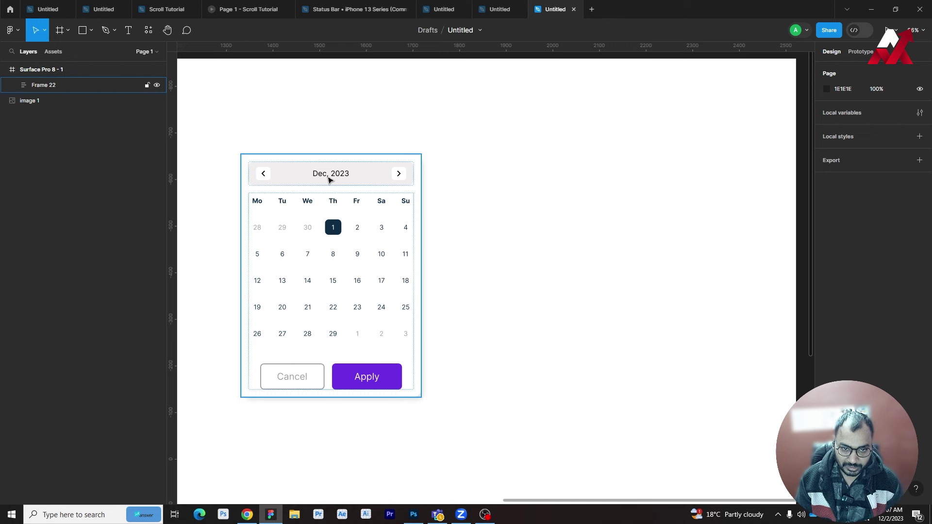
# Step: Expand the month header's layers to inspect its arrow and label layers
pyautogui.click(347, 175)
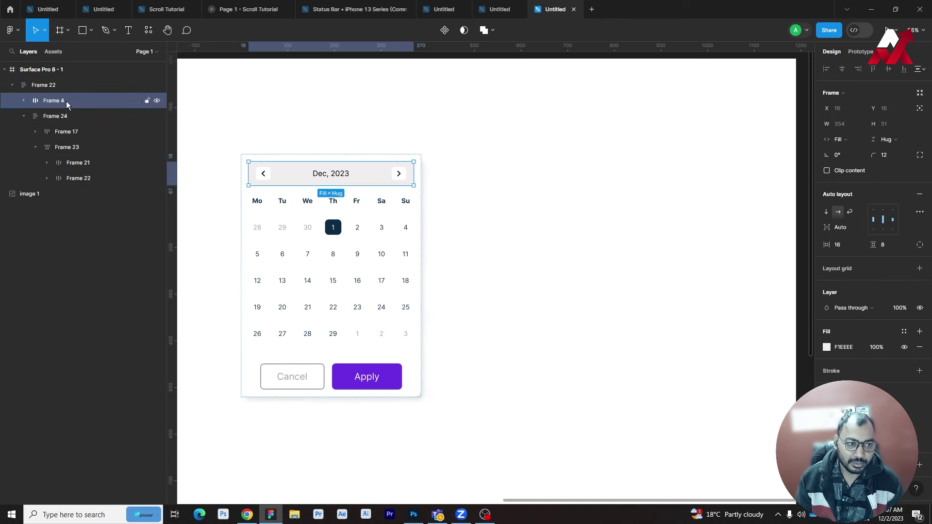
pyautogui.click(22, 101)
pyautogui.click(34, 116)
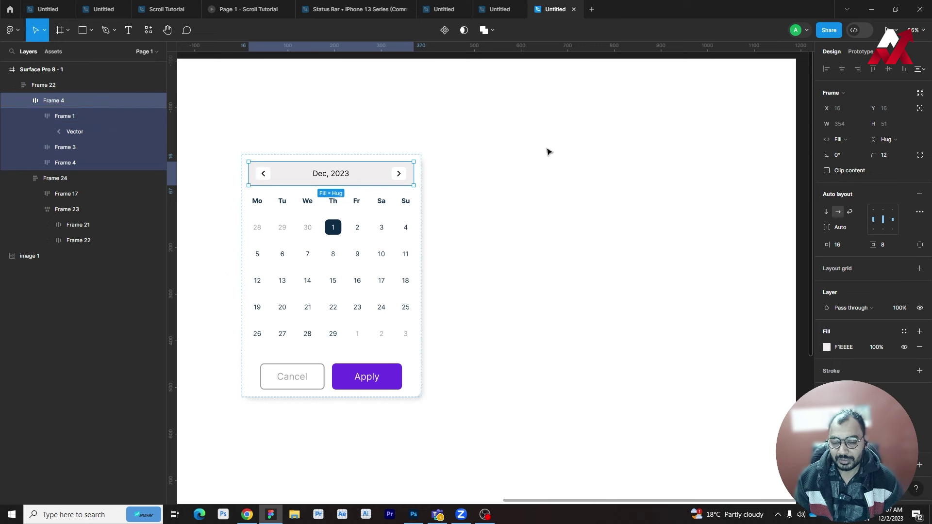
pyautogui.click(490, 169)
pyautogui.click(324, 199)
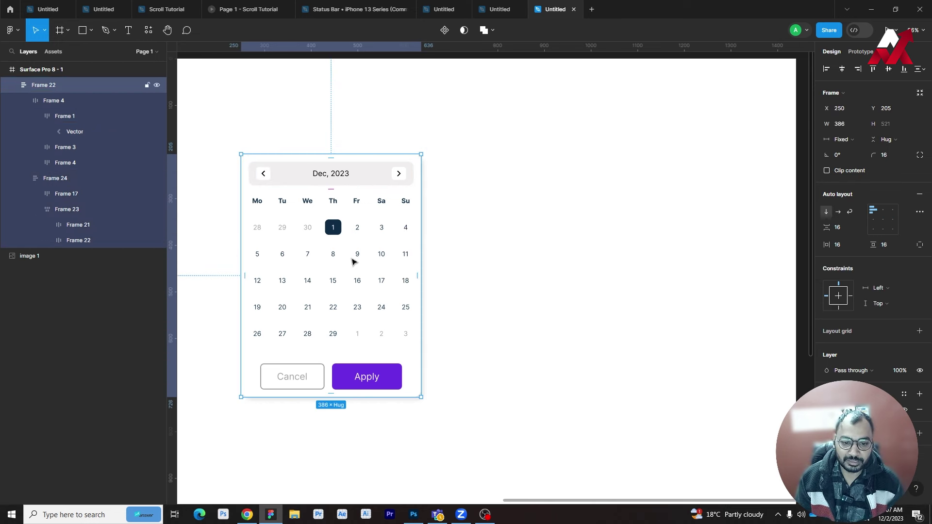
pyautogui.click(499, 249)
pyautogui.click(354, 264)
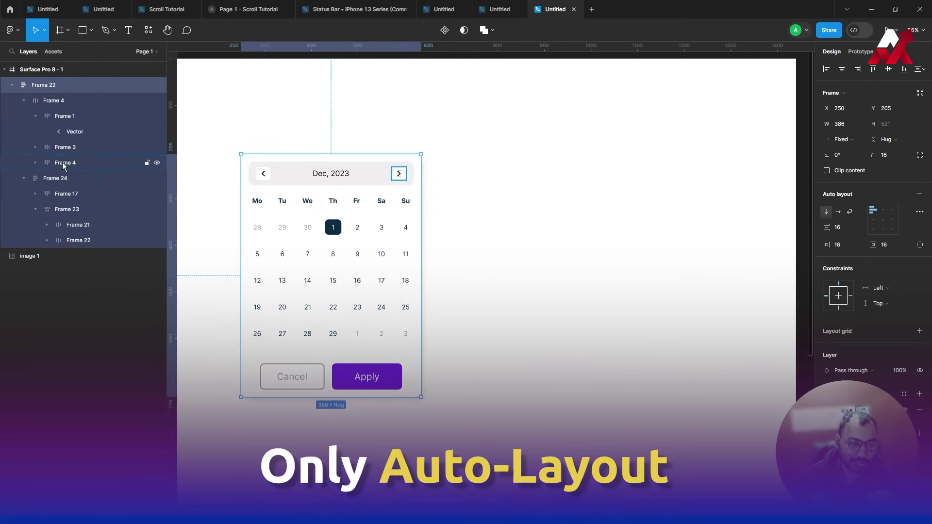
# Step: Inspect the previous-month and next-month arrows inside the calendar header
pyautogui.click(495, 177)
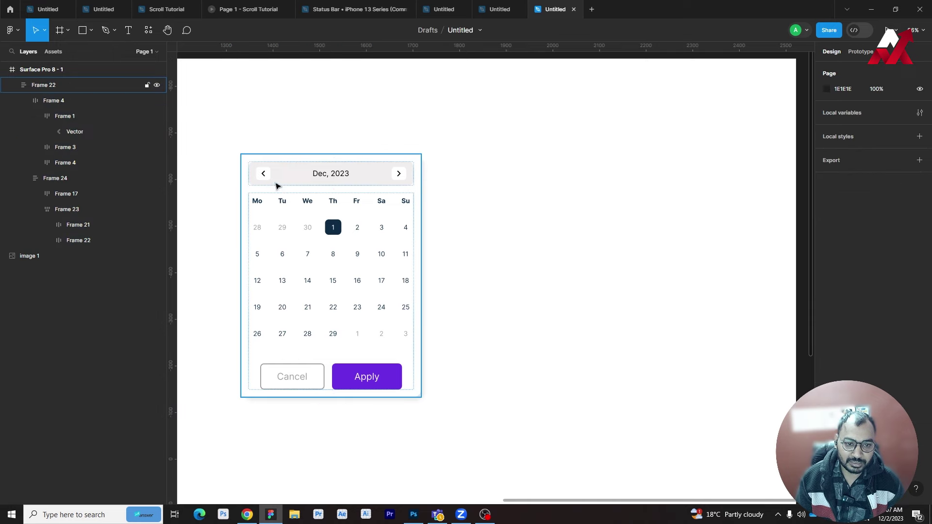
pyautogui.keyDown('ctrl'); pyautogui.click(263, 174); pyautogui.keyUp('ctrl')
pyautogui.keyDown('ctrl'); pyautogui.click(399, 174); pyautogui.keyUp('ctrl')
pyautogui.click(493, 183)
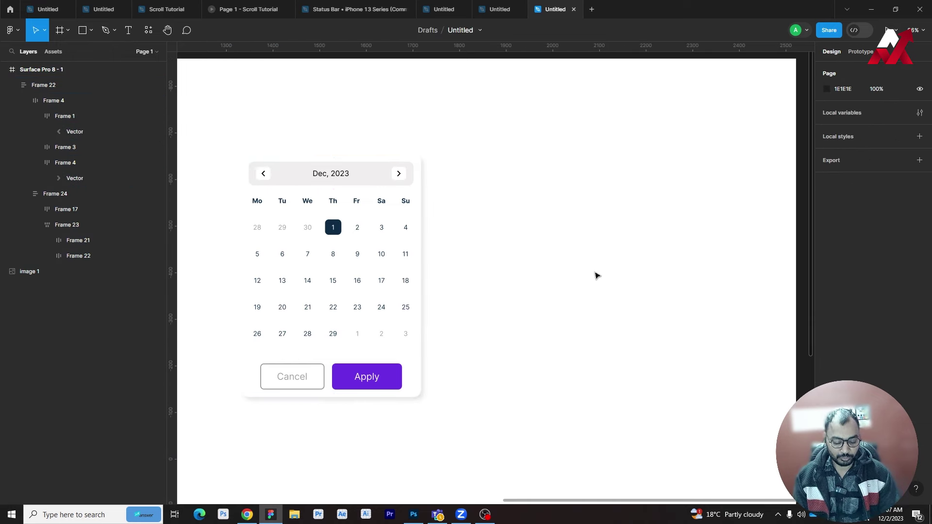
# Step: Add a standalone 'Dec, 2023' text on empty canvas right of the calendar
pyautogui.press('t')
pyautogui.click(534, 207)
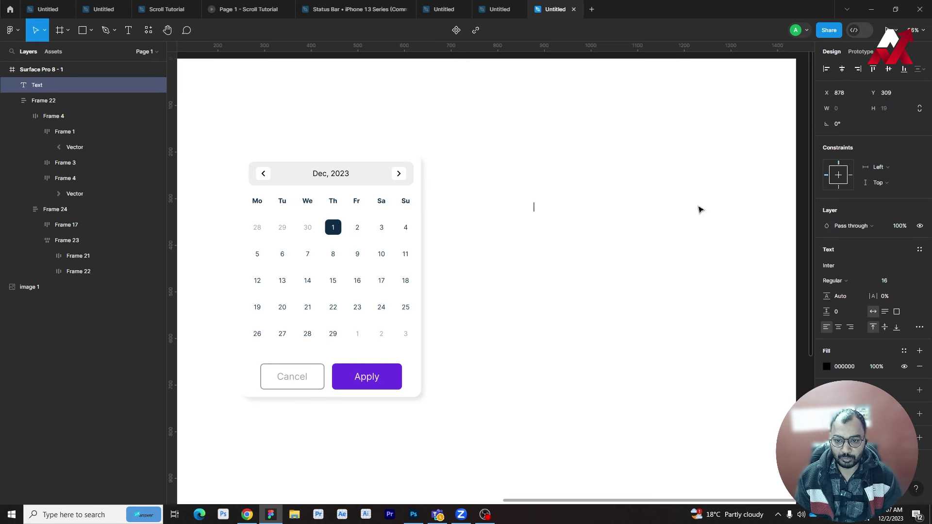
pyautogui.write('Dec')
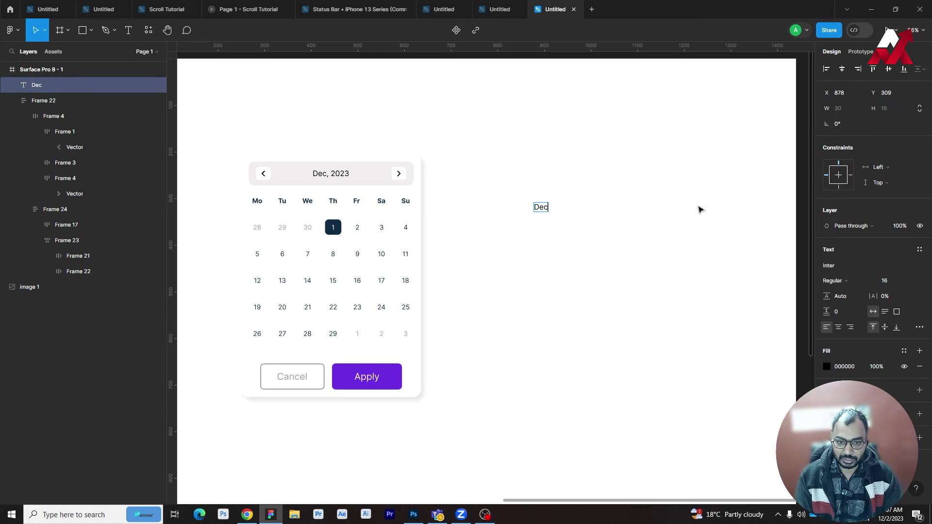
pyautogui.write(', 202')
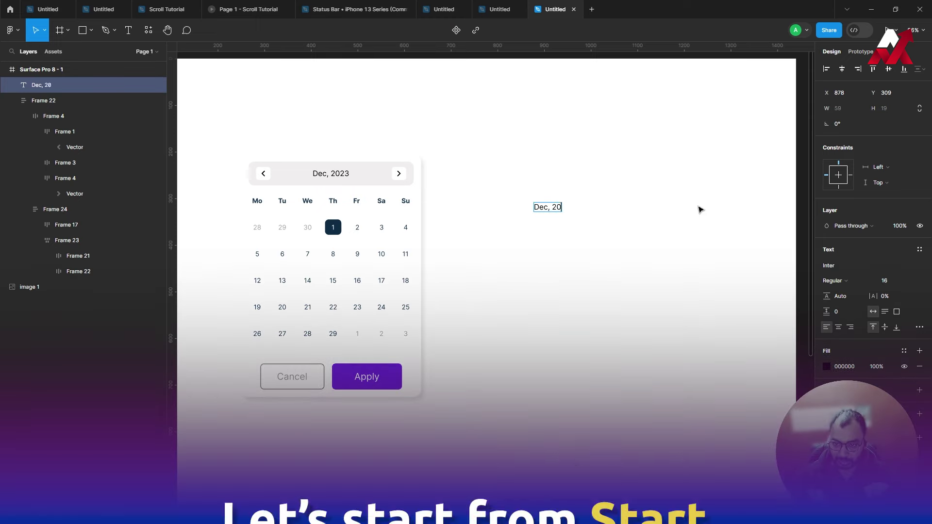
pyautogui.write('3')
pyautogui.press('Escape')
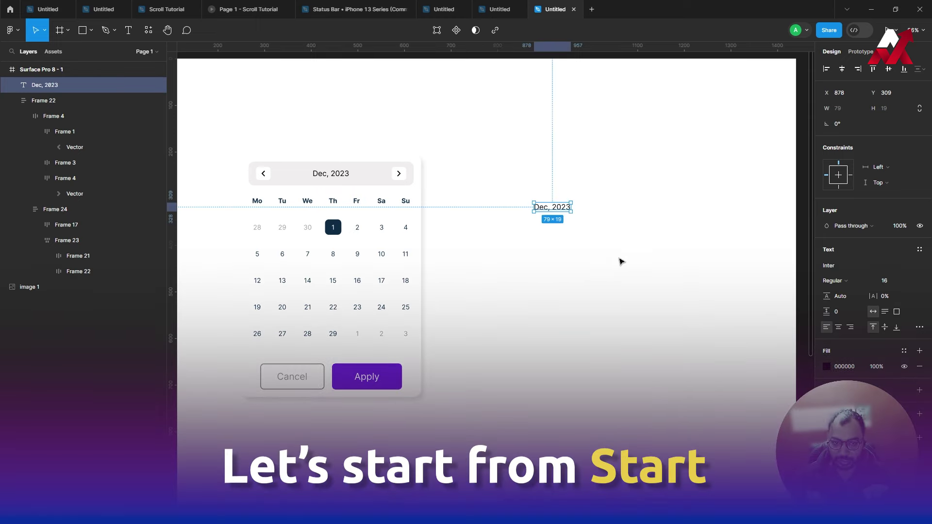
# Step: Compare the new text with the header label and confirm it uses Inter Regular 16
pyautogui.click(621, 262)
pyautogui.keyDown('ctrl'); pyautogui.click(330, 174); pyautogui.keyUp('ctrl')
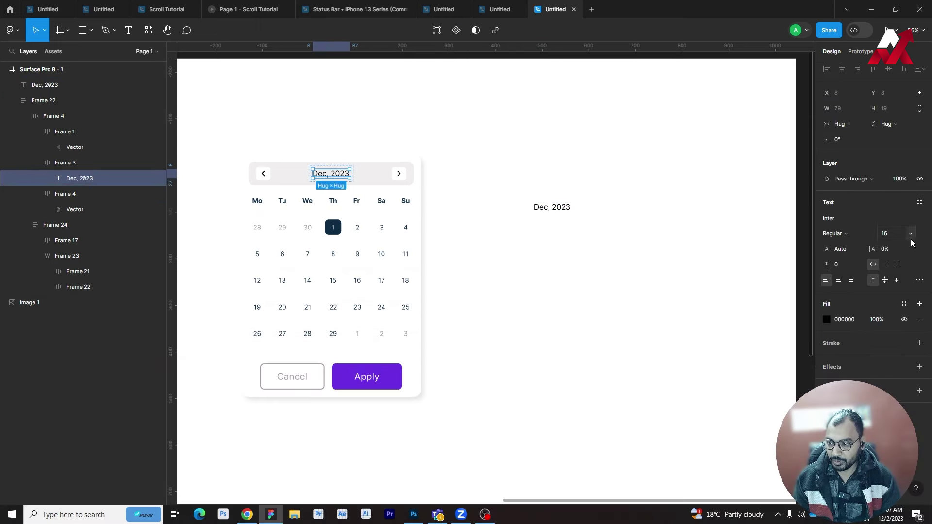
pyautogui.click(482, 251)
pyautogui.click(552, 208)
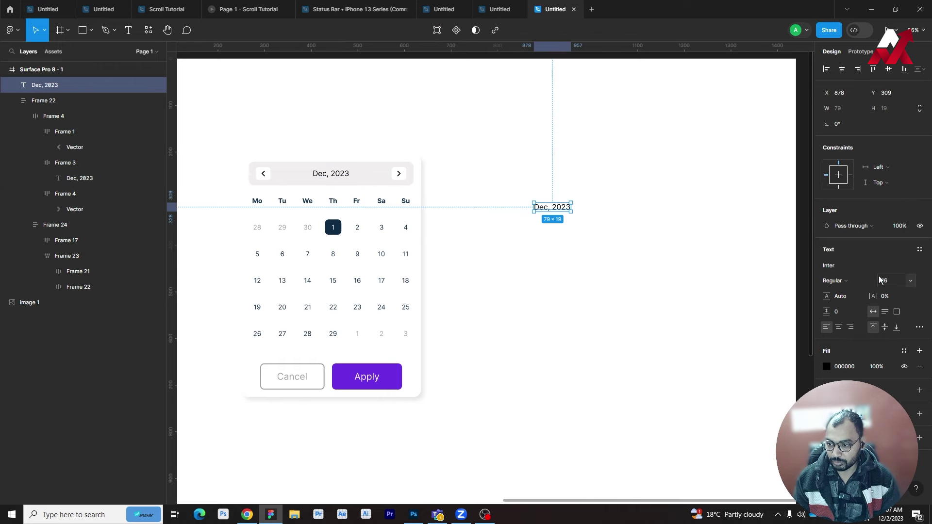
pyautogui.click(621, 281)
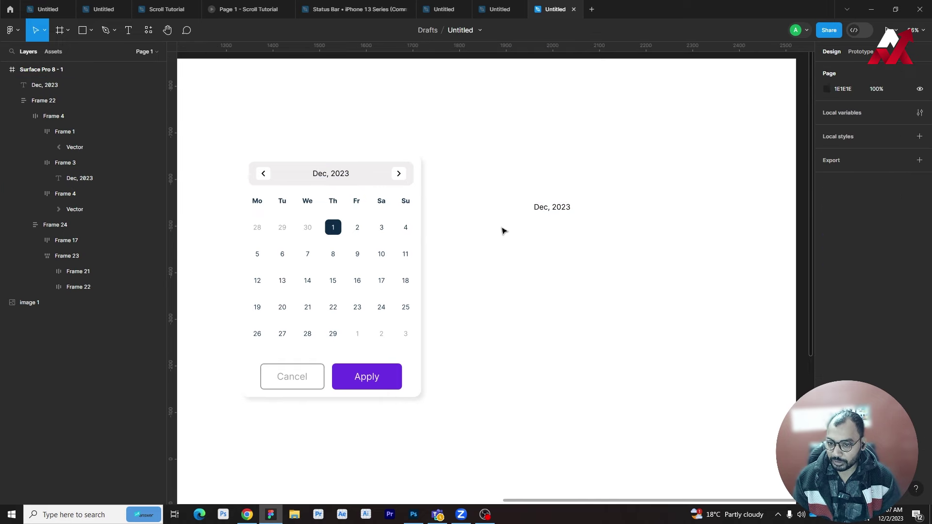
pyautogui.moveTo(487, 179); pyautogui.dragTo(573, 252)
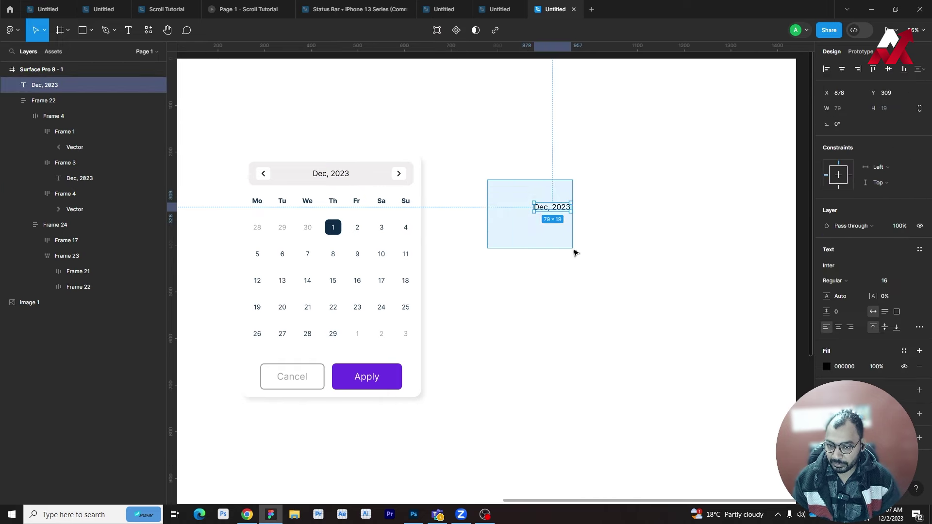
pyautogui.click(842, 265)
pyautogui.click(767, 311)
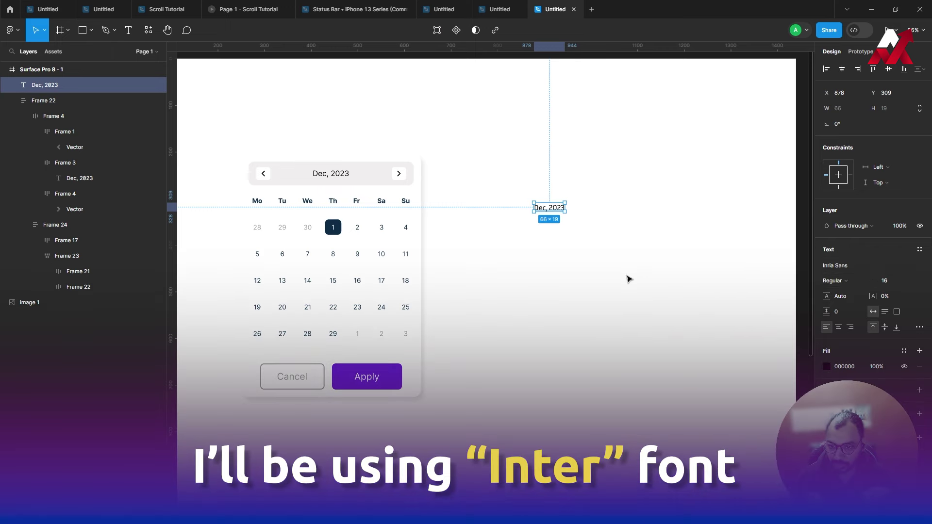
# Step: Move the Dec, 2023 text level with the calendar's header
pyautogui.click(628, 276)
pyautogui.click(561, 214)
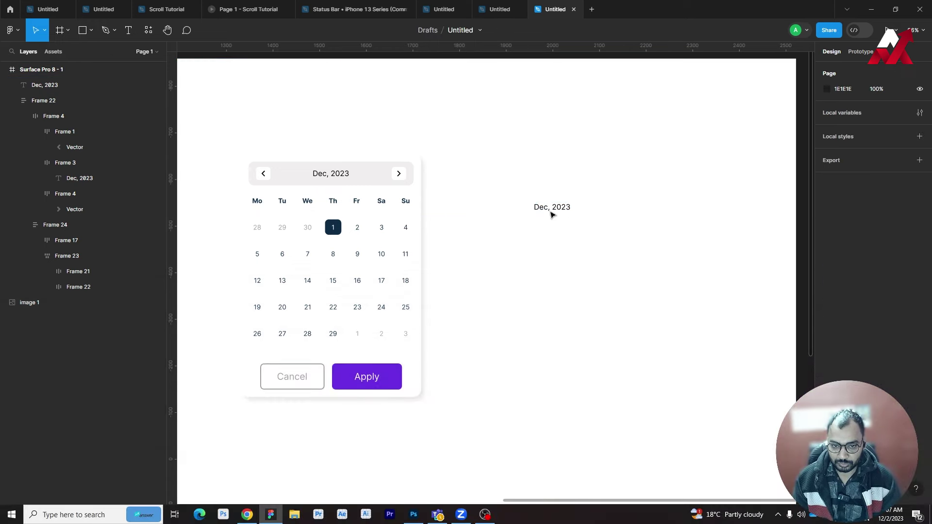
pyautogui.click(552, 214)
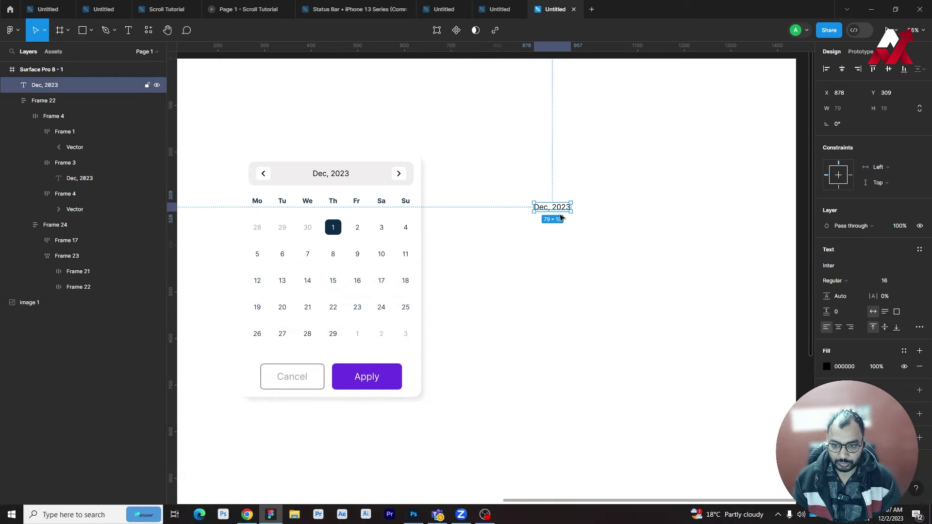
pyautogui.moveTo(561, 214); pyautogui.dragTo(588, 176)
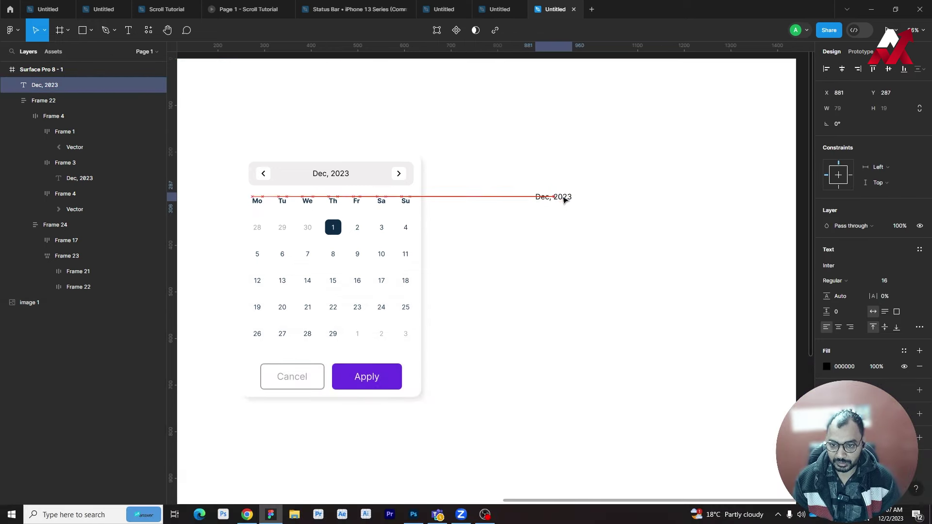
pyautogui.click(604, 224)
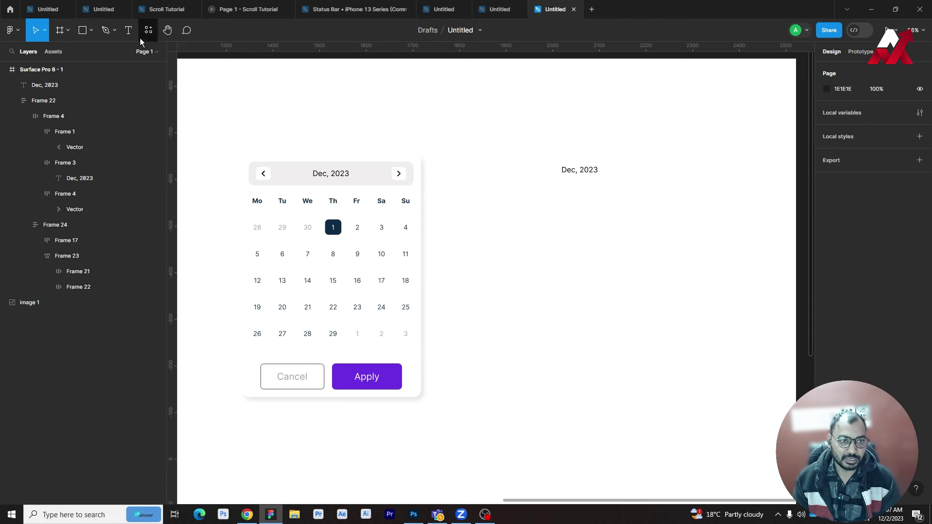
pyautogui.click(152, 30)
# Step: Place the 24×24 uil:arrow chevron icon from Iconify's 'arrow' search onto the canvas
pyautogui.click(196, 54)
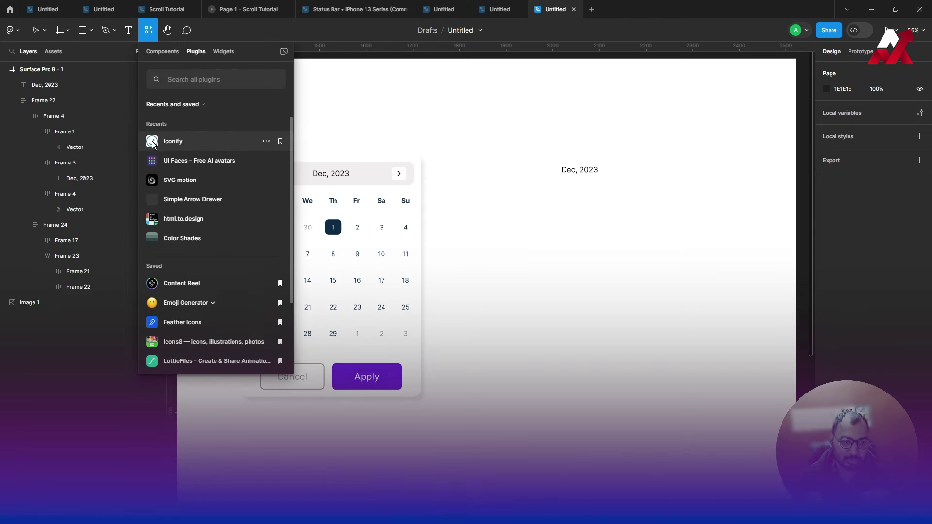
pyautogui.click(153, 140)
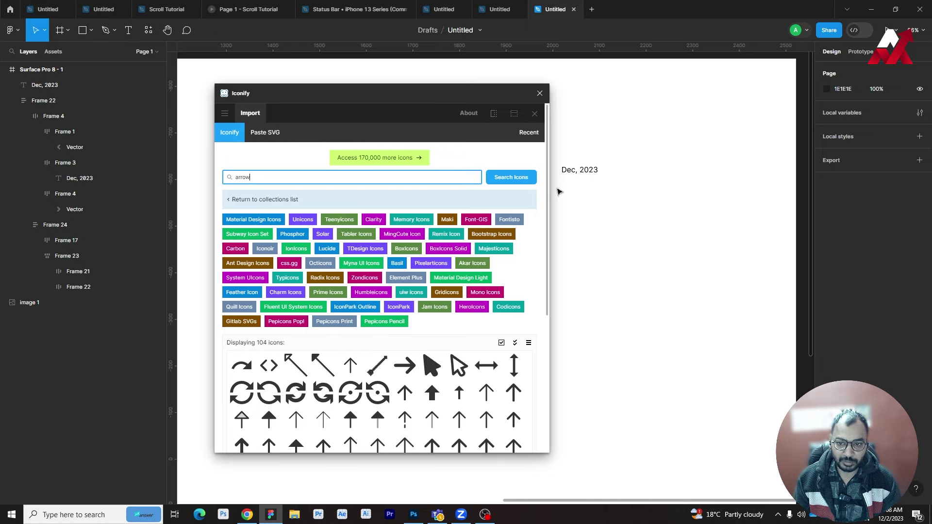
pyautogui.moveTo(549, 182)
pyautogui.mouseDown()
pyautogui.moveTo(559, 339)
pyautogui.moveTo(553, 232)
pyautogui.mouseUp()
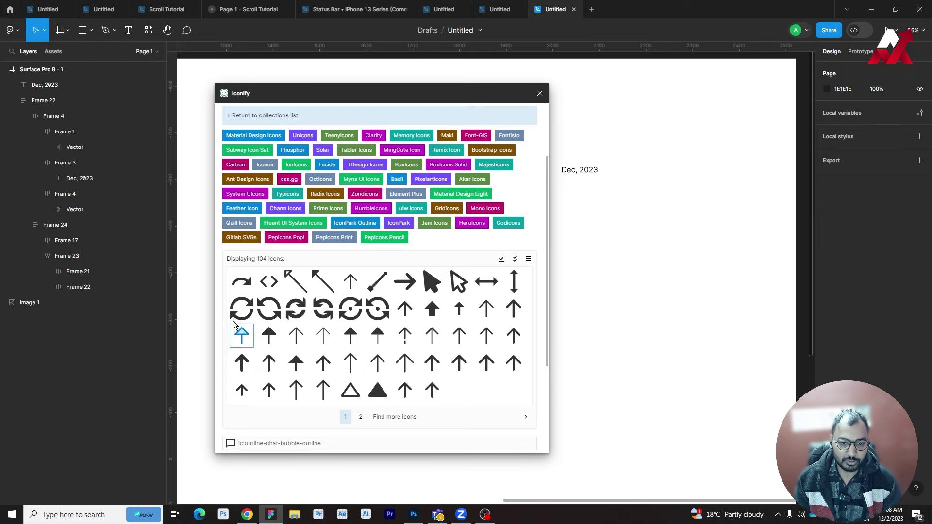
pyautogui.moveTo(265, 283); pyautogui.dragTo(613, 267)
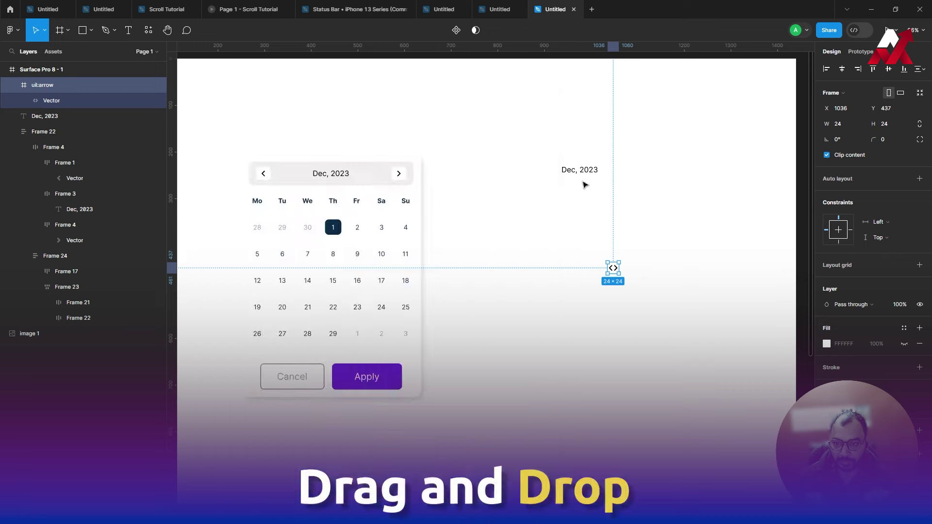
# Step: Edit the arrow icon's vector and select its right chevron's points
pyautogui.scroll(3, 653, 276)
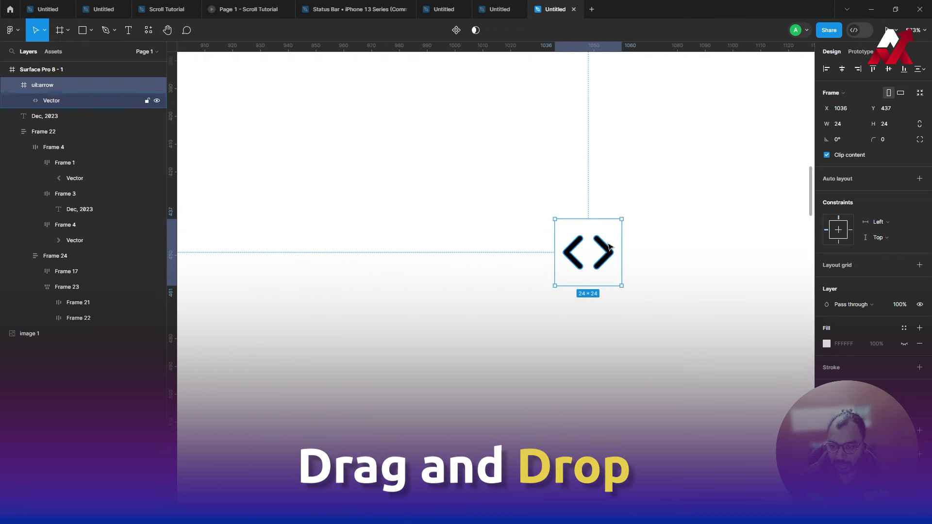
pyautogui.doubleClick(606, 250)
pyautogui.doubleClick(607, 250)
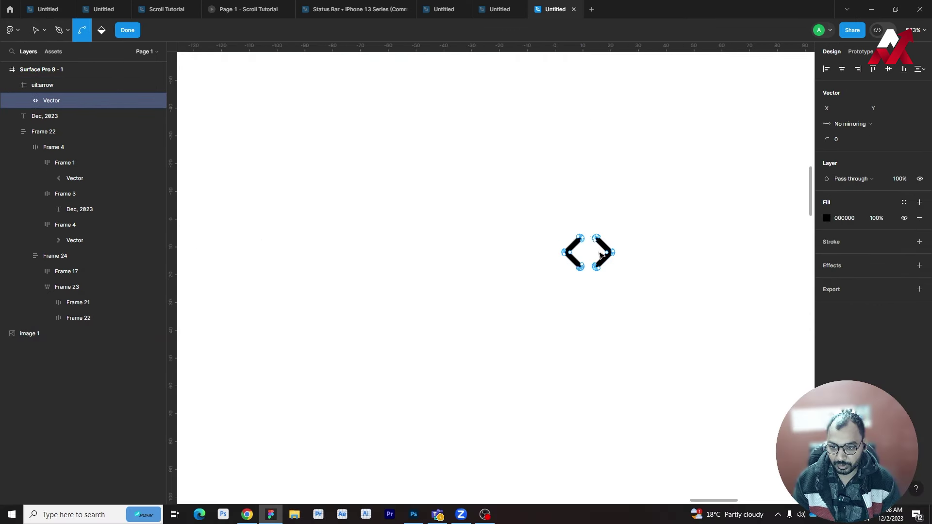
pyautogui.scroll(3, 605, 251)
pyautogui.moveTo(580, 210); pyautogui.dragTo(652, 301)
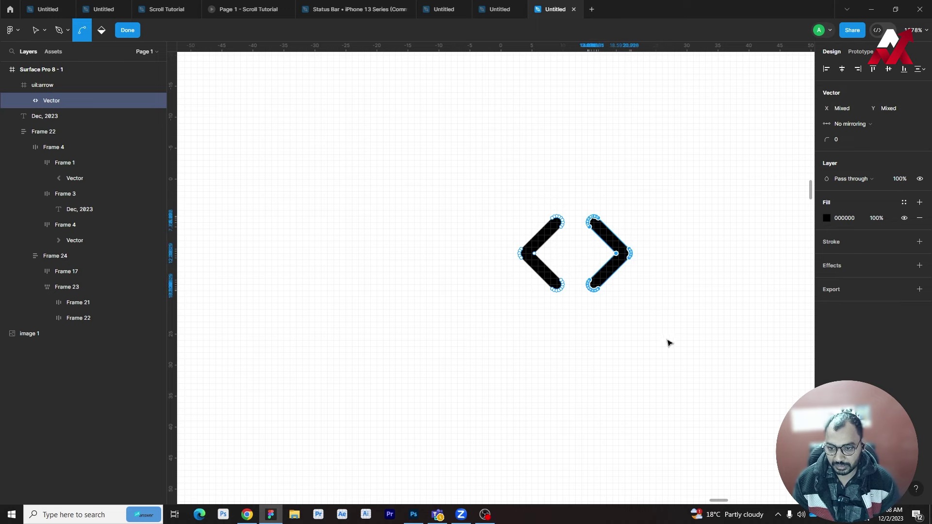
pyautogui.press('Escape')
pyautogui.scroll(-5, 663, 365)
pyautogui.scroll(-5, 655, 352)
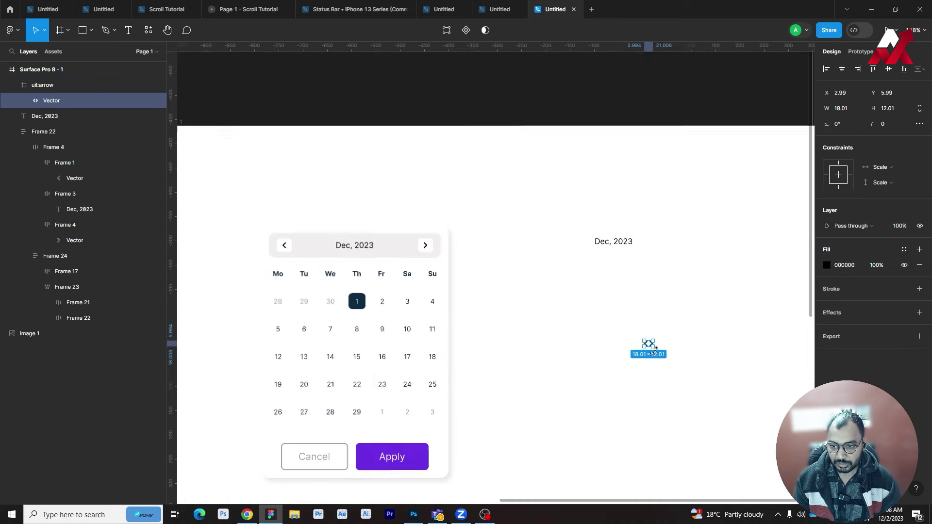
# Step: Move the right chevron vector beside the Dec, 2023 text
pyautogui.click(657, 355)
pyautogui.doubleClick(656, 355)
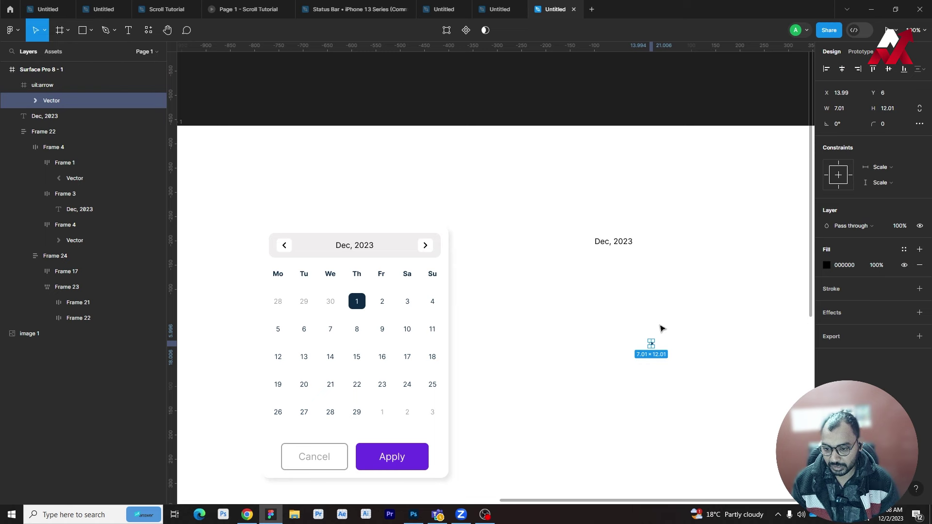
pyautogui.scroll(2, 648, 301)
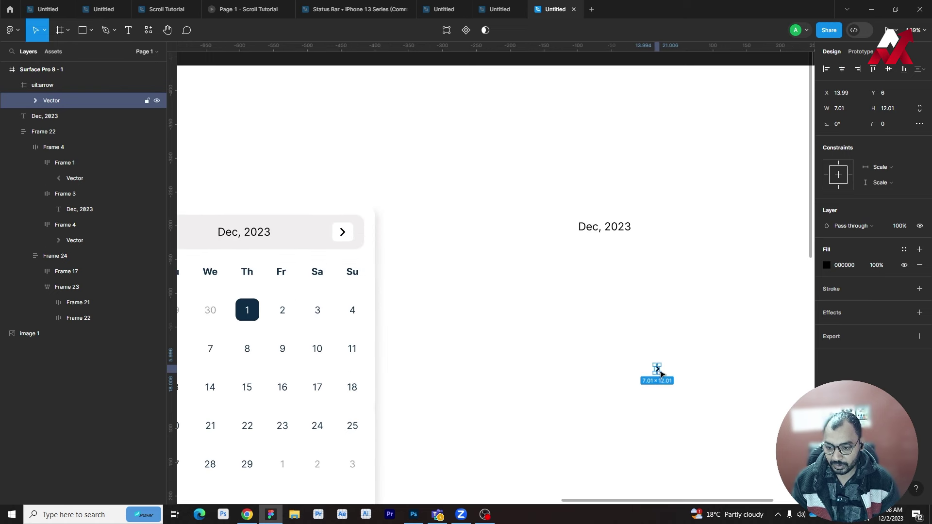
pyautogui.moveTo(658, 372); pyautogui.dragTo(647, 230)
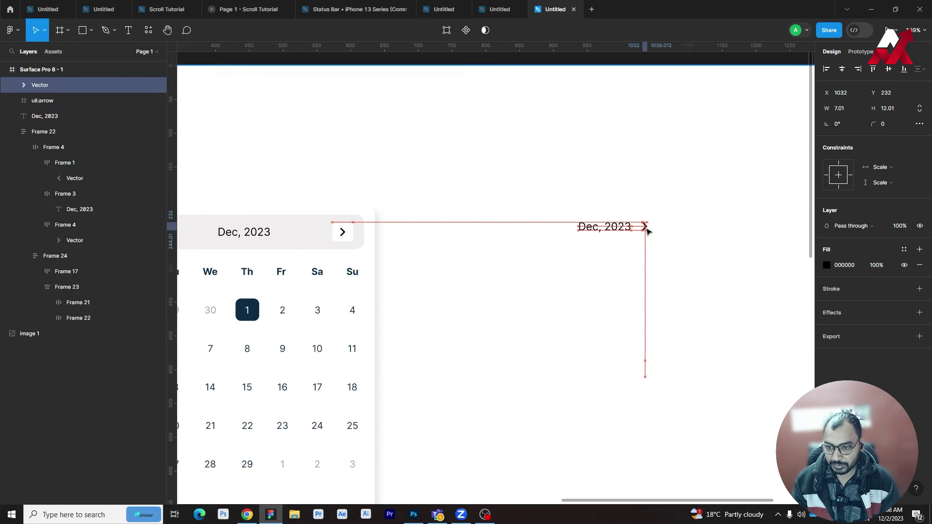
pyautogui.click(683, 264)
# Step: Duplicate the chevron left of Dec, 2023 and flip the copy to point left
pyautogui.scroll(3, 635, 202)
pyautogui.moveTo(656, 251); pyautogui.dragTo(514, 272)
pyautogui.hotkey('shift', 'h')
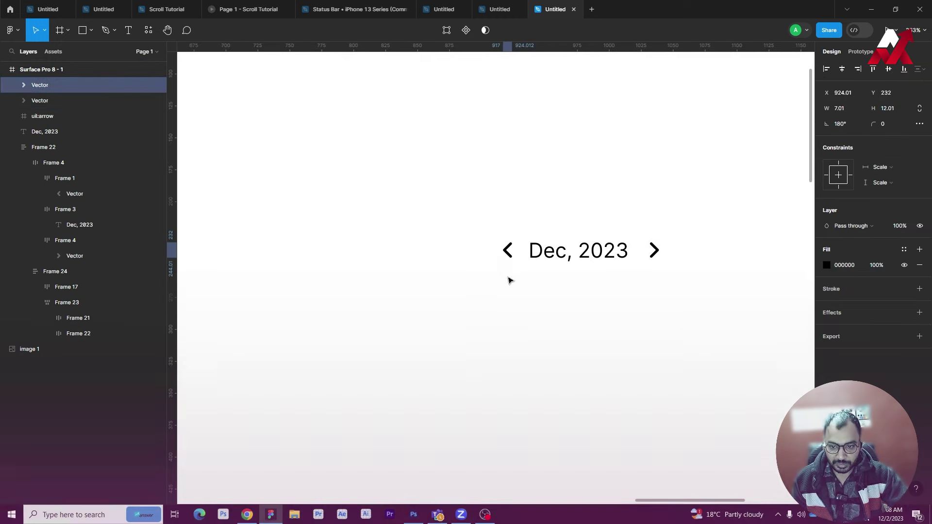
pyautogui.click(587, 300)
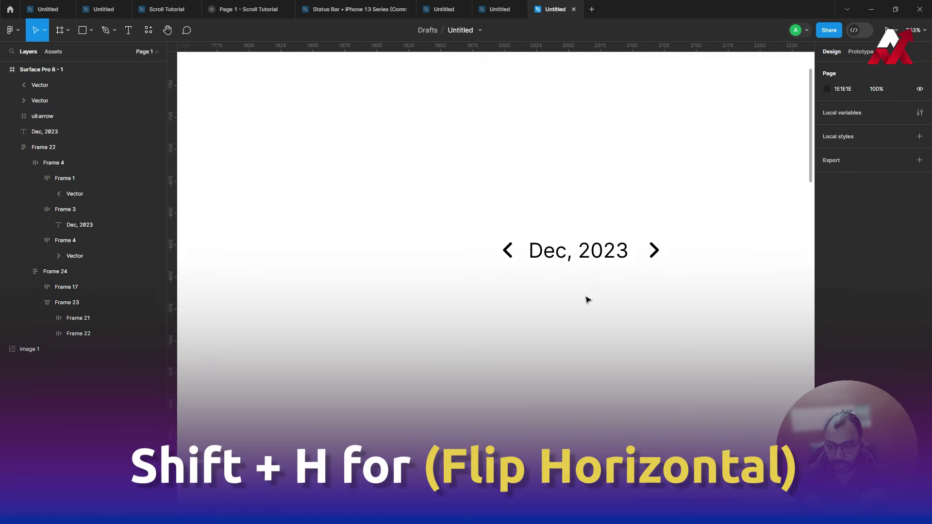
pyautogui.click(508, 252)
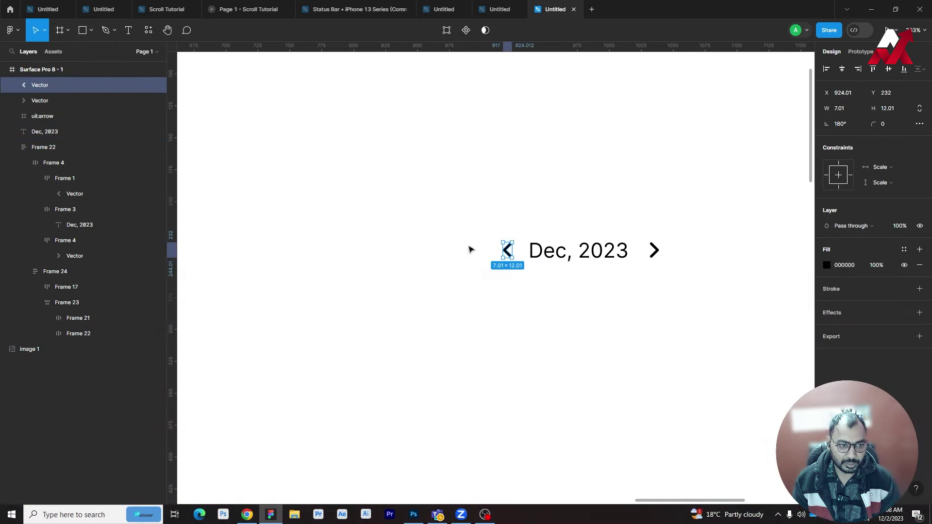
# Step: Wrap the left chevron, Dec, 2023 text and right chevron each in its own auto-layout frame
pyautogui.hotkey('shift', 'a')
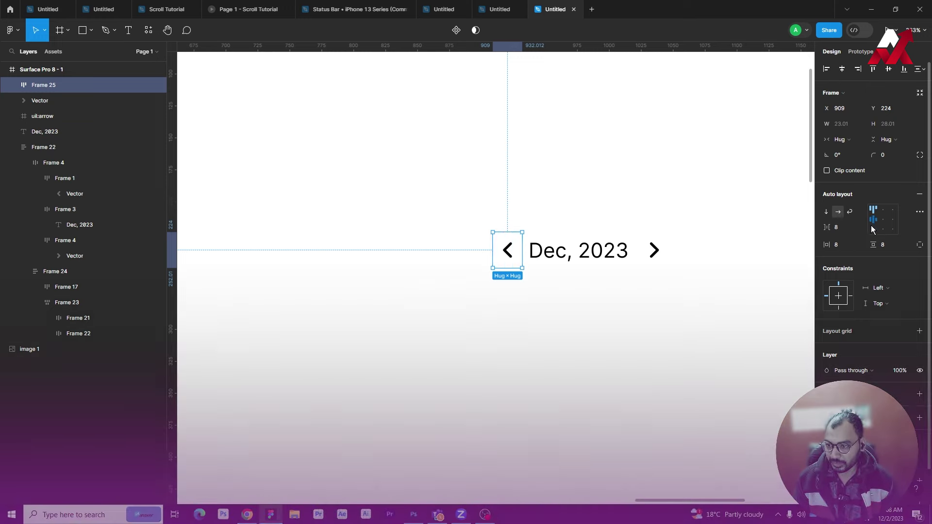
pyautogui.click(603, 256)
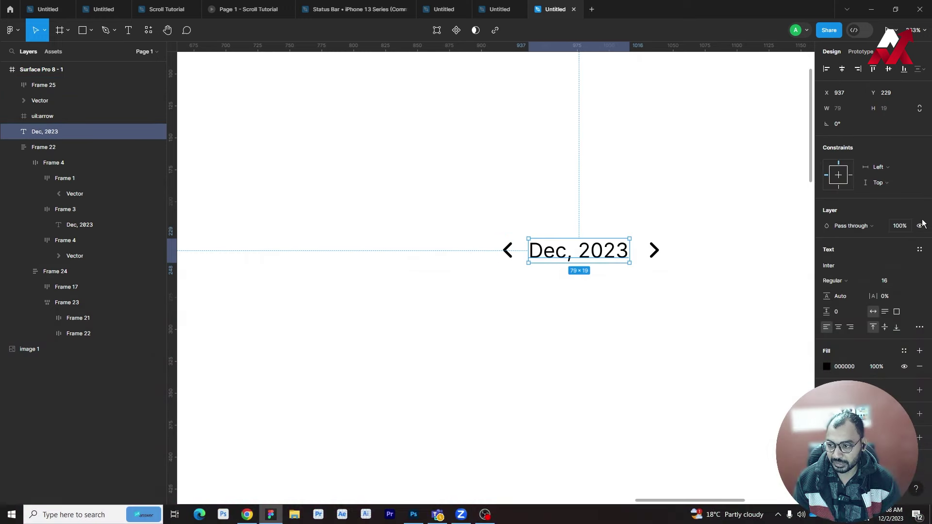
pyautogui.hotkey('shift', 'a')
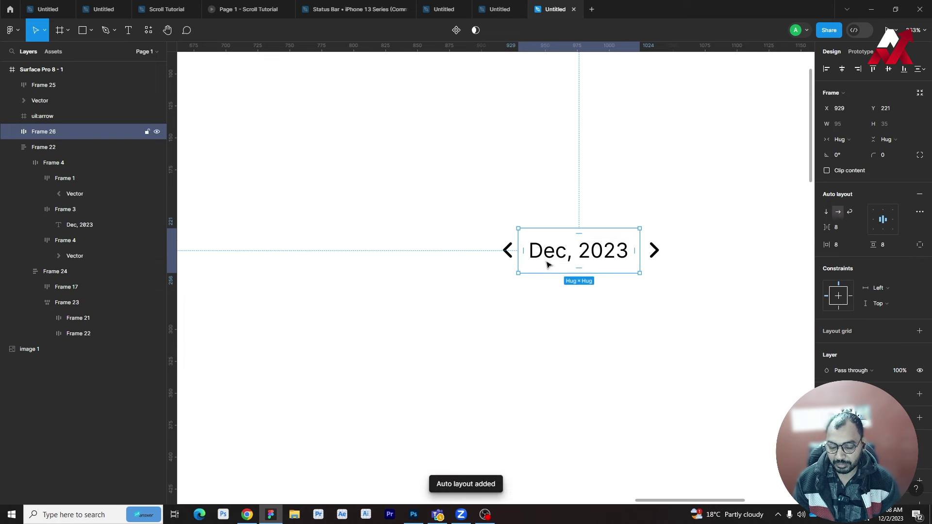
pyautogui.click(655, 250)
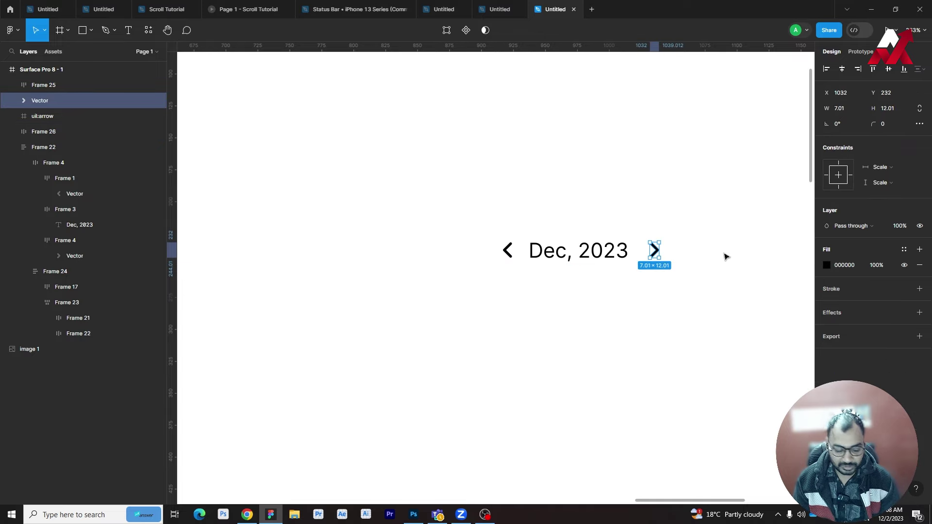
pyautogui.hotkey('shift', 'a')
pyautogui.hotkey('shift', 'Tab')
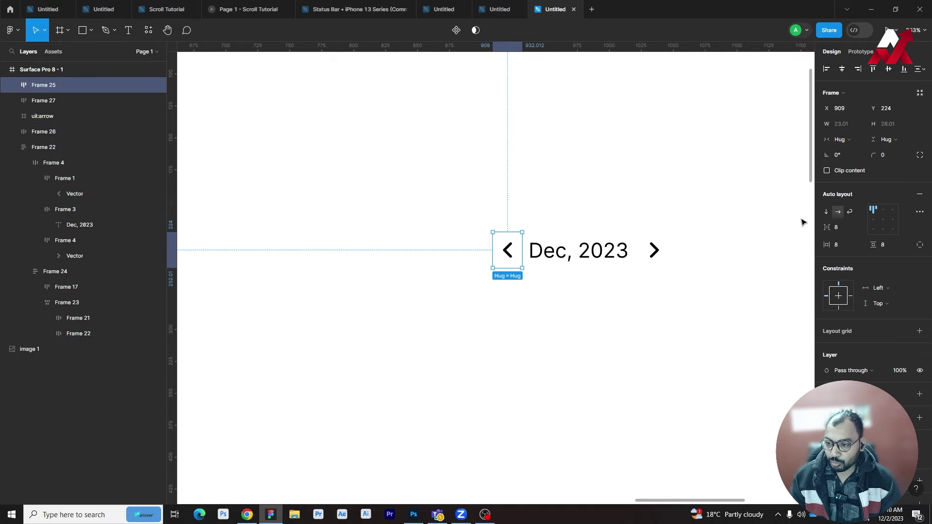
pyautogui.click(603, 250)
pyautogui.click(653, 251)
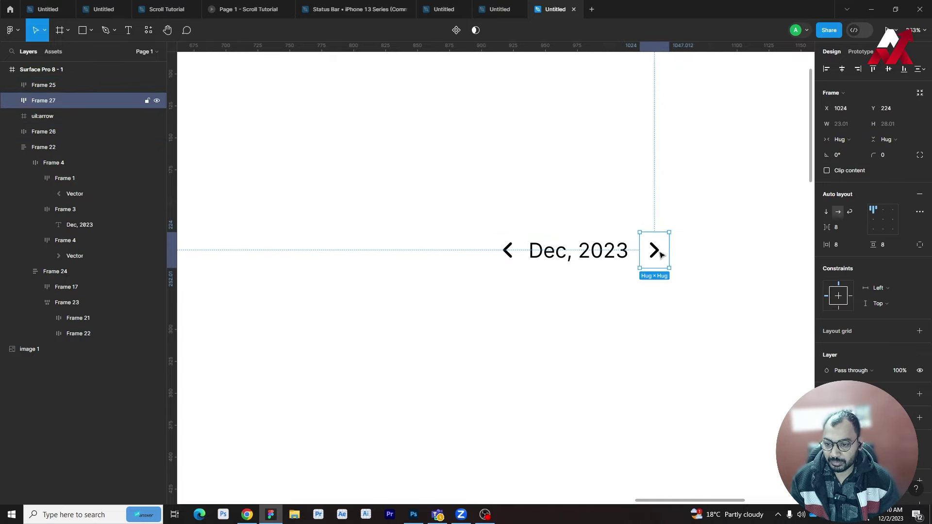
pyautogui.click(588, 258)
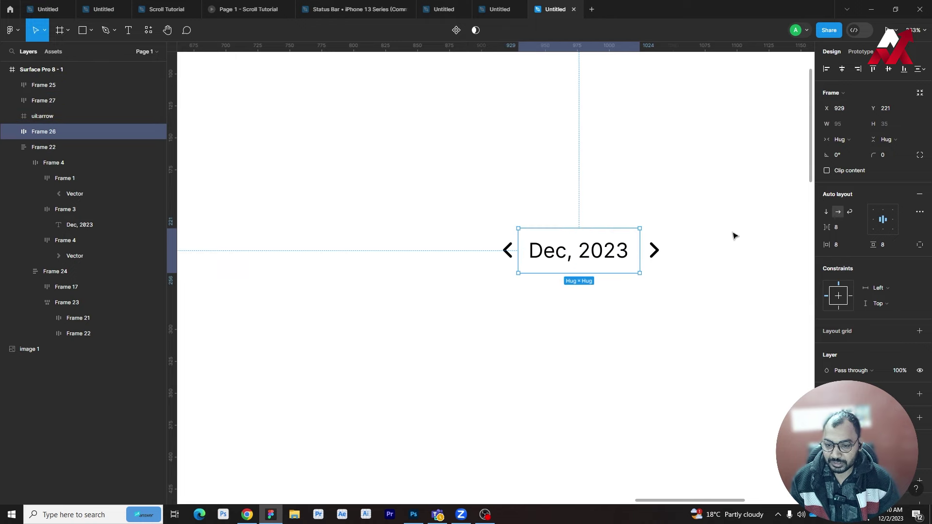
# Step: Select both arrow frames and the Dec, 2023 frame together
pyautogui.moveTo(733, 236); pyautogui.dragTo(505, 257)
pyautogui.click(631, 299)
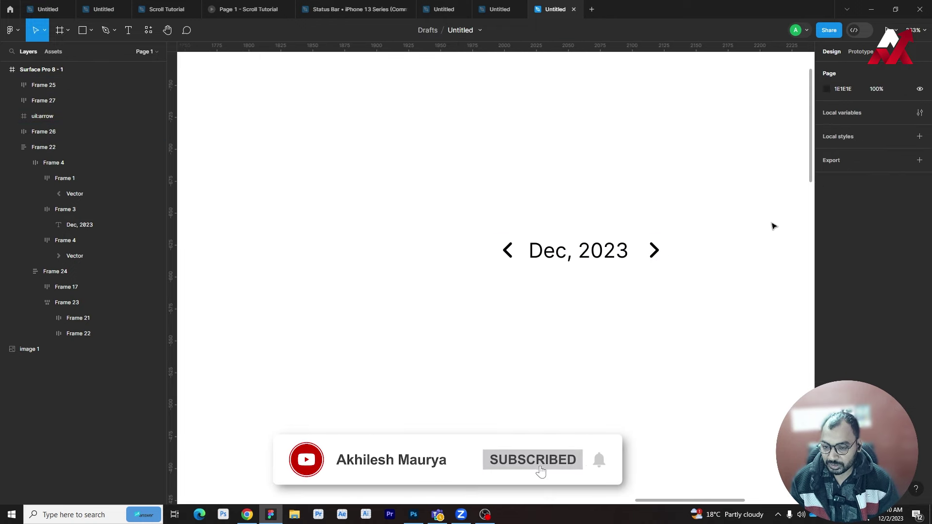
pyautogui.moveTo(773, 226); pyautogui.dragTo(467, 274)
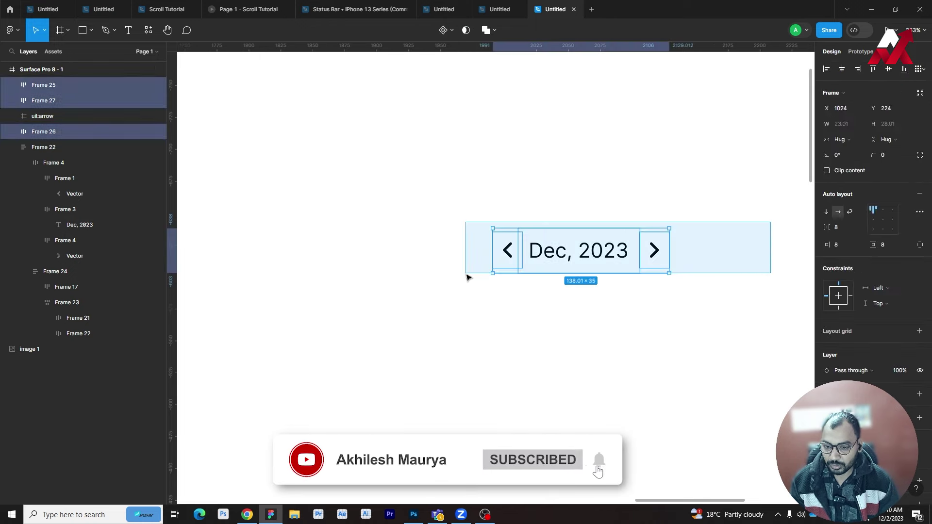
# Step: Rename the original calendar layer from Frame 22 to 'OldCalender'
pyautogui.click(12, 146)
pyautogui.click(46, 147)
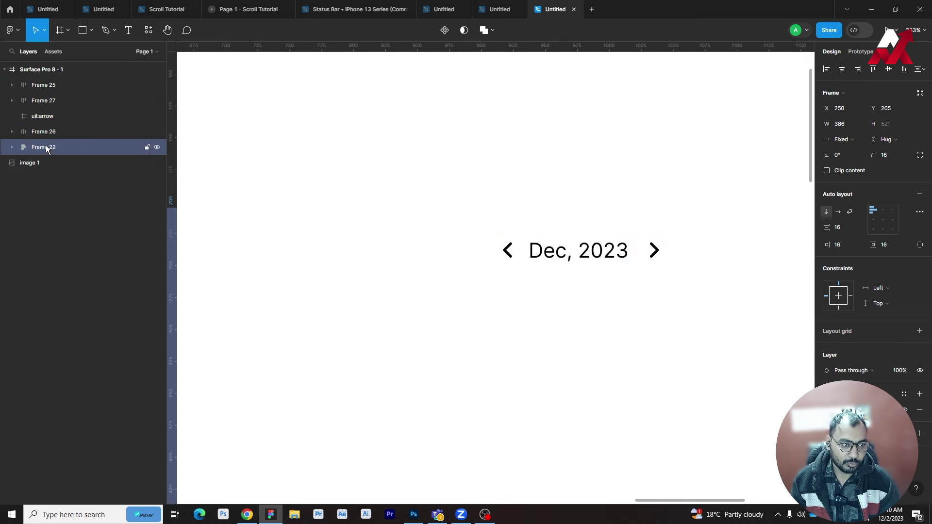
pyautogui.doubleClick(46, 148)
pyautogui.write('Old')
pyautogui.press('Return')
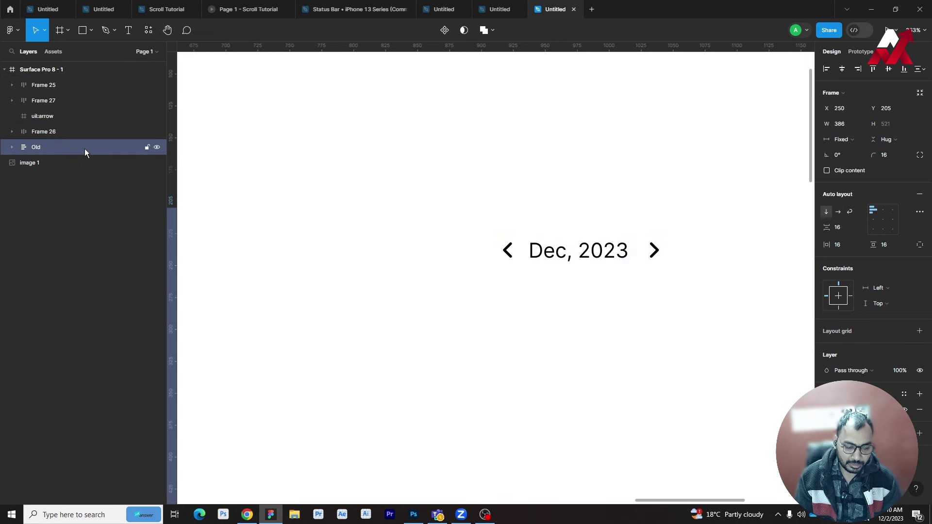
pyautogui.doubleClick(80, 148)
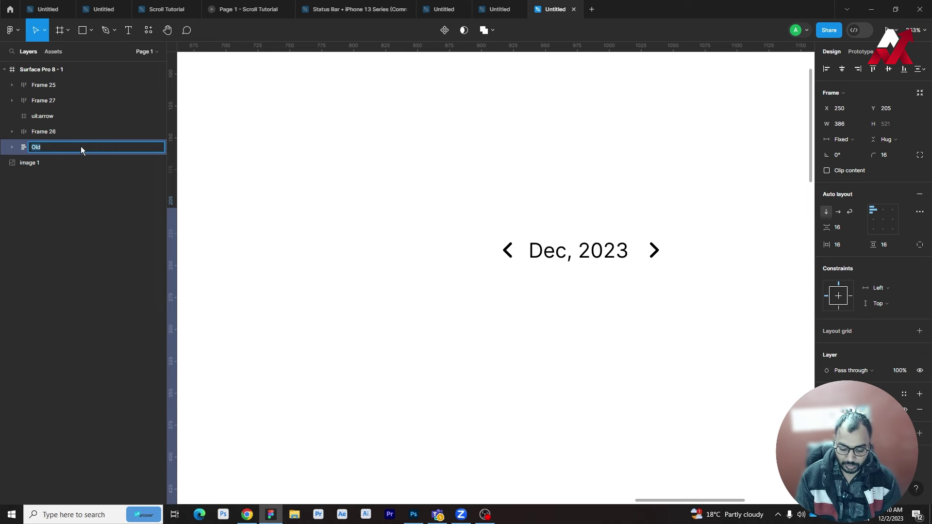
pyautogui.click(81, 147)
pyautogui.write('Calender')
pyautogui.click(258, 229)
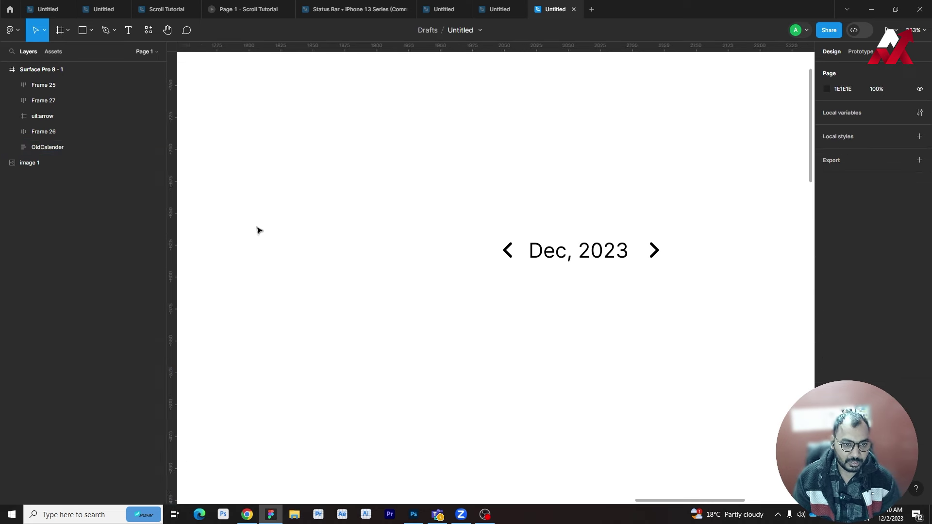
# Step: Zoom to fit and bring the OldCalender card into view
pyautogui.hotkey('shift', '1')
pyautogui.moveTo(428, 324); pyautogui.dragTo(449, 206)
pyautogui.click(387, 200)
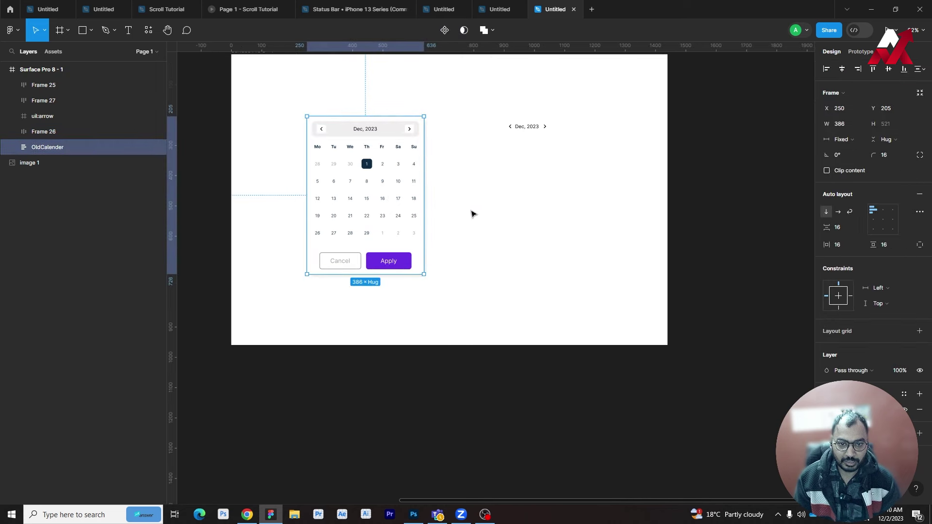
pyautogui.click(478, 211)
pyautogui.scroll(1, 444, 165)
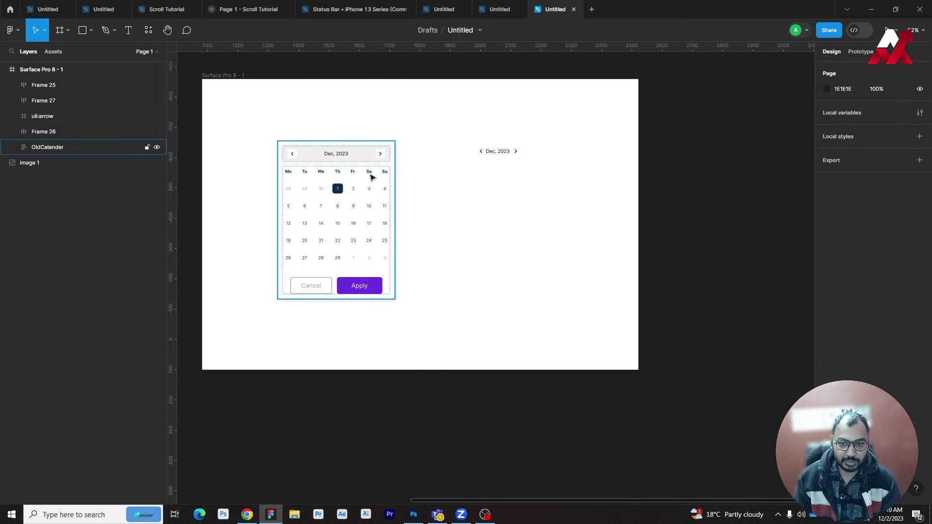
pyautogui.scroll(5, 525, 160)
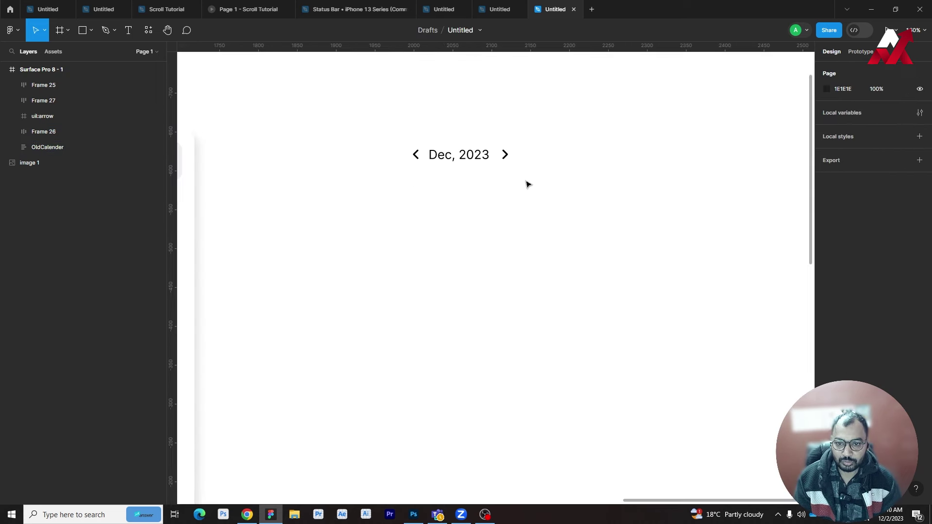
# Step: Delete the leftover empty uil:arrow frame
pyautogui.moveTo(557, 132); pyautogui.dragTo(376, 203)
pyautogui.moveTo(42, 116)
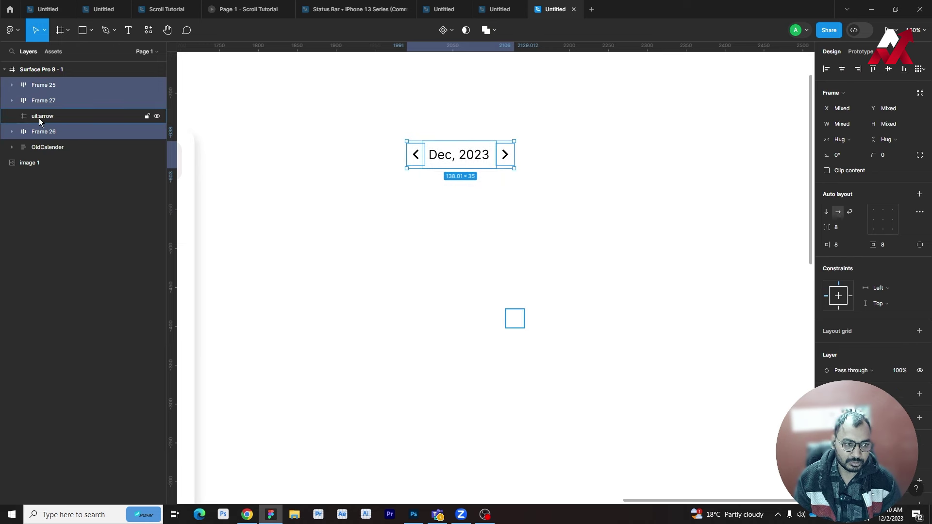
pyautogui.click(402, 270)
pyautogui.moveTo(395, 265); pyautogui.dragTo(593, 374)
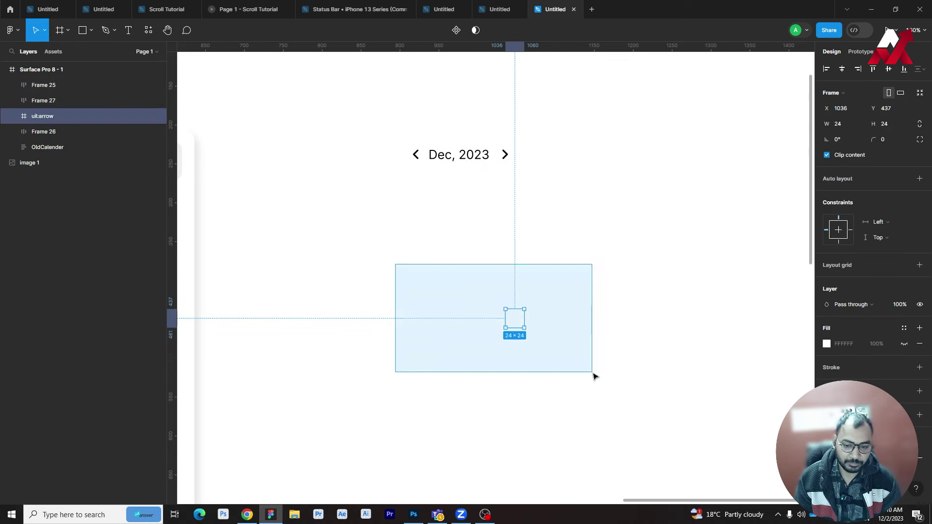
pyautogui.press('Delete')
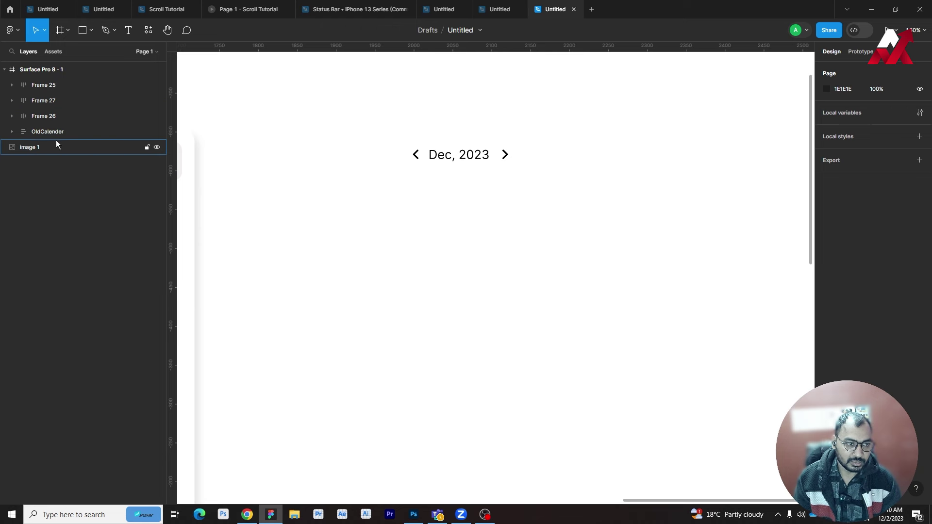
# Step: Combine both arrow frames and the Dec, 2023 label into one hug-sized horizontal auto-layout frame
pyautogui.click(29, 150)
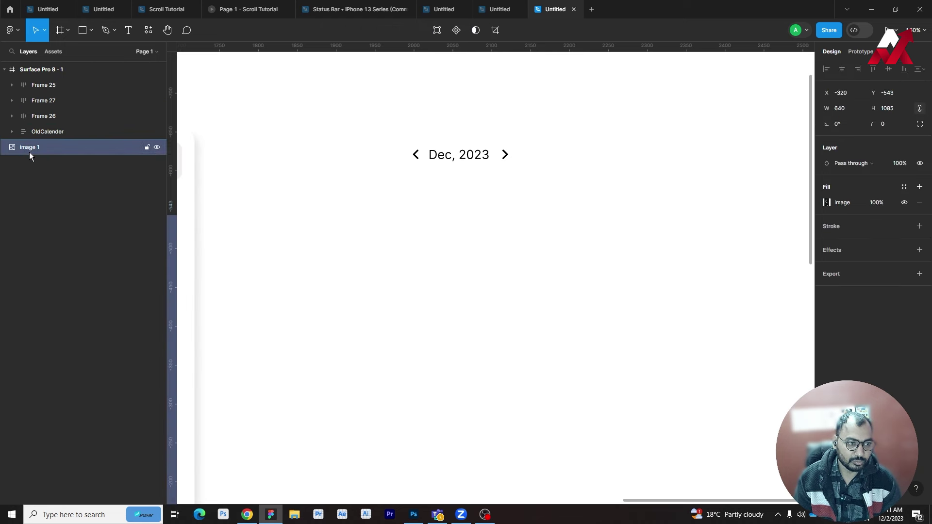
pyautogui.click(105, 131)
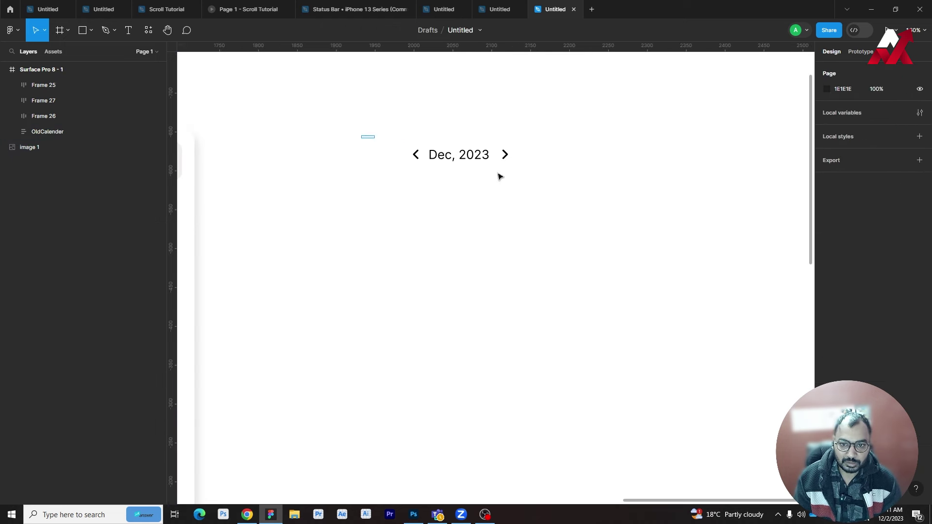
pyautogui.moveTo(405, 142); pyautogui.dragTo(503, 175)
pyautogui.hotkey('shift', 'a')
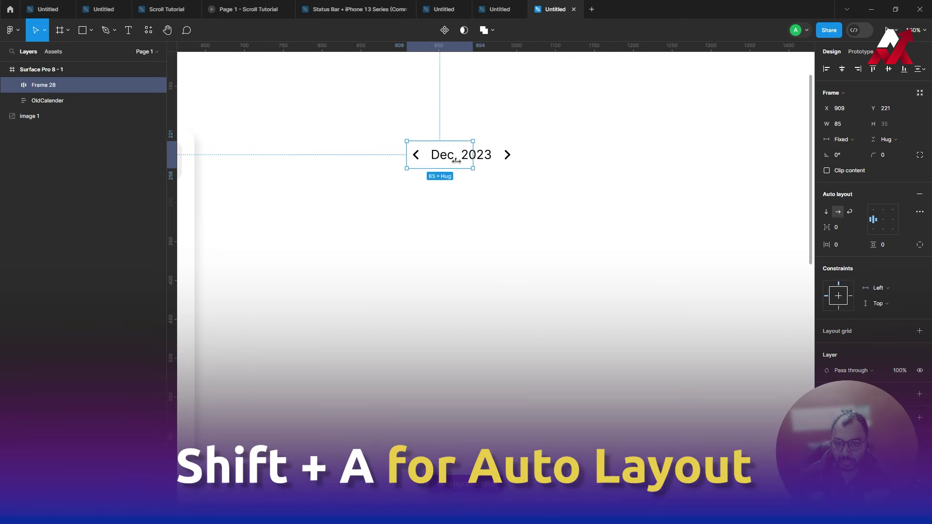
pyautogui.moveTo(516, 168); pyautogui.dragTo(607, 168)
pyautogui.hotkey('ctrl', 'z')
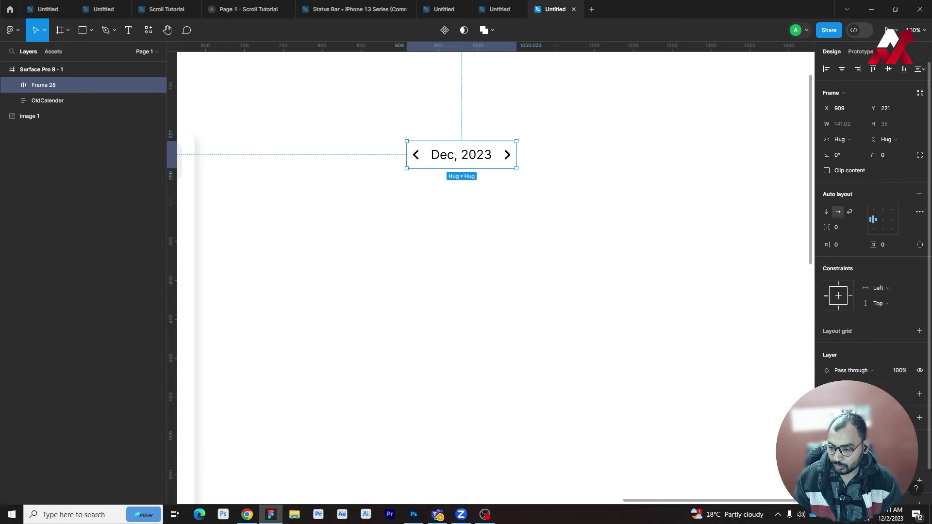
# Step: Give the header Frame 28 a light grey ECECEC background fill
pyautogui.click(919, 394)
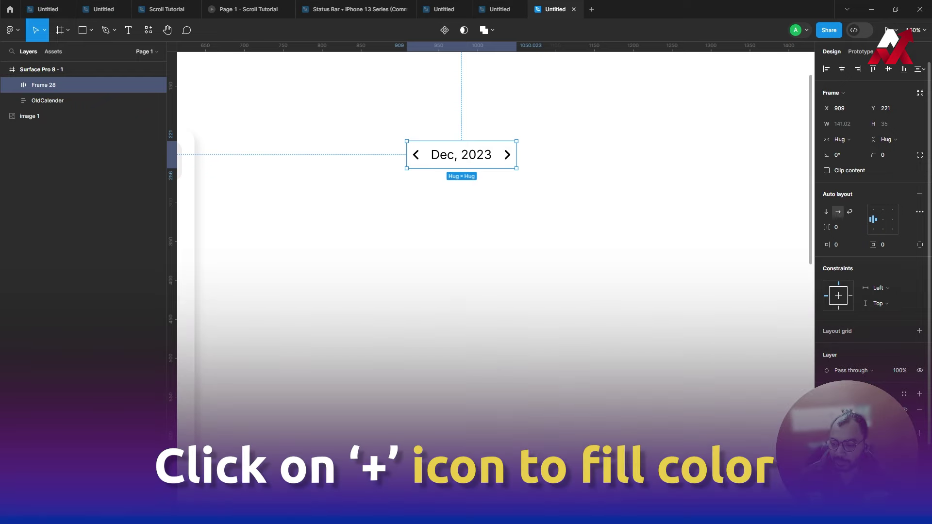
pyautogui.click(828, 410)
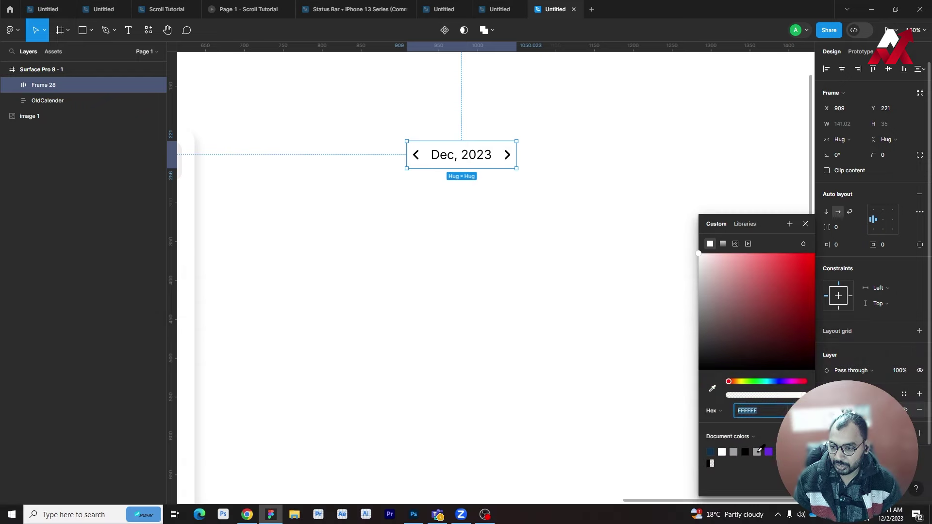
pyautogui.click(757, 452)
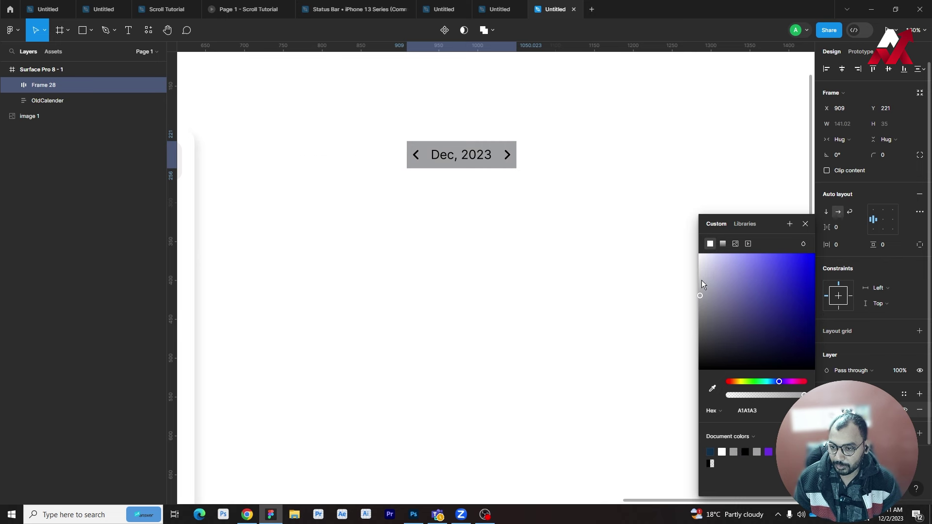
pyautogui.moveTo(700, 294); pyautogui.dragTo(698, 266)
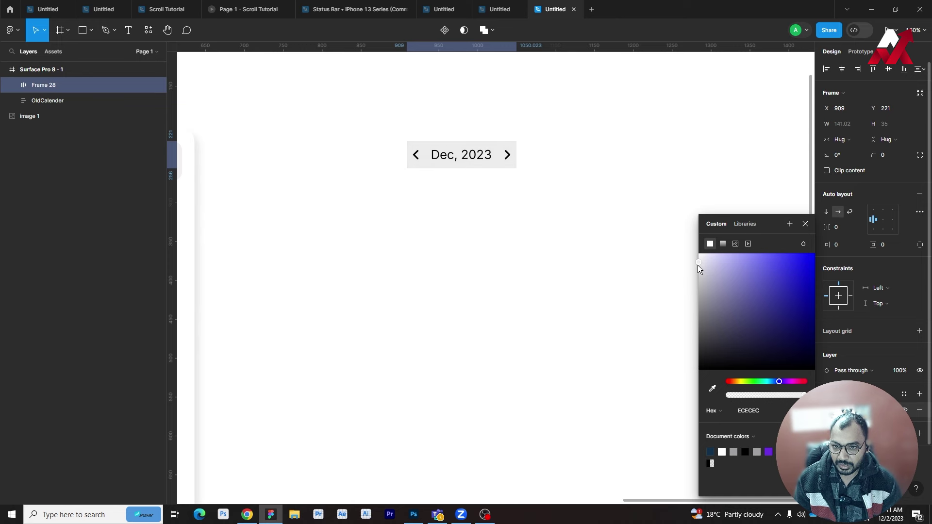
pyautogui.click(516, 286)
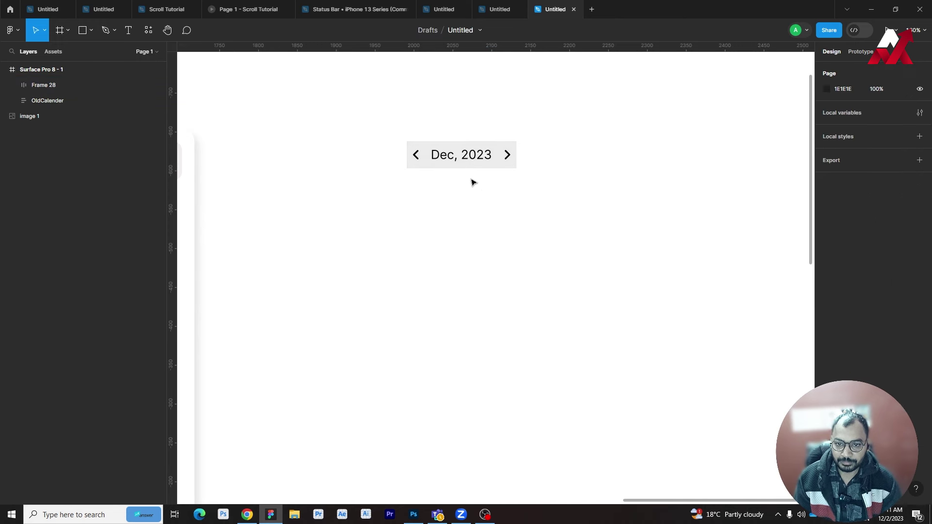
pyautogui.click(469, 166)
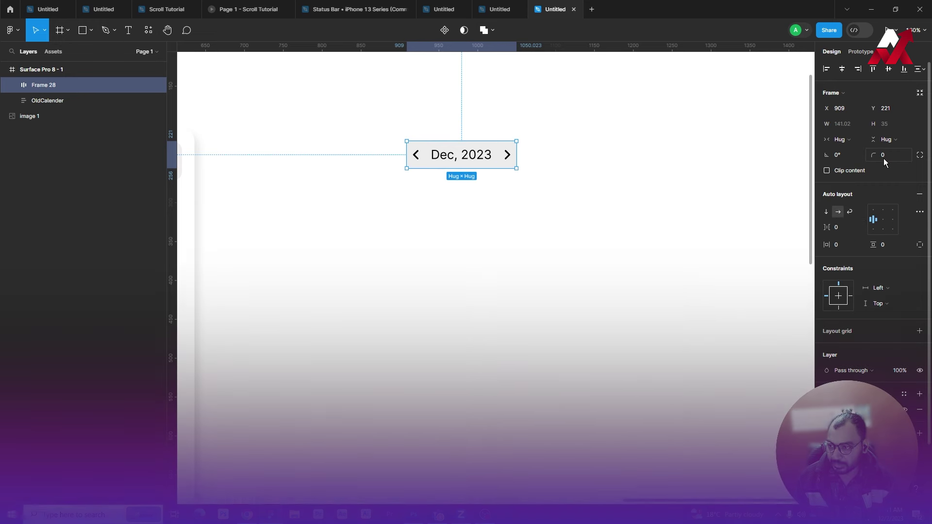
# Step: Set the header Frame 28 corner radius to 6
pyautogui.click(883, 156)
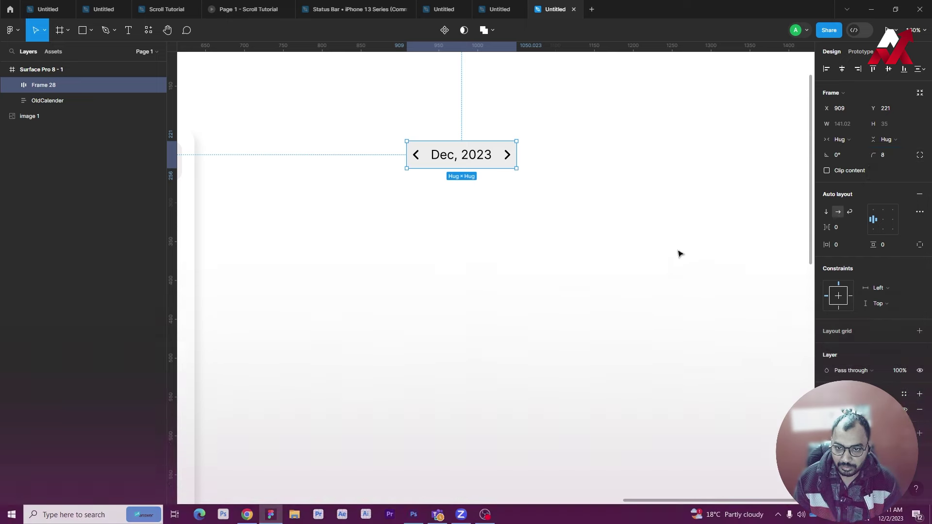
pyautogui.write('8')
pyautogui.click(494, 138)
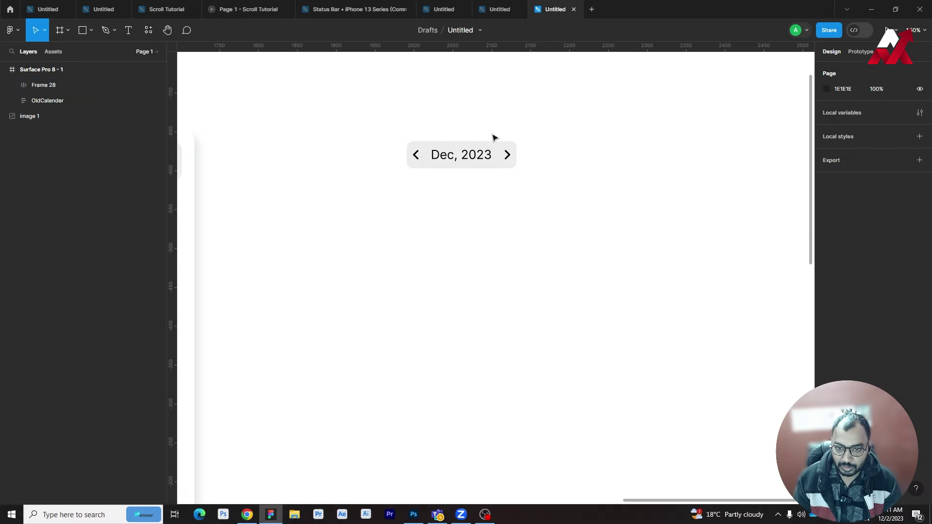
pyautogui.scroll(2, 494, 141)
pyautogui.scroll(3, 468, 204)
pyautogui.scroll(2, 468, 203)
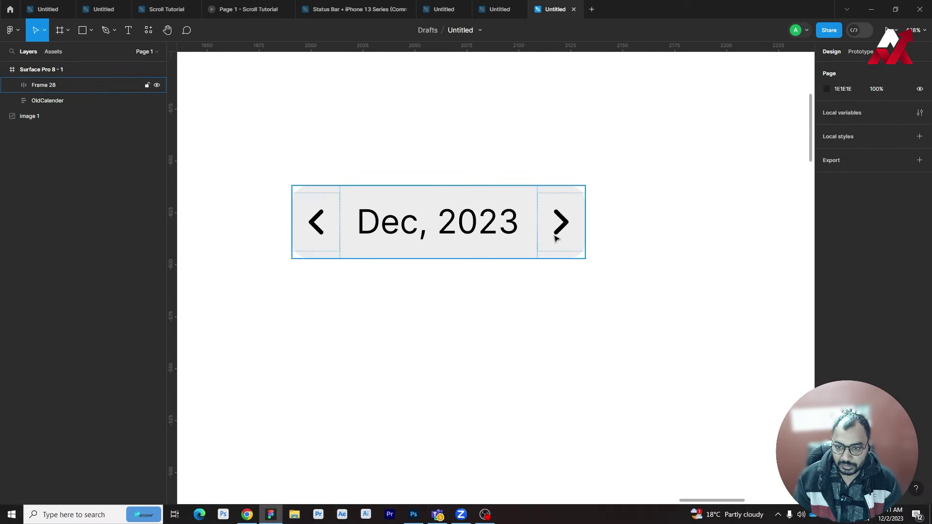
pyautogui.click(557, 238)
pyautogui.click(884, 157)
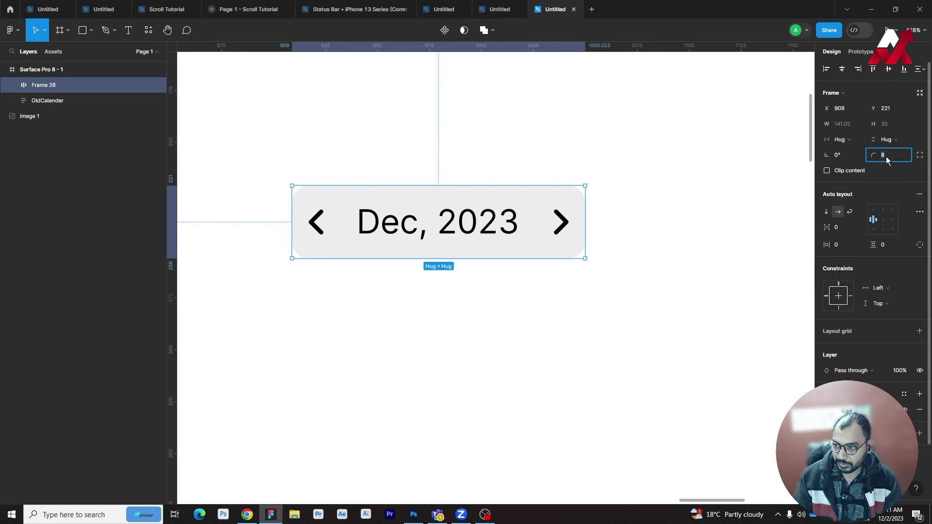
pyautogui.write('6')
pyautogui.press('Return')
# Step: Compare with the old calendar and keep the header width set to Hug contents
pyautogui.click(695, 253)
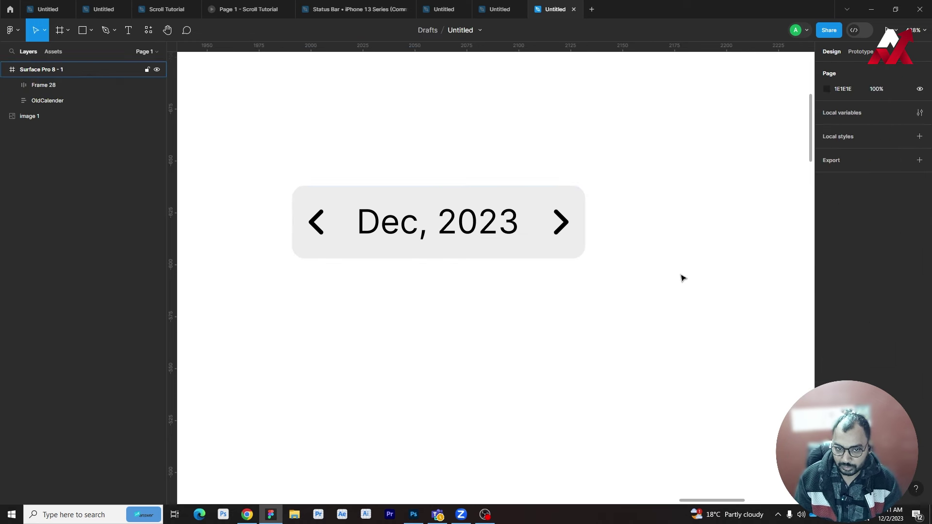
pyautogui.scroll(-3, 680, 274)
pyautogui.scroll(-3, 680, 275)
pyautogui.moveTo(680, 322); pyautogui.dragTo(653, 319)
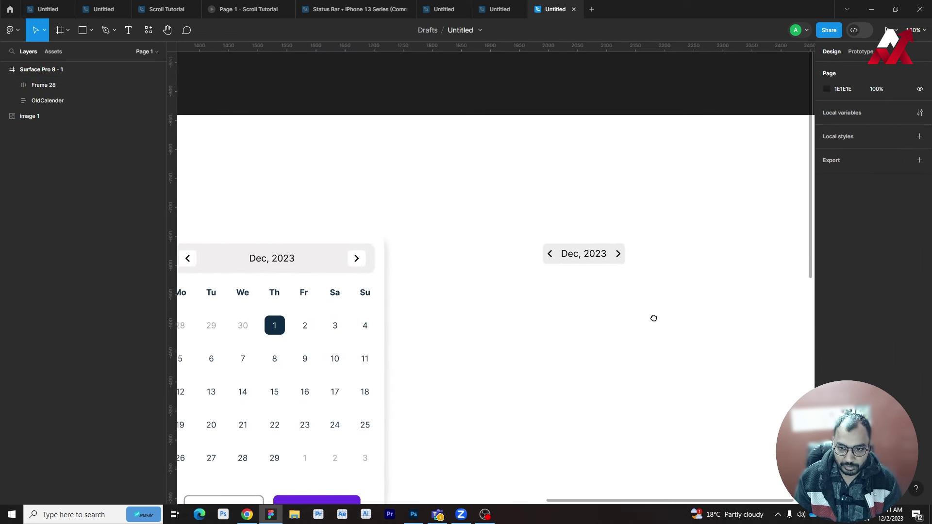
pyautogui.scroll(5, 635, 269)
pyautogui.click(568, 264)
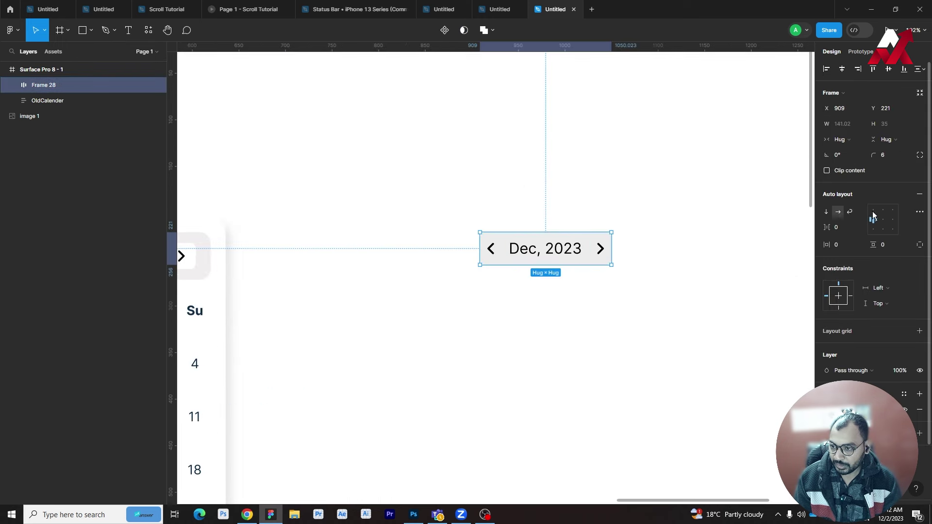
pyautogui.click(857, 141)
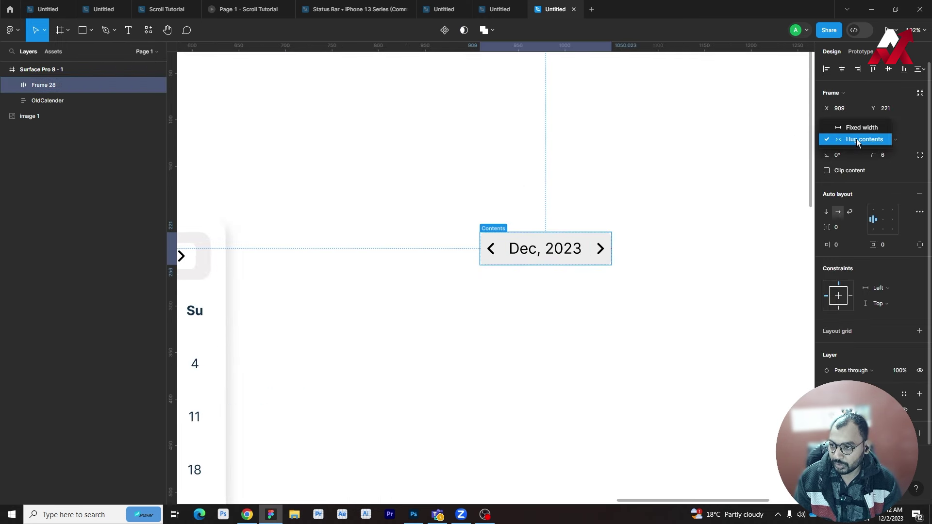
pyautogui.click(862, 141)
pyautogui.click(604, 309)
pyautogui.click(602, 250)
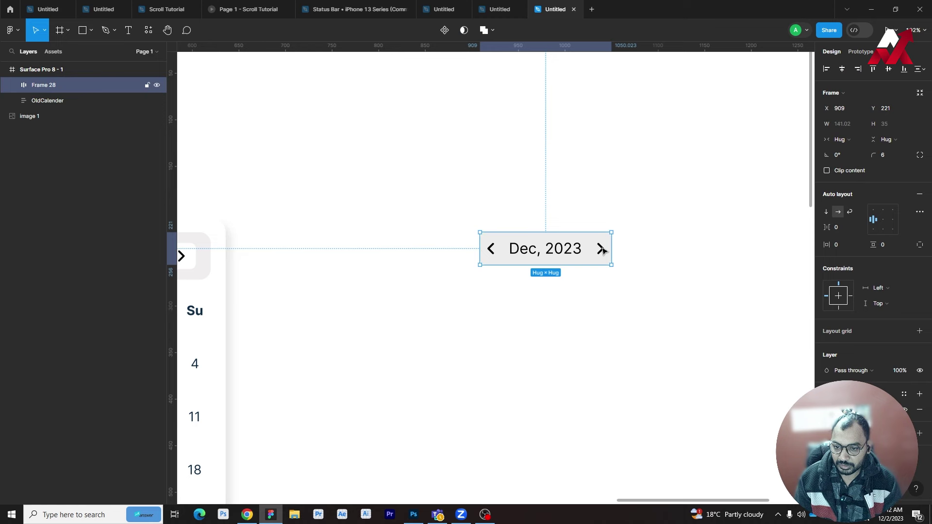
pyautogui.click(631, 262)
# Step: Bring the new header back into view and select the left-arrow Frame 25
pyautogui.scroll(-5, 624, 289)
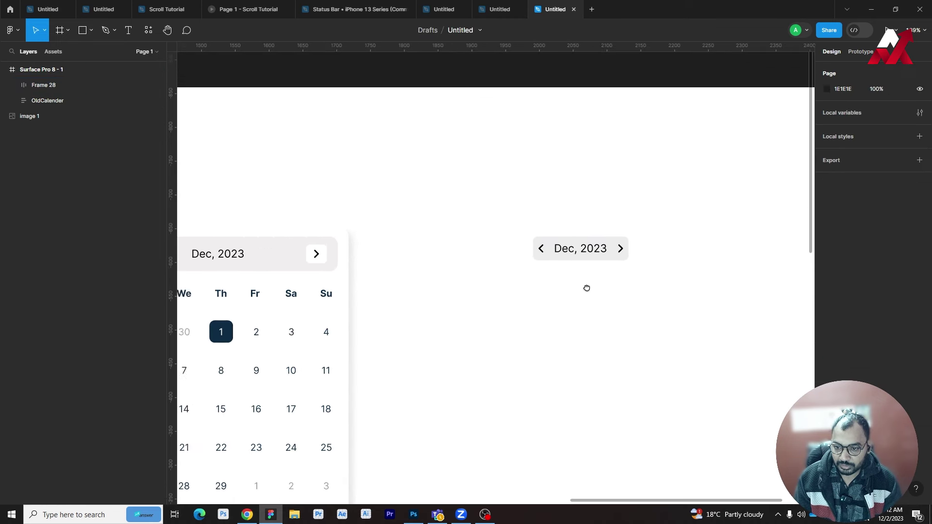
pyautogui.moveTo(586, 288); pyautogui.dragTo(398, 307)
pyautogui.keyDown('ctrl'); pyautogui.scroll(3, 378, 272); pyautogui.keyUp('ctrl')
pyautogui.click(336, 267)
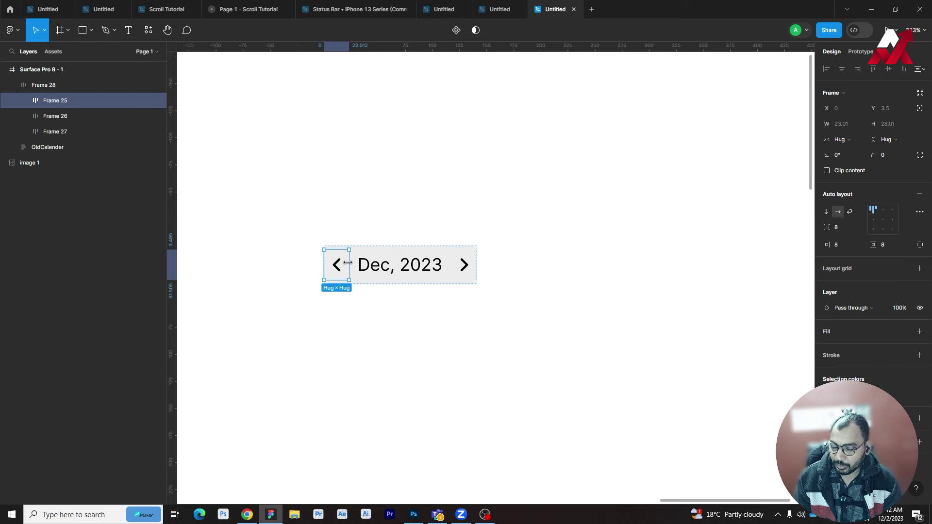
# Step: Give the left-arrow box a white fill and a corner radius of 4
pyautogui.click(919, 331)
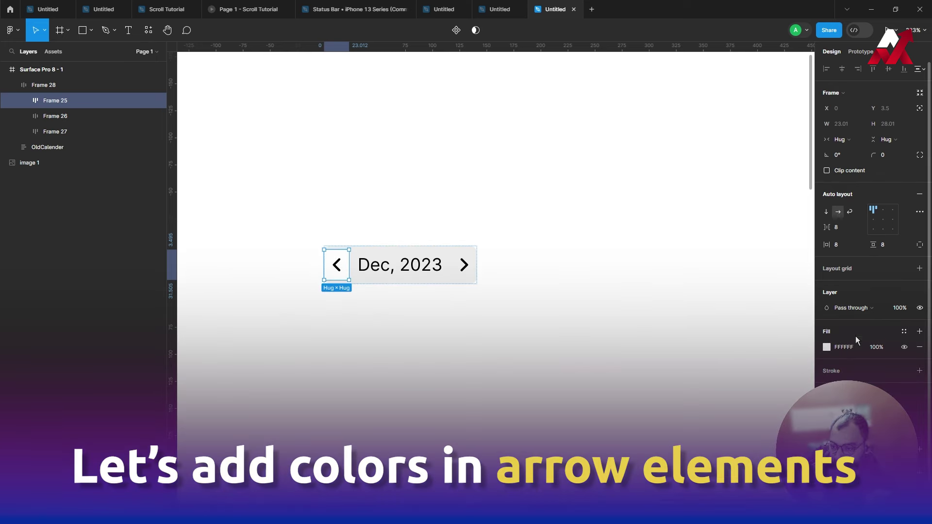
pyautogui.click(890, 155)
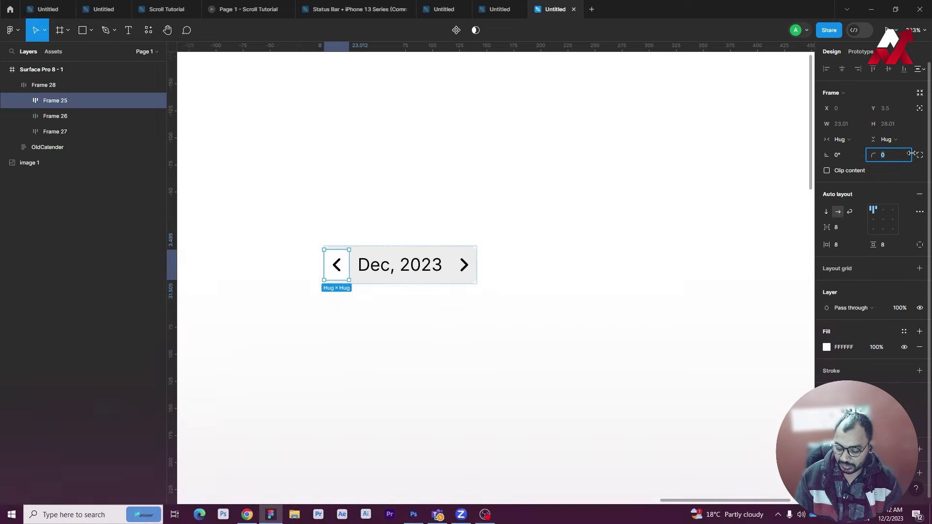
pyautogui.write('8')
pyautogui.press('Return')
pyautogui.click(776, 329)
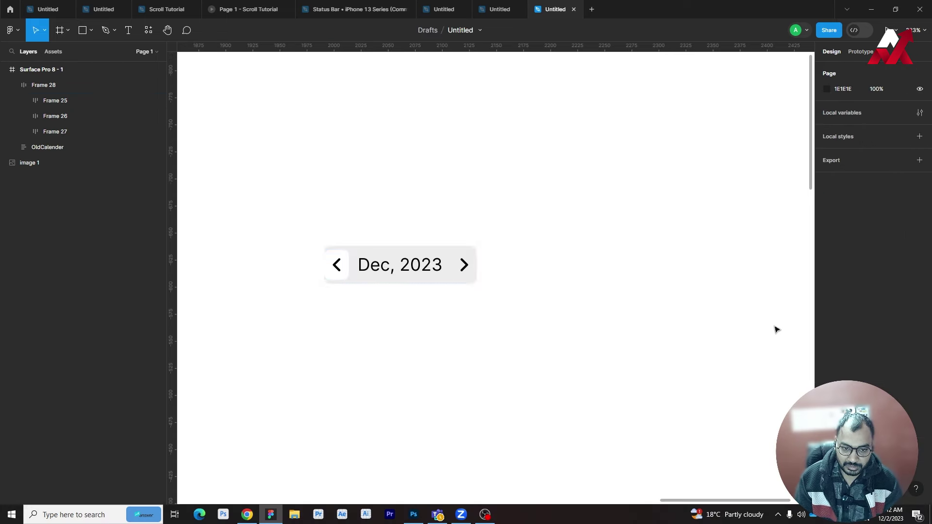
pyautogui.scroll(5, 392, 265)
pyautogui.hscroll(-3, 354, 377)
pyautogui.click(365, 283)
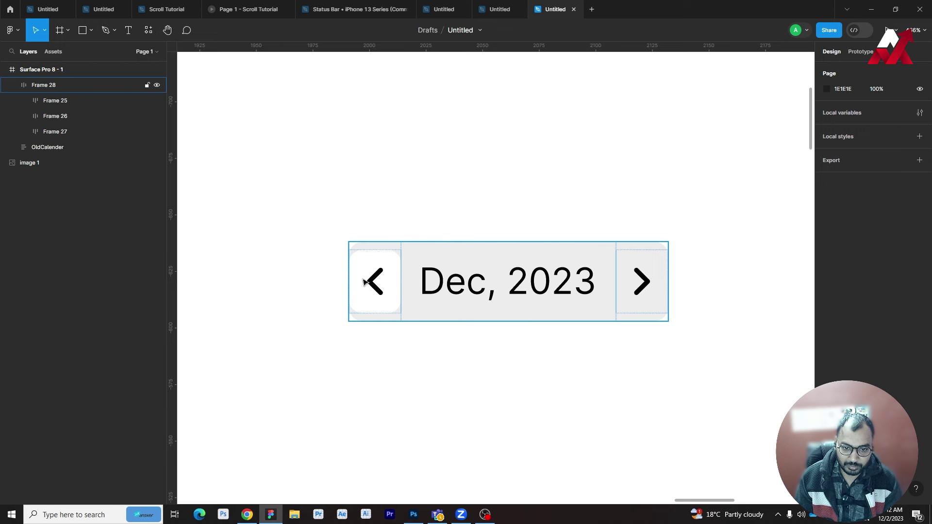
pyautogui.click(883, 155)
pyautogui.write('4')
pyautogui.press('Return')
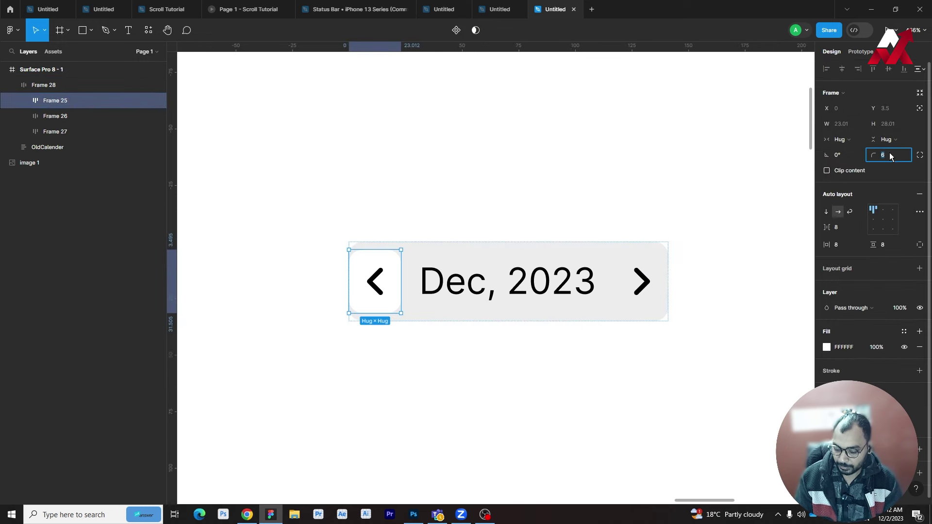
# Step: Keep the left-arrow box hugging its contents and set its horizontal padding to 12
pyautogui.click(489, 343)
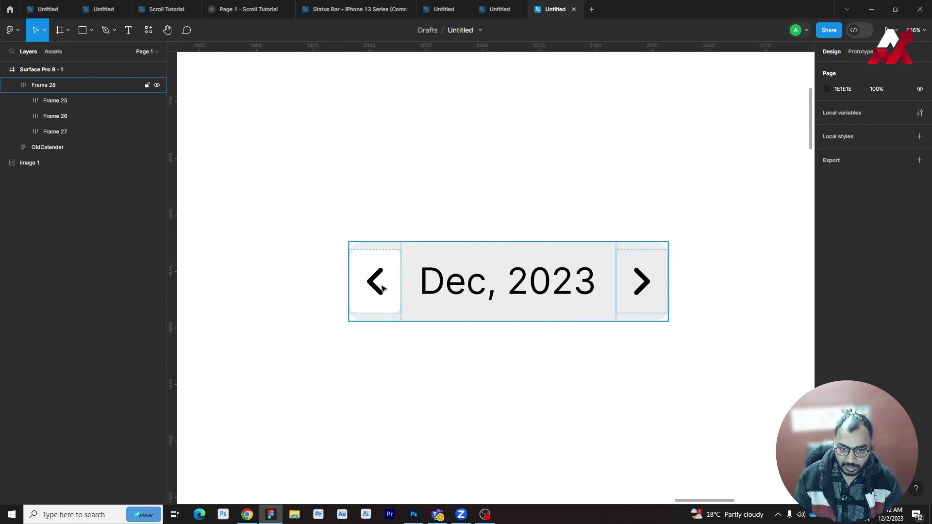
pyautogui.doubleClick(374, 280)
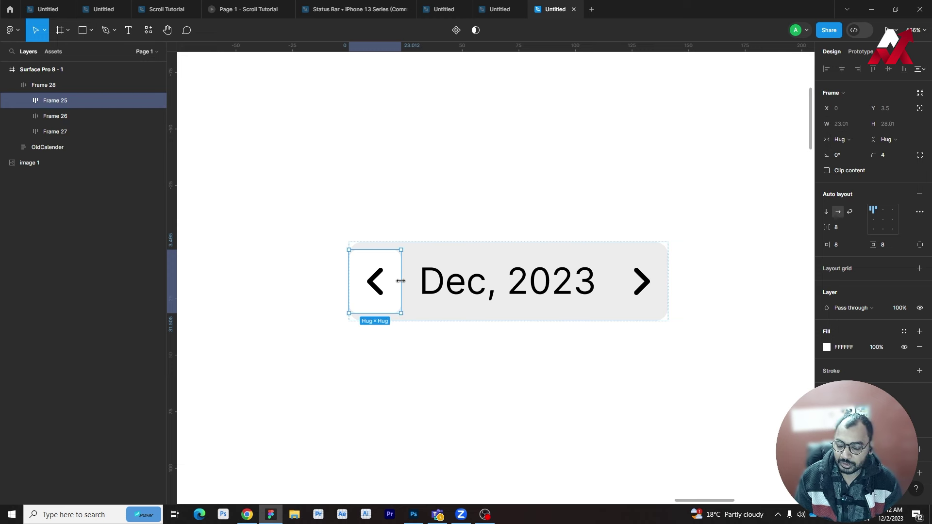
pyautogui.moveTo(401, 281); pyautogui.dragTo(412, 280)
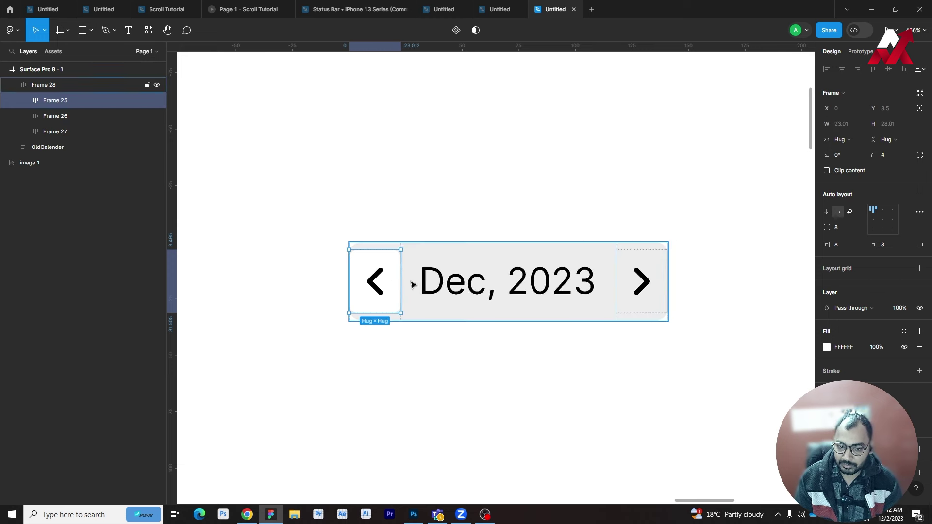
pyautogui.doubleClick(411, 280)
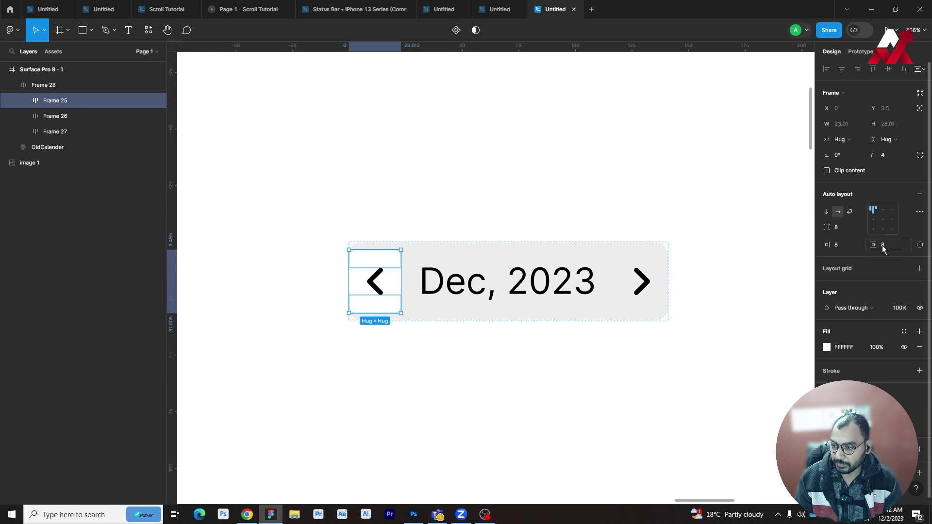
pyautogui.click(839, 246)
pyautogui.write('16')
pyautogui.press('Return')
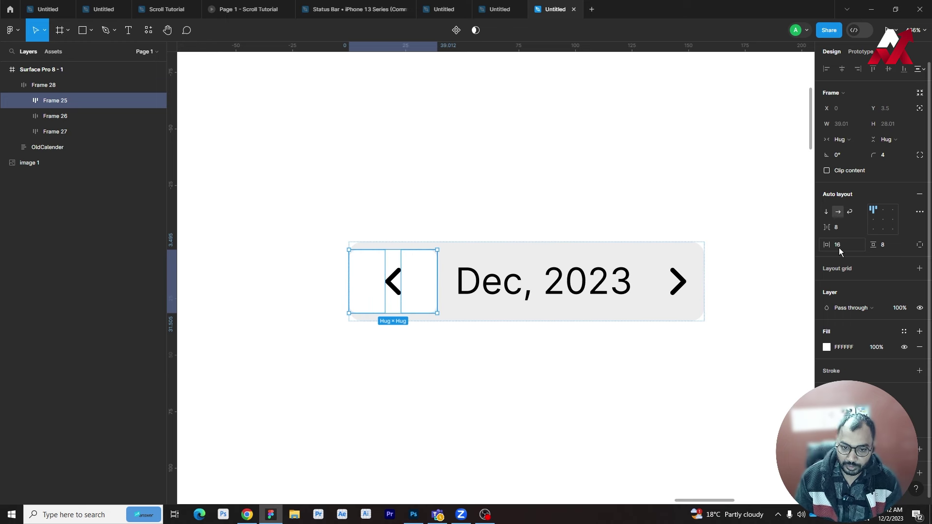
pyautogui.write('12')
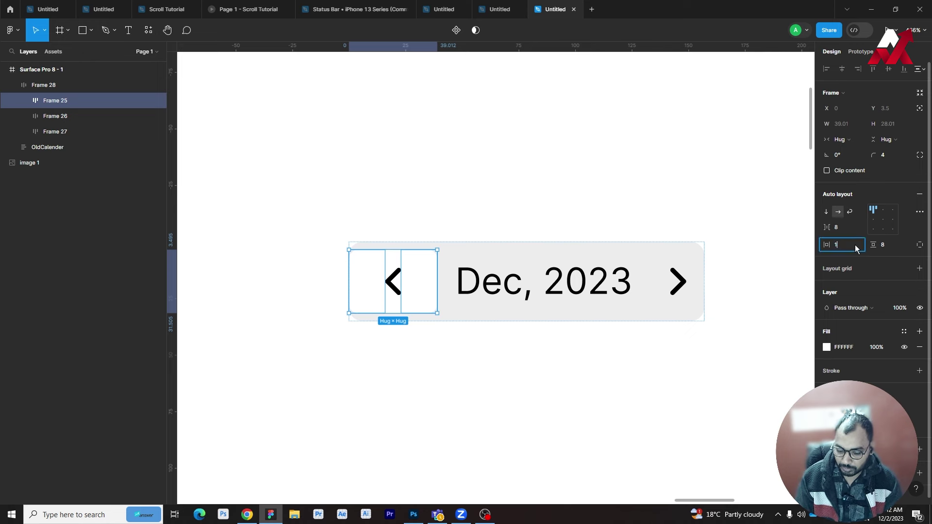
pyautogui.press('Return')
# Step: Check the arrow box's padding, then pan back to the original calendar card
pyautogui.click(475, 415)
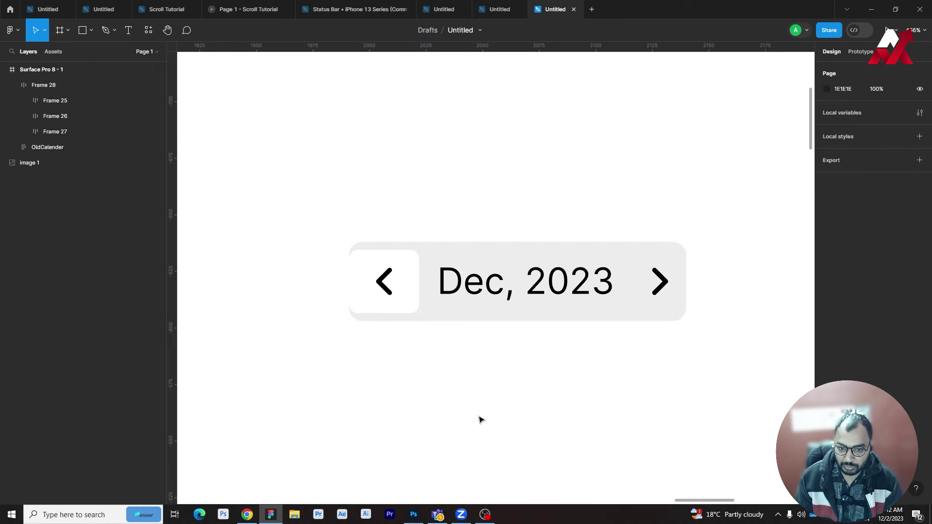
pyautogui.click(411, 286)
pyautogui.click(853, 246)
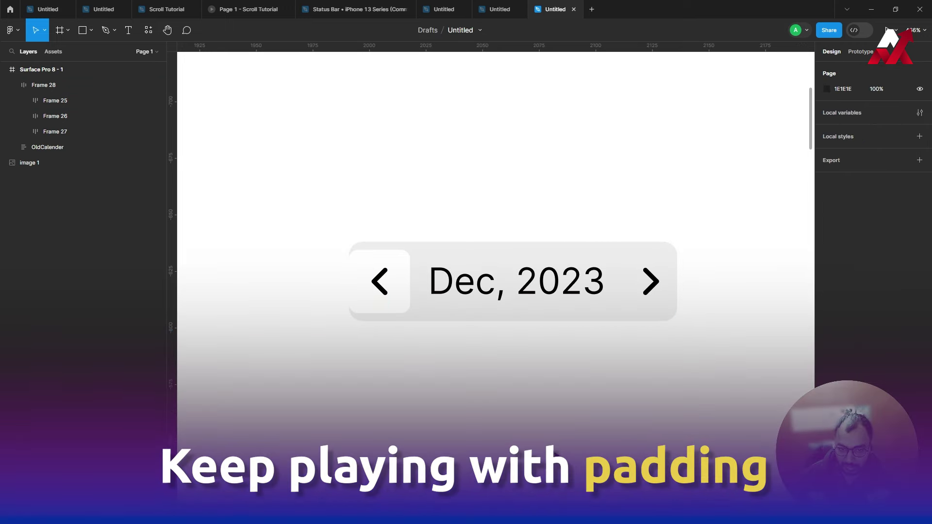
pyautogui.scroll(-5, 558, 391)
pyautogui.moveTo(558, 391); pyautogui.dragTo(539, 381)
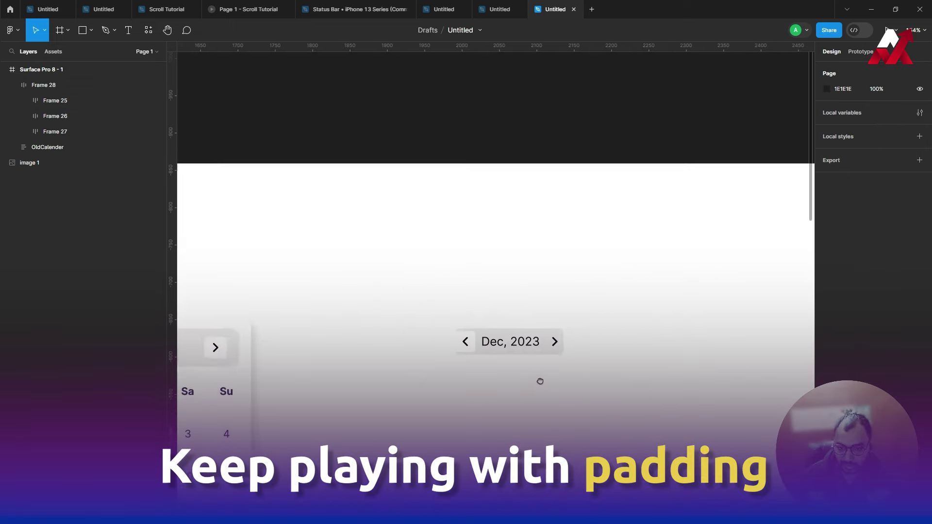
pyautogui.hscroll(-5, 491, 373)
pyautogui.scroll(-1, 534, 369)
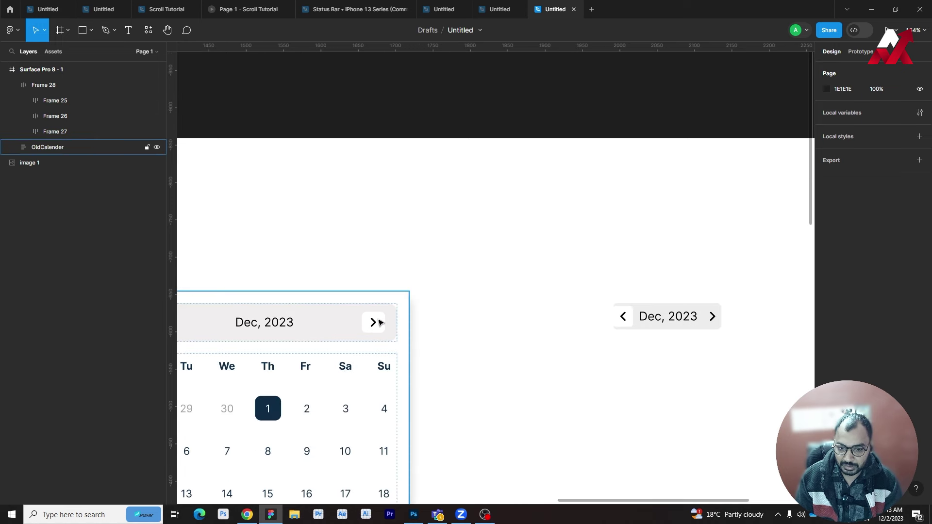
# Step: Give the Dec, 2023 header row horizontal padding 16 and vertical padding 0
pyautogui.click(675, 325)
pyautogui.click(842, 246)
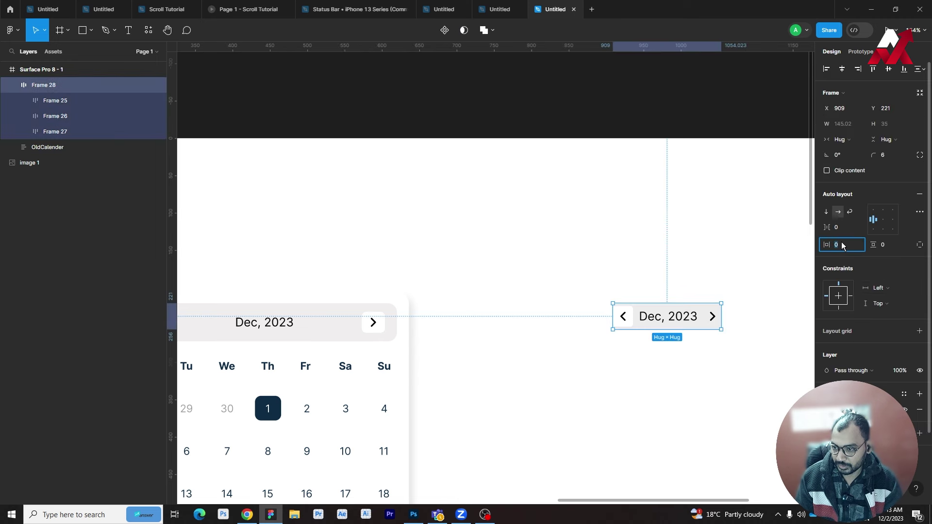
pyautogui.write('16')
pyautogui.press('Tab')
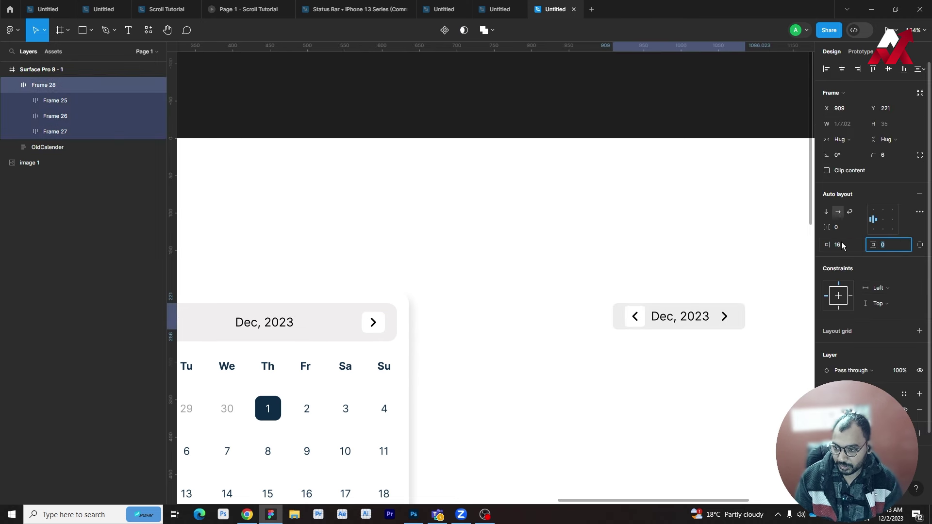
pyautogui.write('16')
pyautogui.press('Return')
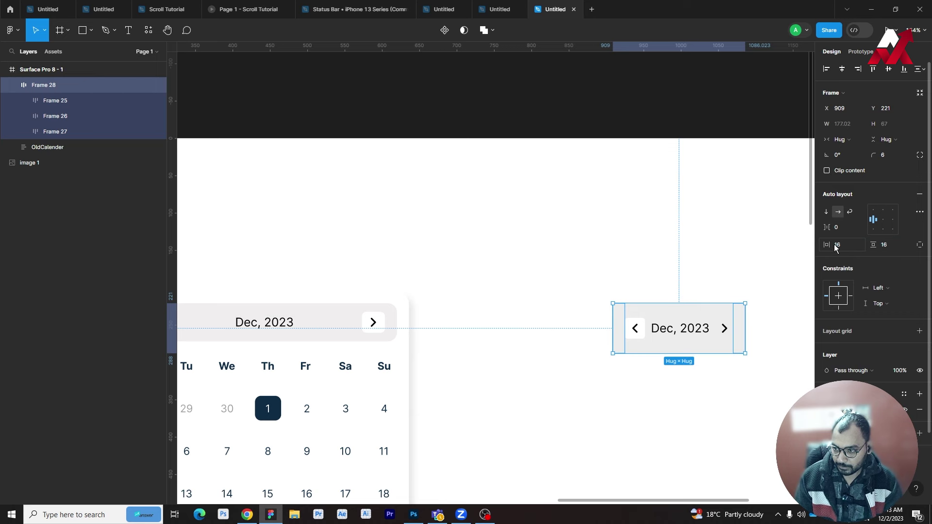
pyautogui.write('0')
pyautogui.press('Return')
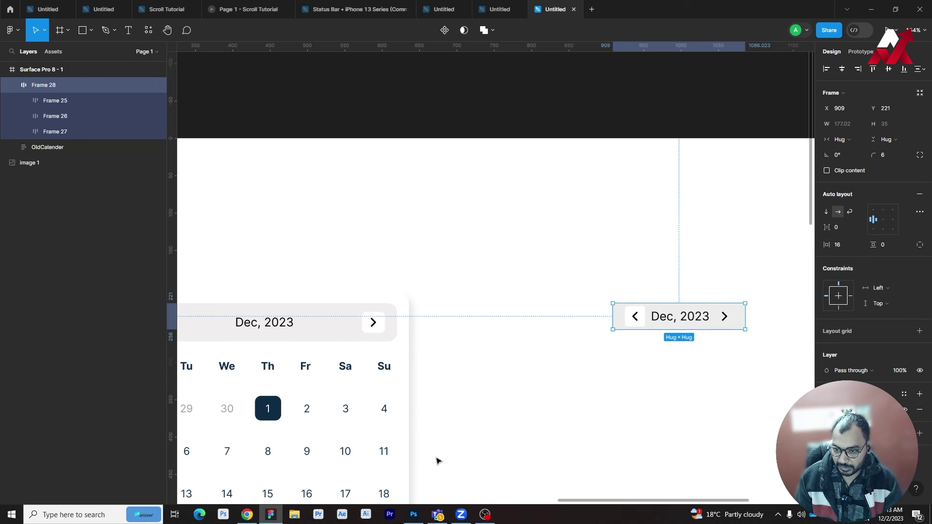
# Step: Reselect the header row and stretch it wider to test resizing
pyautogui.click(598, 426)
pyautogui.click(702, 322)
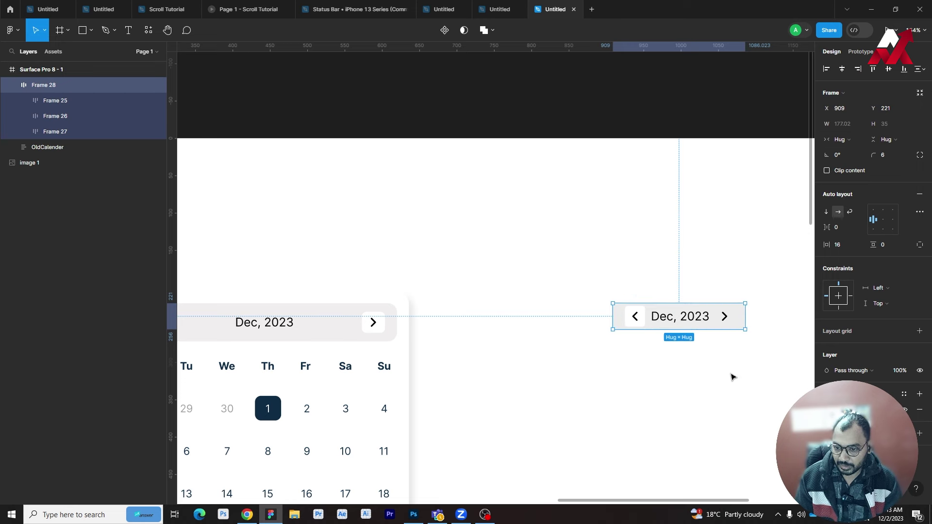
pyautogui.moveTo(721, 371); pyautogui.dragTo(534, 395)
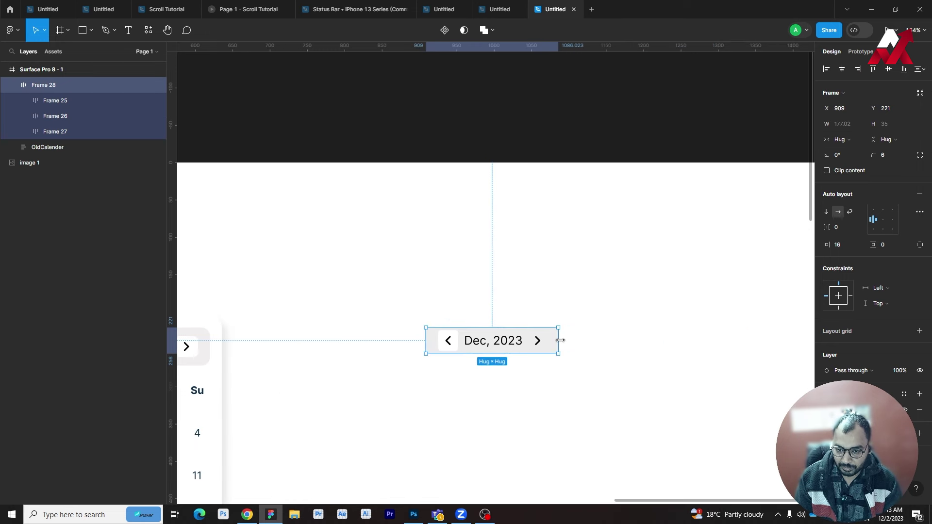
pyautogui.moveTo(560, 340); pyautogui.dragTo(690, 330)
# Step: Undo the header's width stretch and reselect the header row
pyautogui.hotkey('ctrl', 'z')
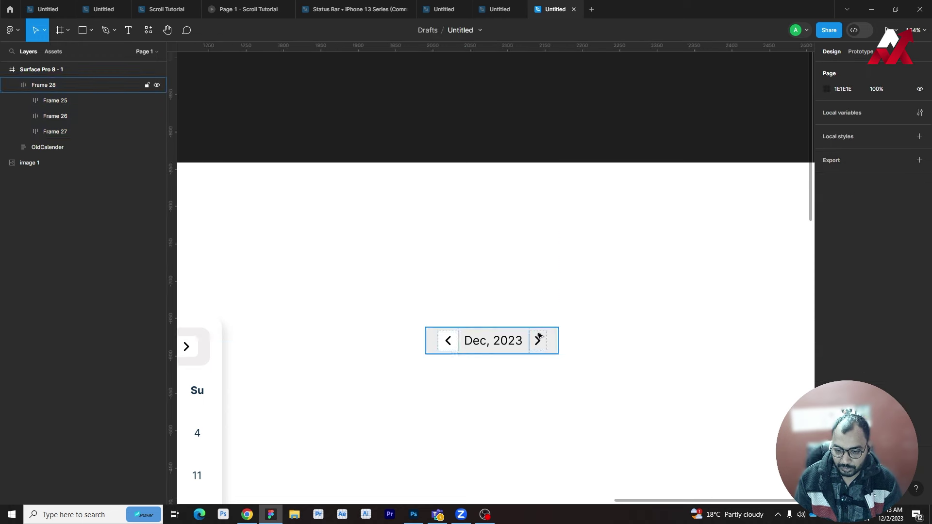
pyautogui.scroll(3, 537, 340)
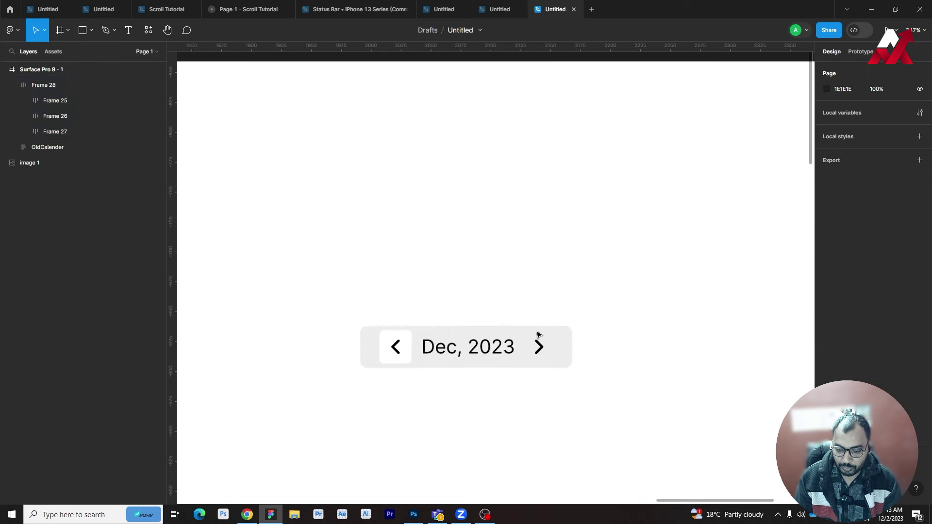
pyautogui.click(461, 355)
# Step: Replace the right arrow with a flipped duplicate of the left-arrow box at the row's end
pyautogui.click(397, 350)
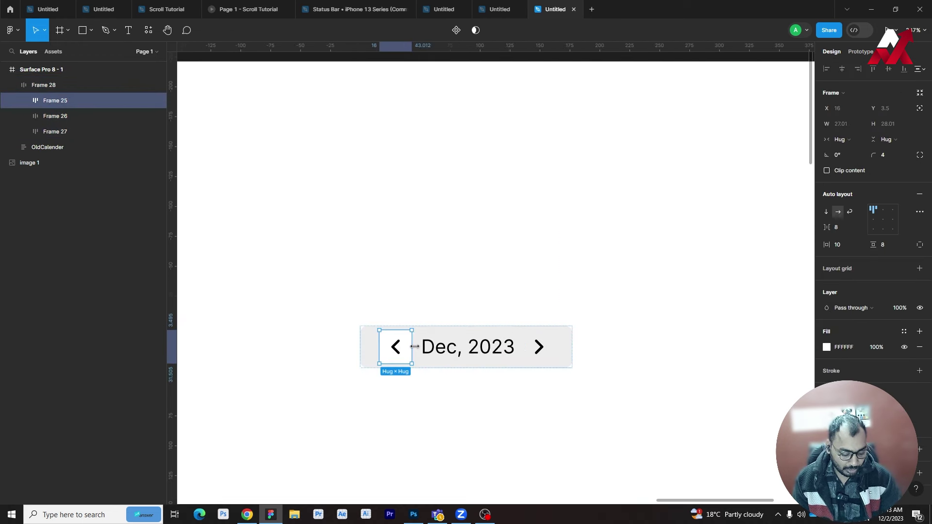
pyautogui.hotkey('ctrl', 'd')
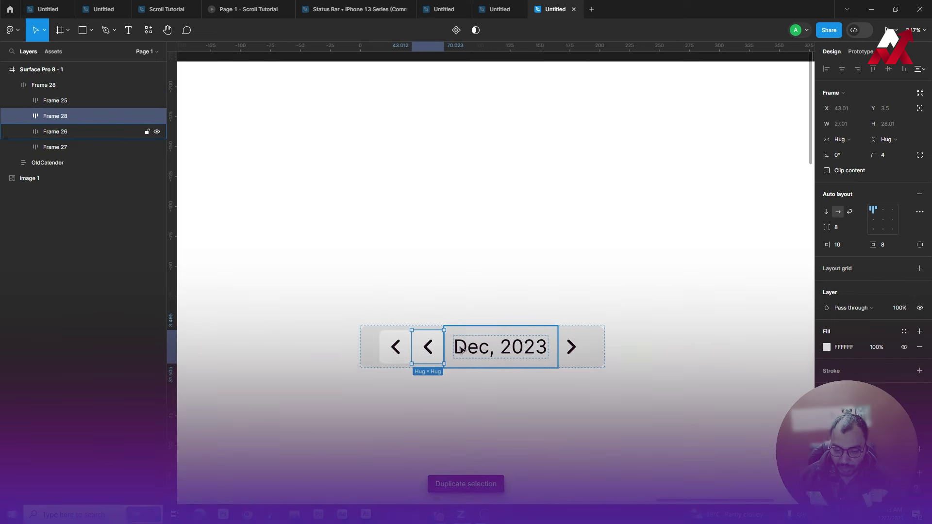
pyautogui.press('Right')
pyautogui.press('Right')
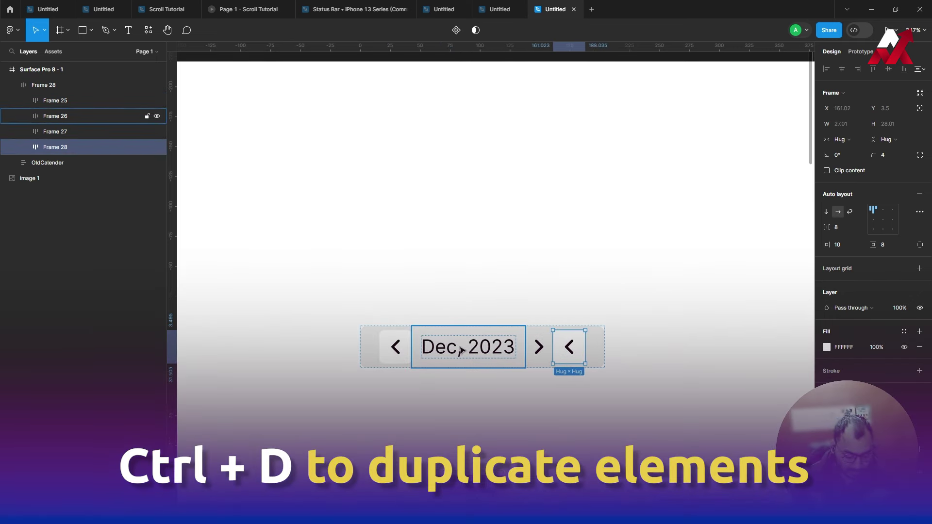
pyautogui.hotkey('shift', 'h')
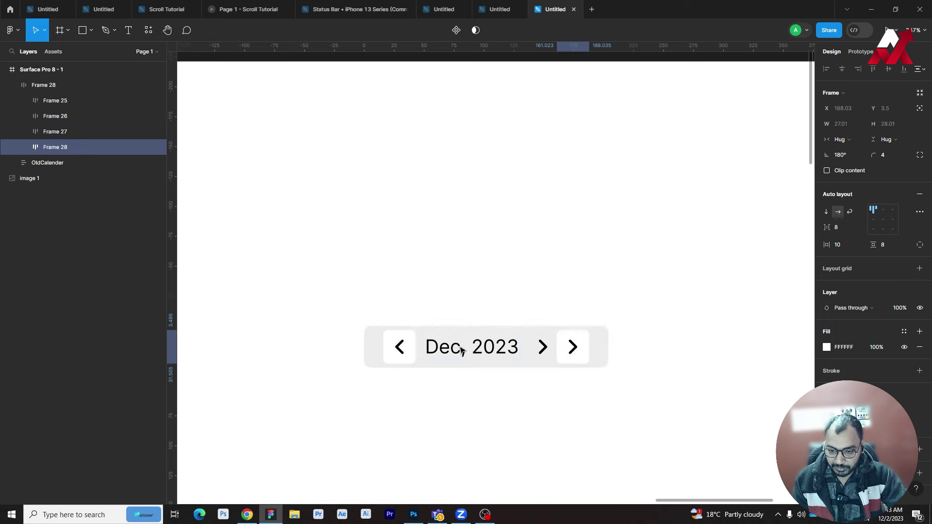
pyautogui.click(541, 350)
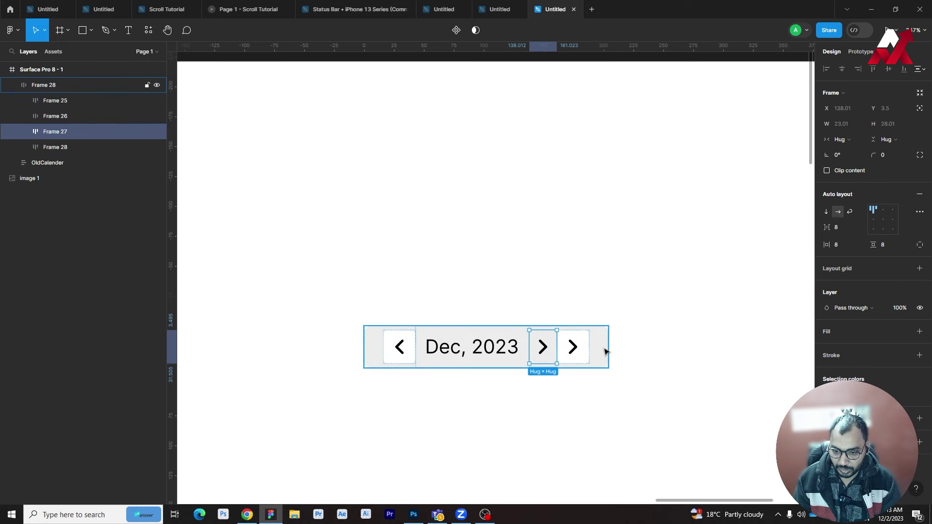
pyautogui.press('Delete')
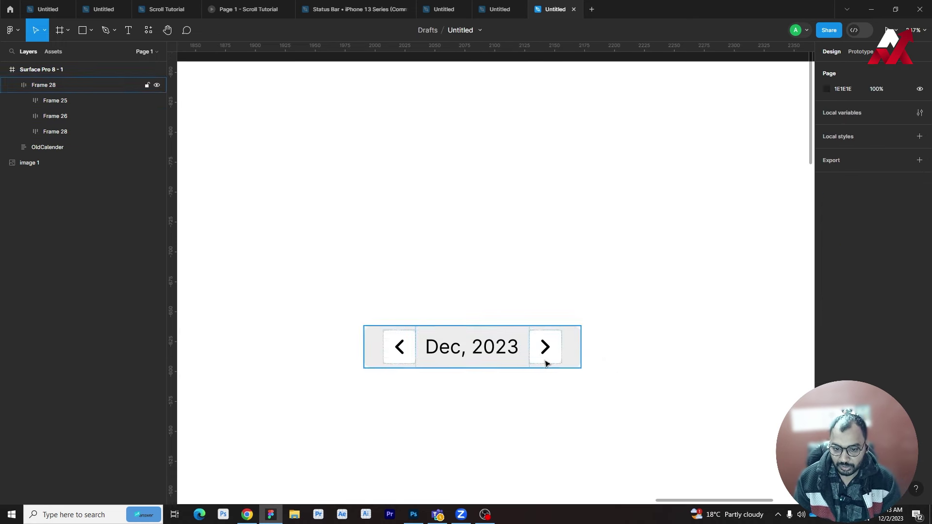
pyautogui.click(548, 364)
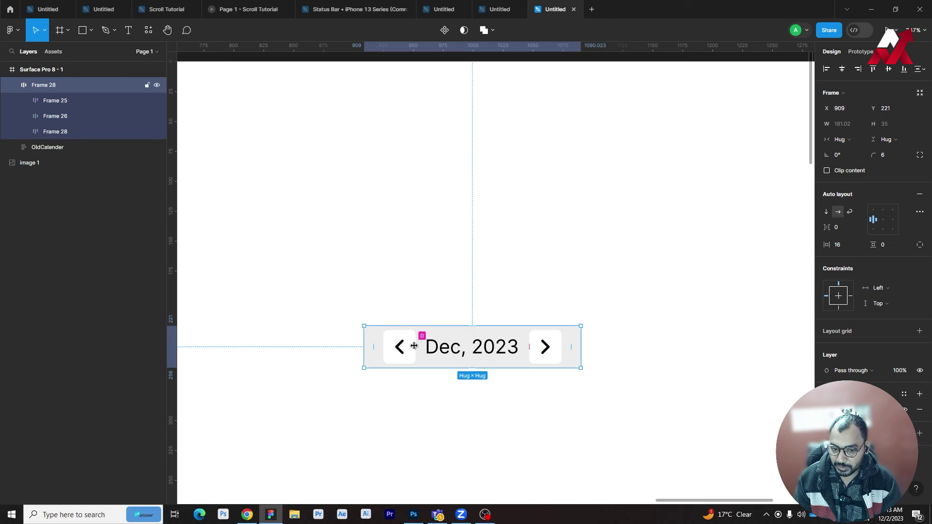
pyautogui.click(555, 427)
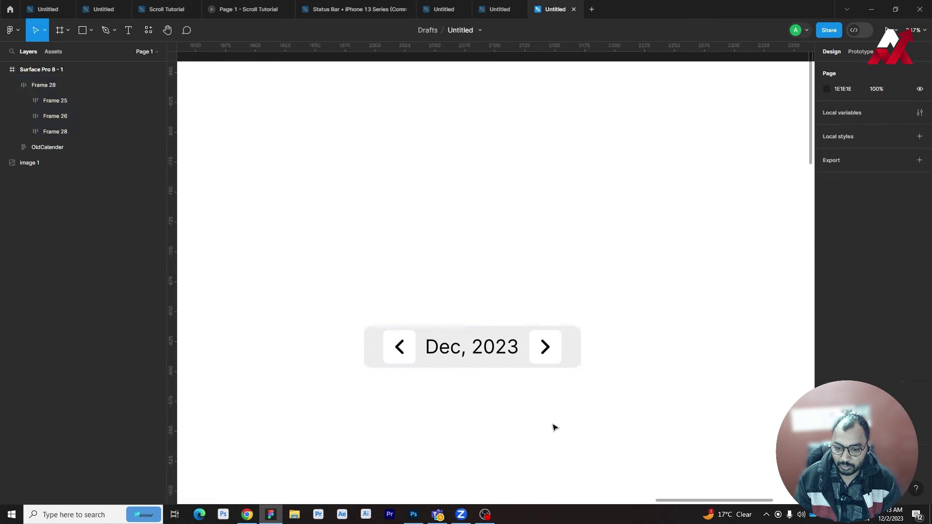
pyautogui.scroll(-5, 587, 324)
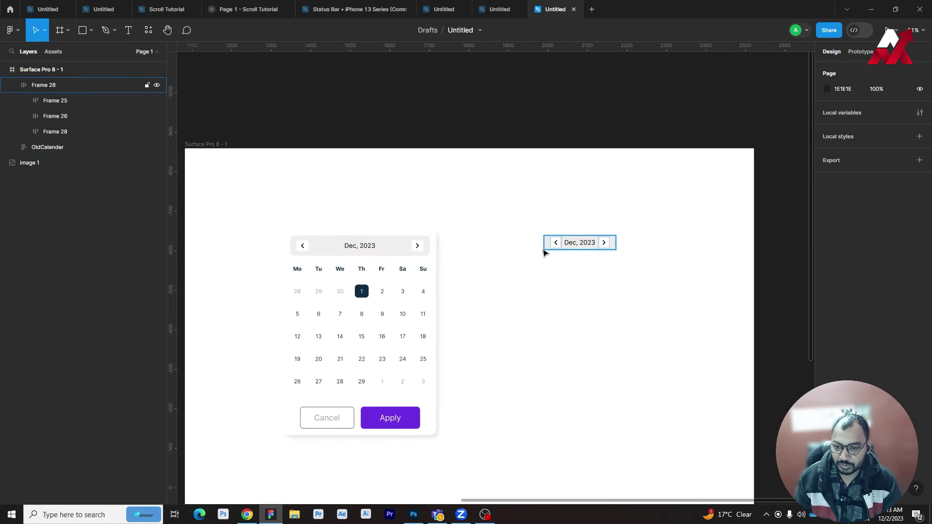
pyautogui.scroll(1, 602, 257)
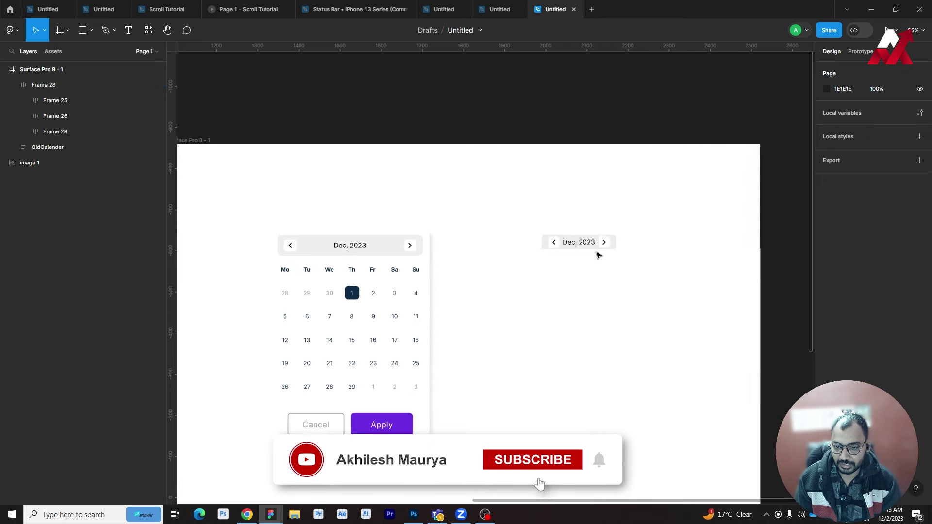
pyautogui.scroll(2, 598, 255)
pyautogui.scroll(1, 616, 240)
pyautogui.scroll(2, 604, 241)
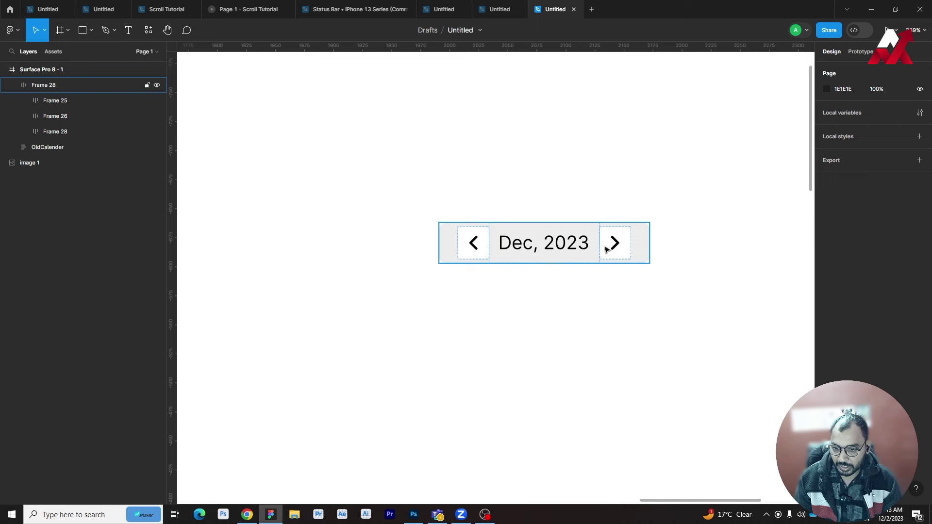
pyautogui.click(574, 306)
pyautogui.hotkey('shift', '2')
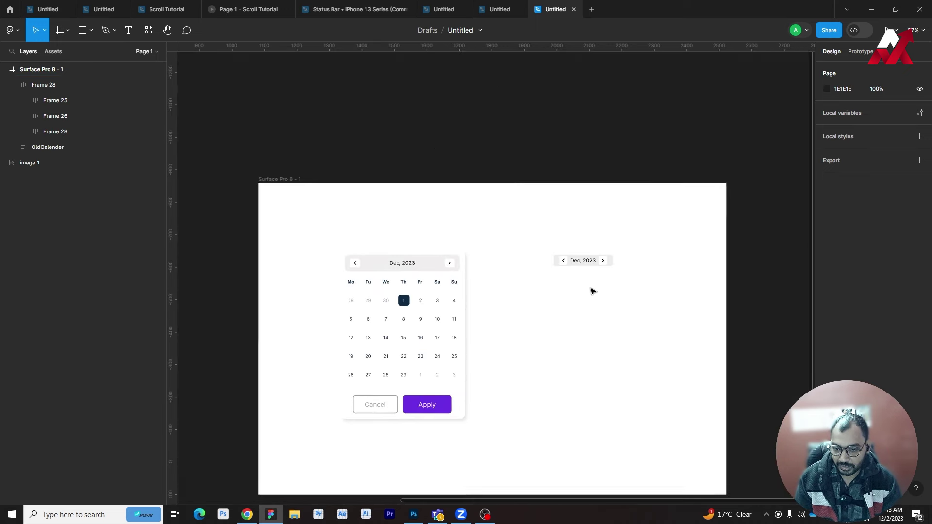
pyautogui.scroll(1, 578, 286)
pyautogui.scroll(1, 577, 294)
pyautogui.click(599, 259)
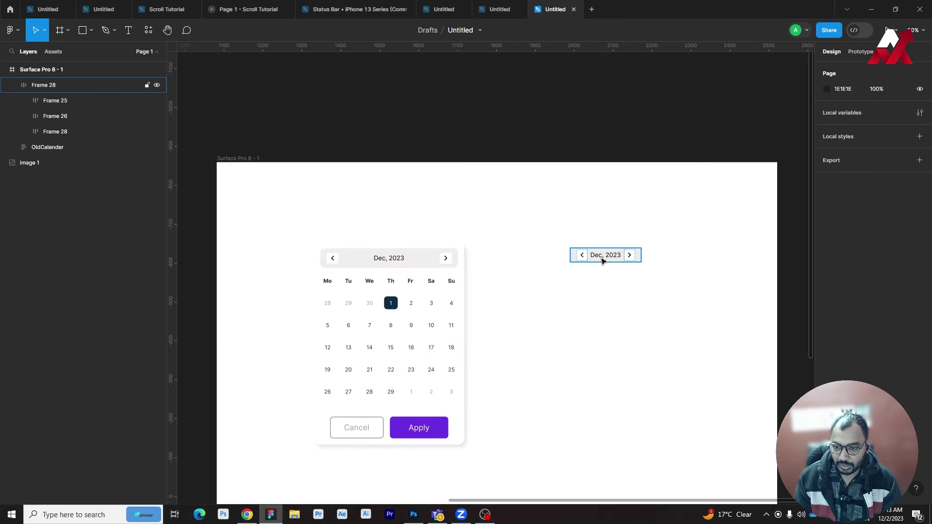
pyautogui.click(608, 261)
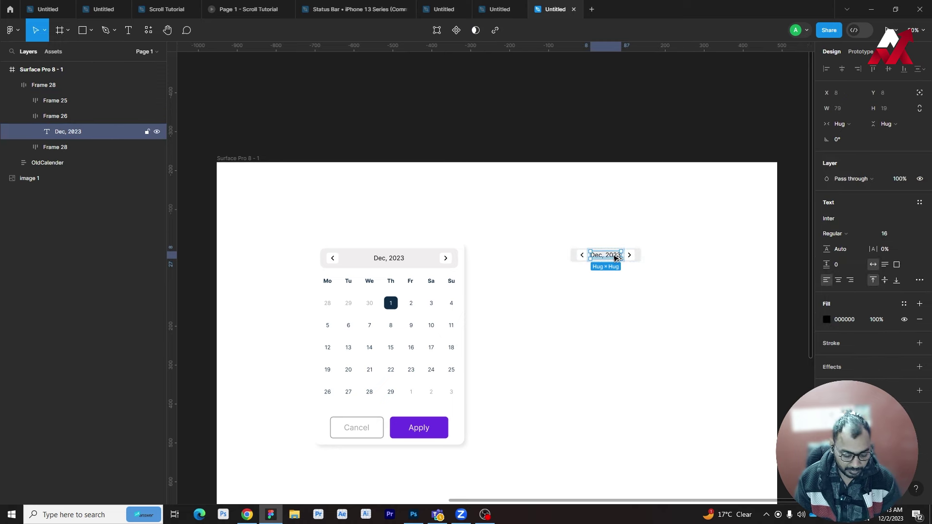
# Step: Copy the Dec, 2023 text below the header and retype it as Mo
pyautogui.moveTo(614, 258); pyautogui.dragTo(596, 291)
pyautogui.click(631, 291)
pyautogui.scroll(3, 585, 291)
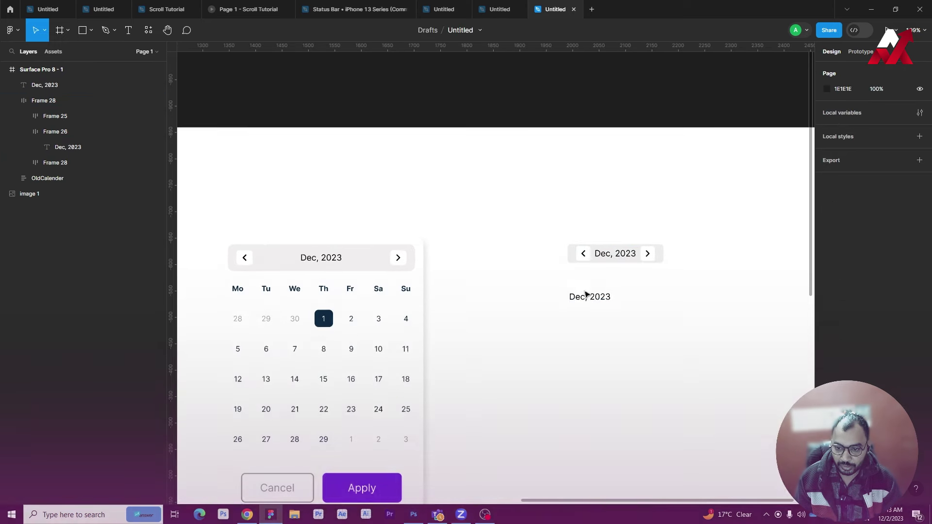
pyautogui.click(589, 297)
pyautogui.doubleClick(590, 297)
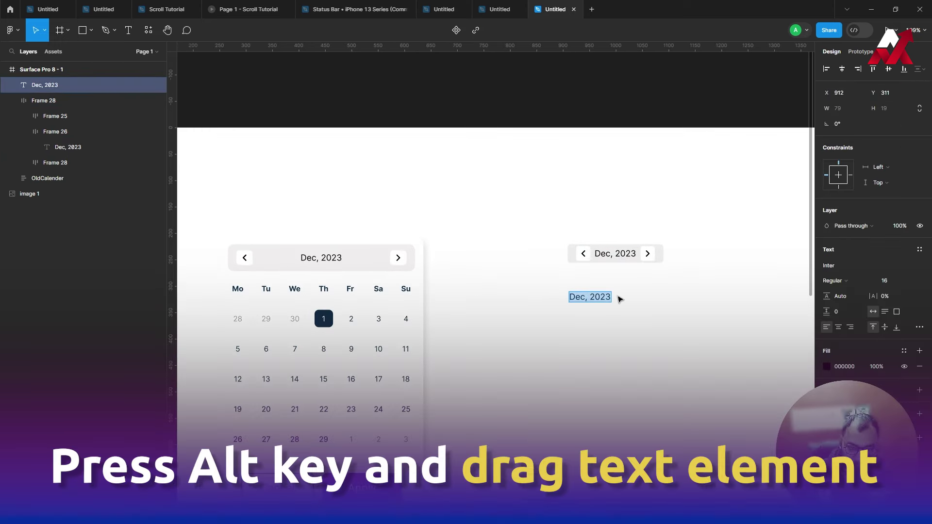
pyautogui.write('Mo')
# Step: Style Mo with 11304A fill, size 14, Bold, and place it just under the header
pyautogui.hotkey('ctrl', 'a')
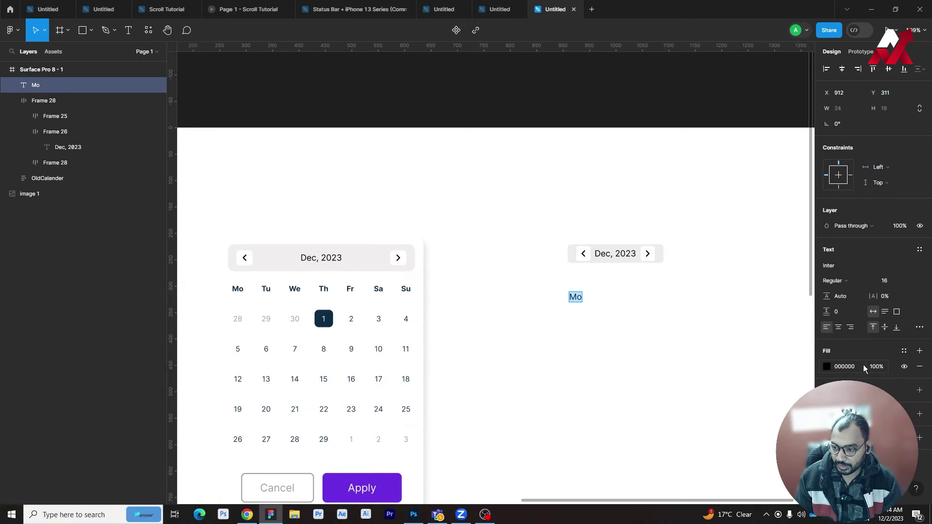
pyautogui.click(904, 352)
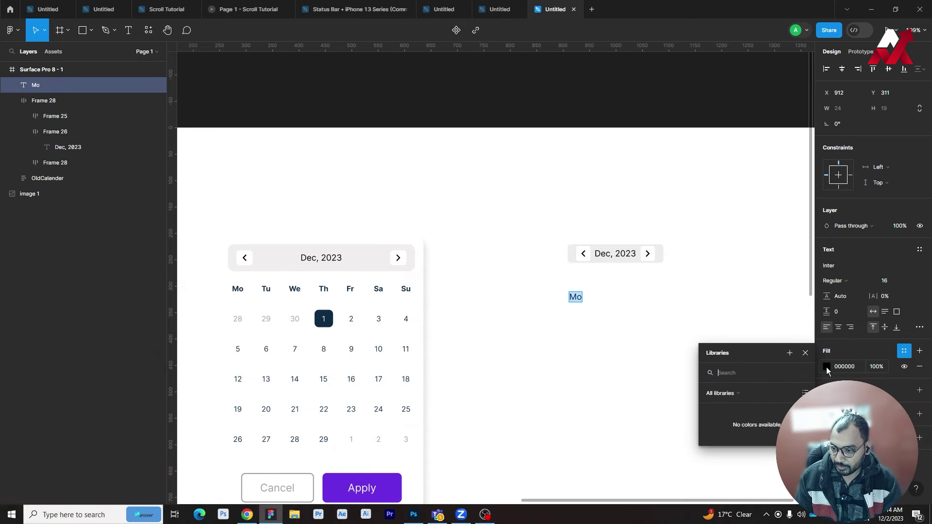
pyautogui.click(826, 367)
pyautogui.click(711, 452)
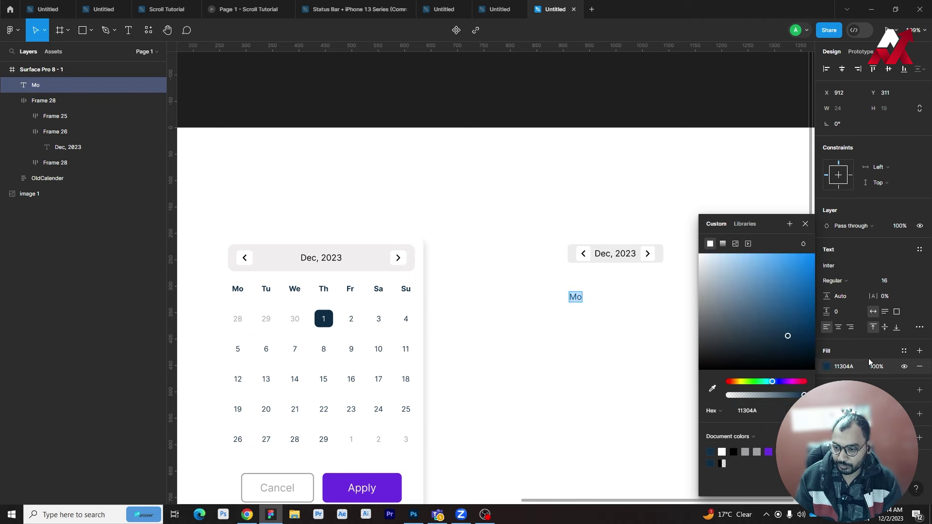
pyautogui.click(889, 285)
pyautogui.write('14')
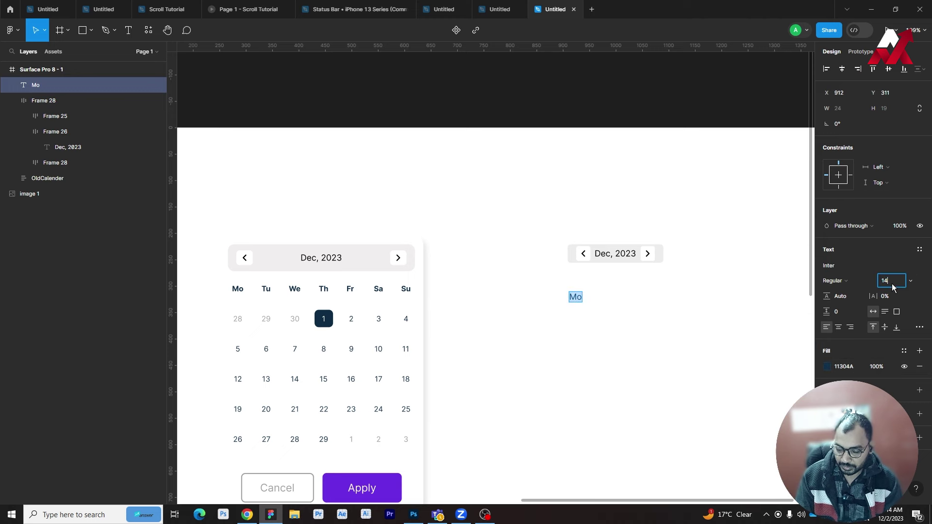
pyautogui.press('Return')
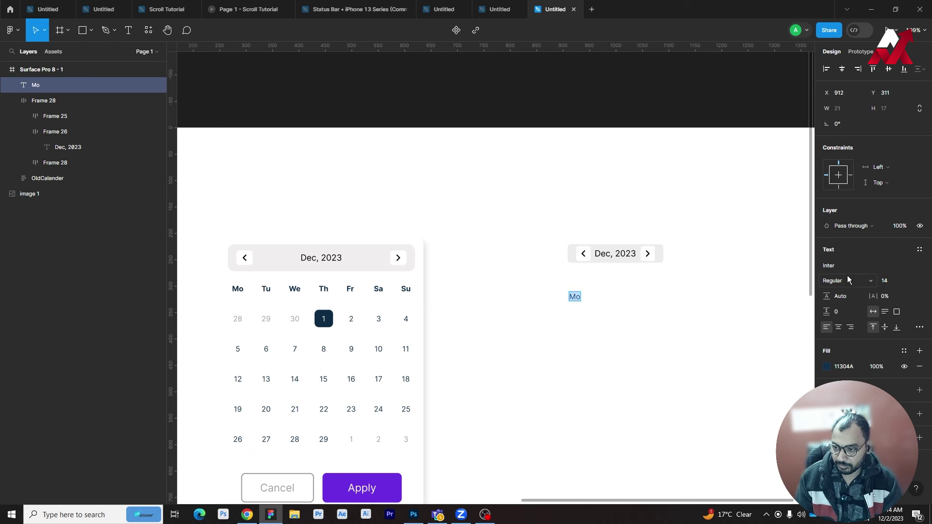
pyautogui.click(866, 281)
pyautogui.click(857, 314)
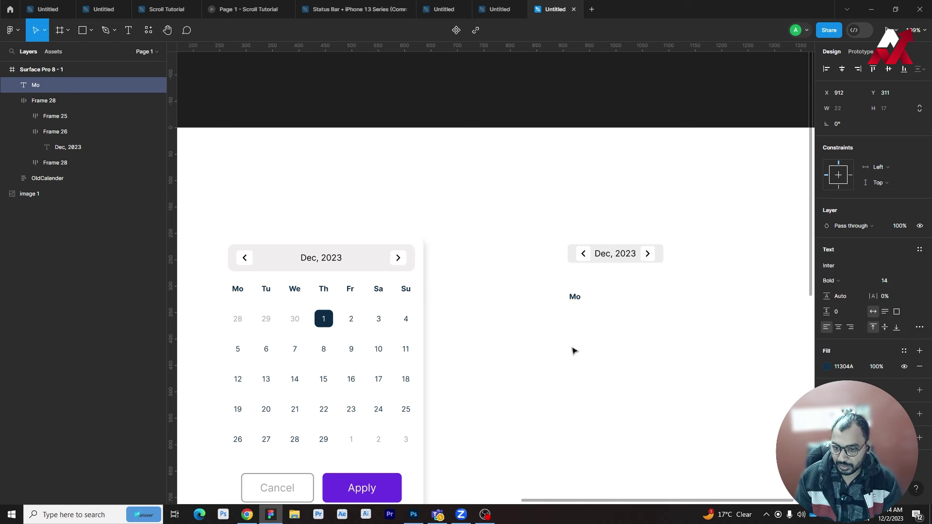
pyautogui.moveTo(575, 301); pyautogui.dragTo(576, 277)
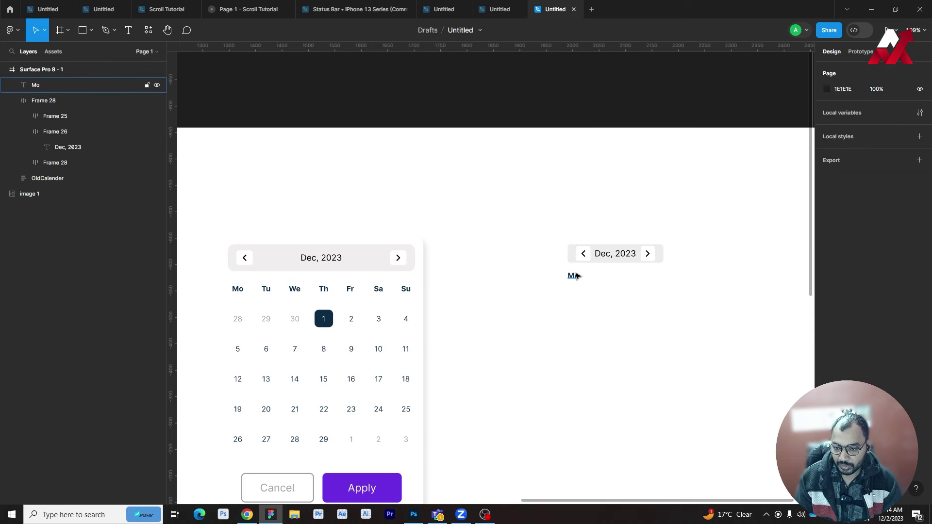
# Step: Wrap the Mo label in its own hugging auto-layout frame
pyautogui.hotkey('shift', 'a')
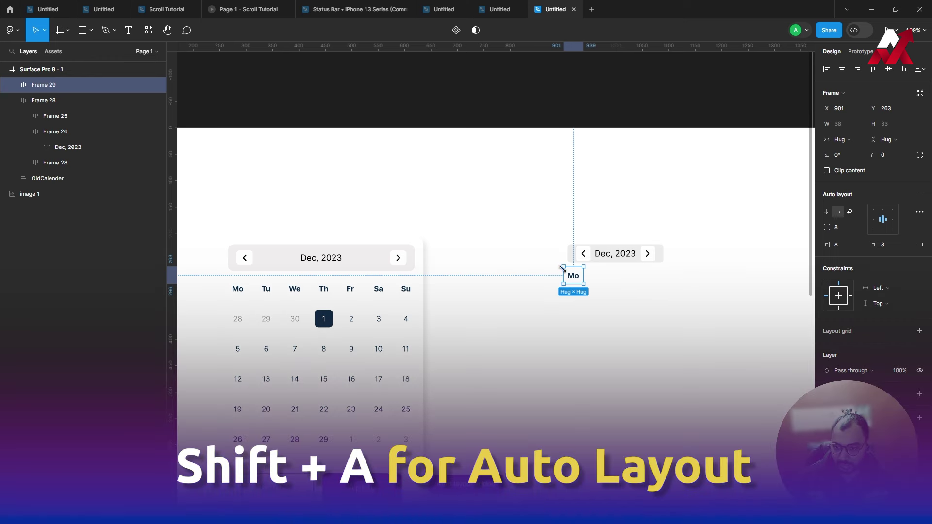
pyautogui.hotkey('ctrl', 'z')
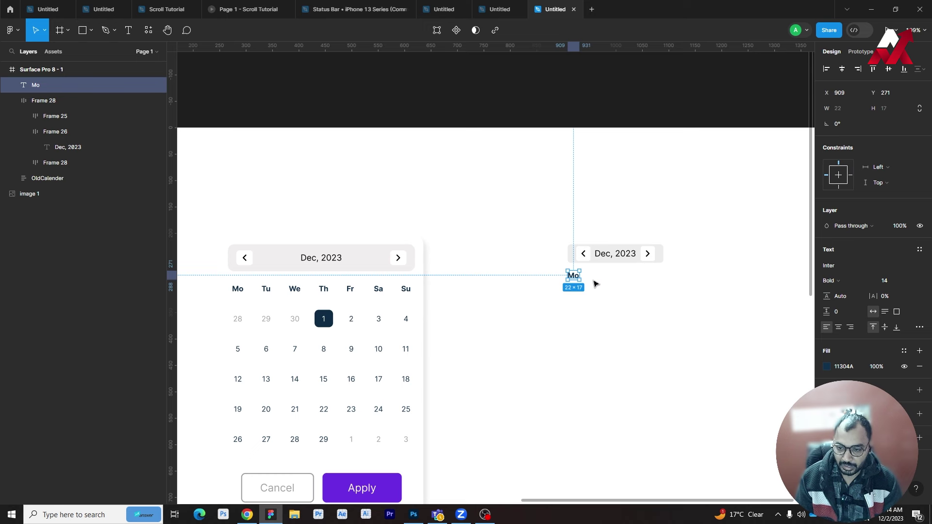
pyautogui.hotkey('shift', 'a')
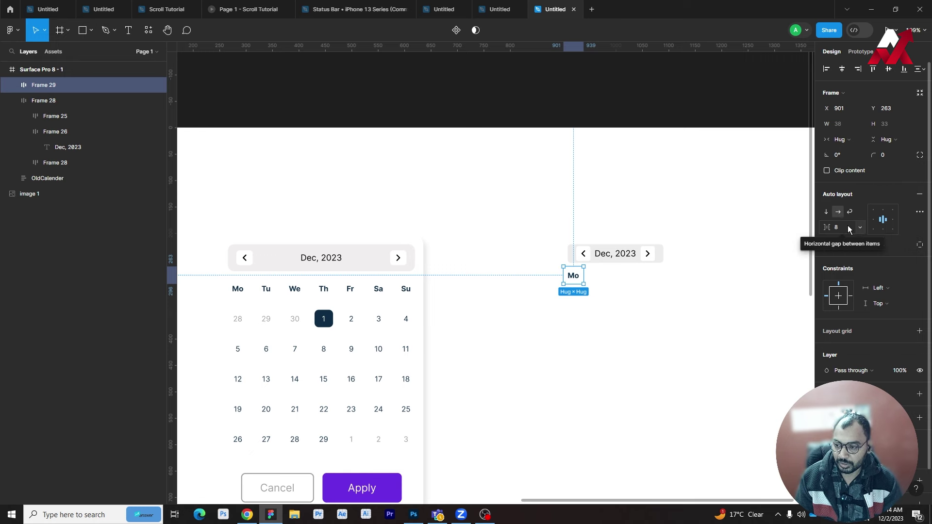
pyautogui.moveTo(49, 85)
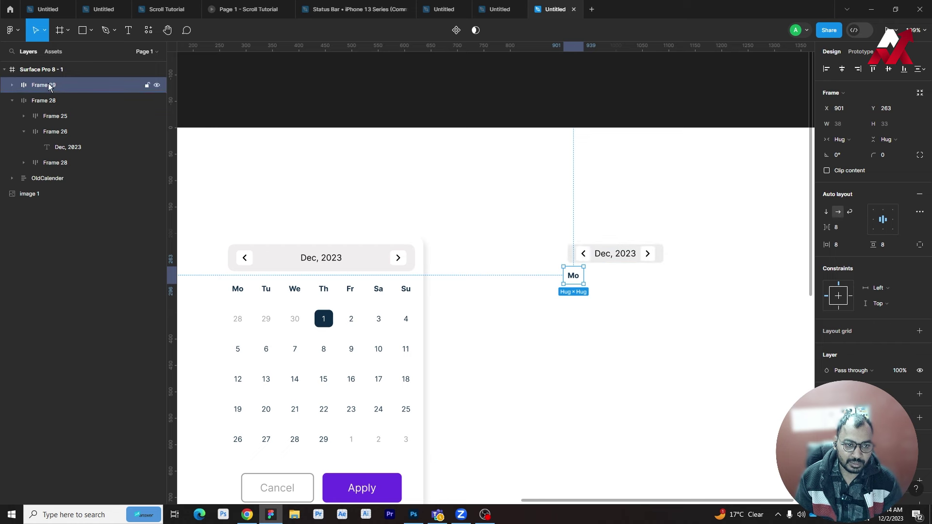
pyautogui.hotkey('ctrl', 'shift', 'g')
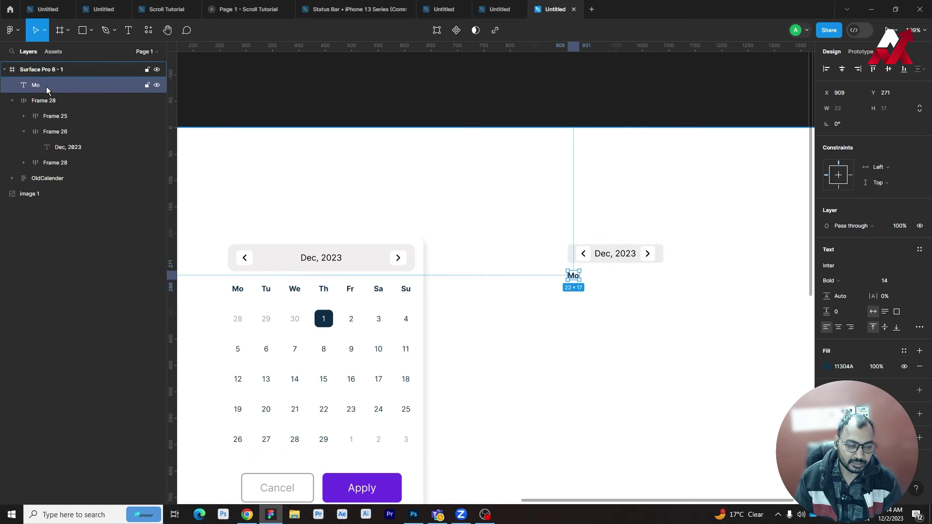
pyautogui.hotkey('ctrl', 'z')
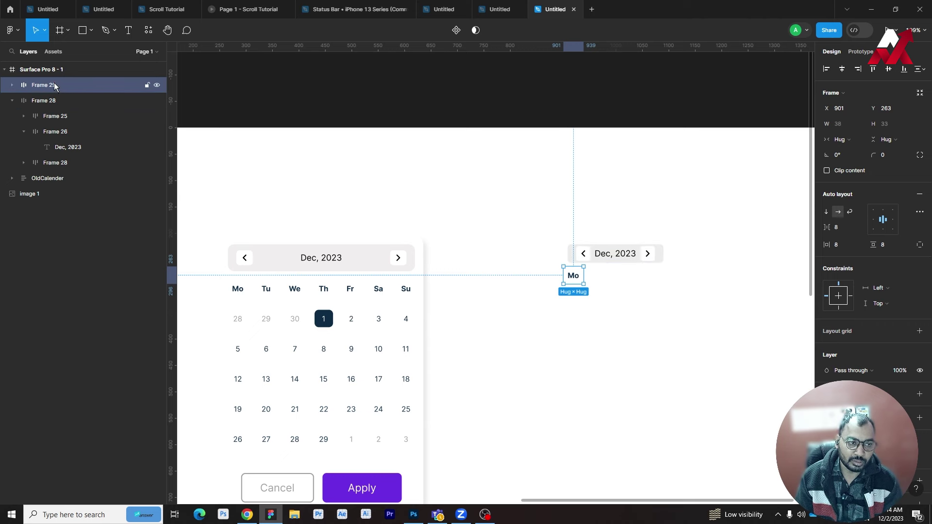
# Step: Duplicate the Mo frame and place the copy to its right
pyautogui.click(624, 313)
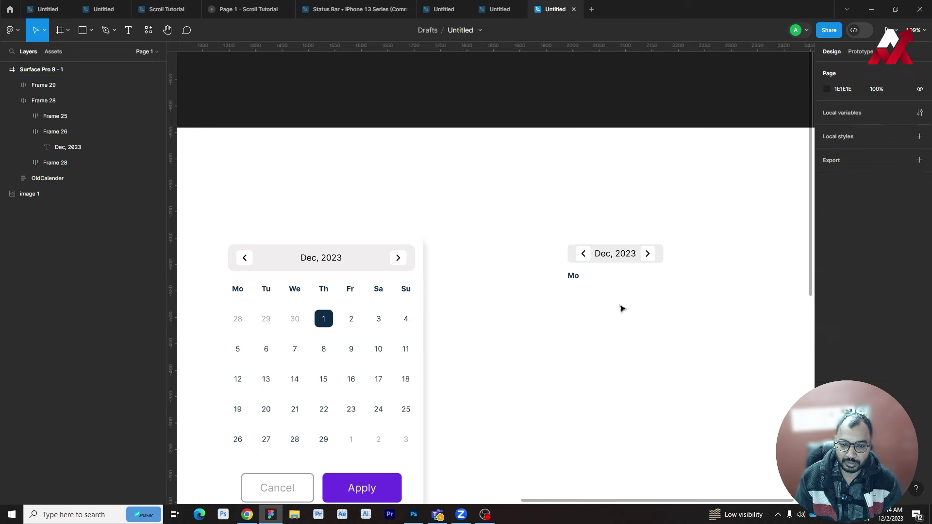
pyautogui.click(574, 277)
pyautogui.click(615, 316)
pyautogui.moveTo(615, 317); pyautogui.dragTo(563, 290)
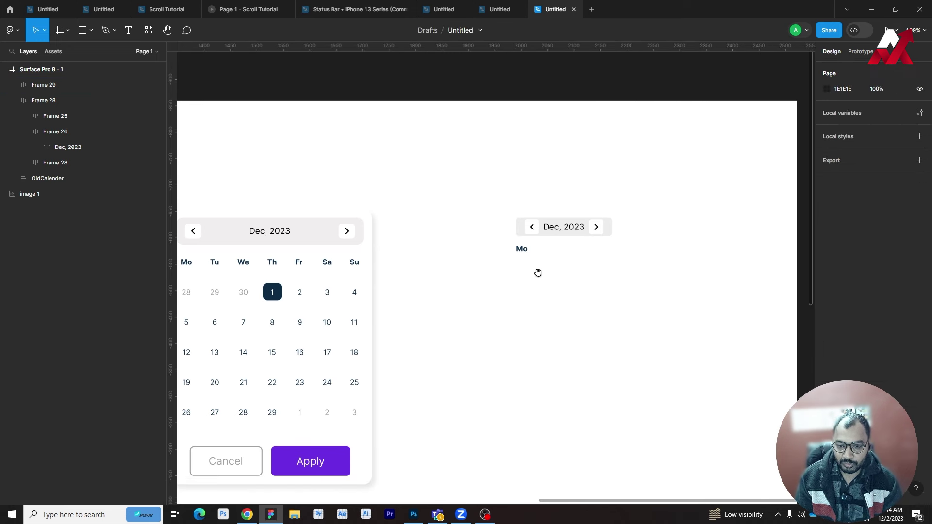
pyautogui.click(517, 249)
pyautogui.moveTo(489, 293); pyautogui.dragTo(552, 297)
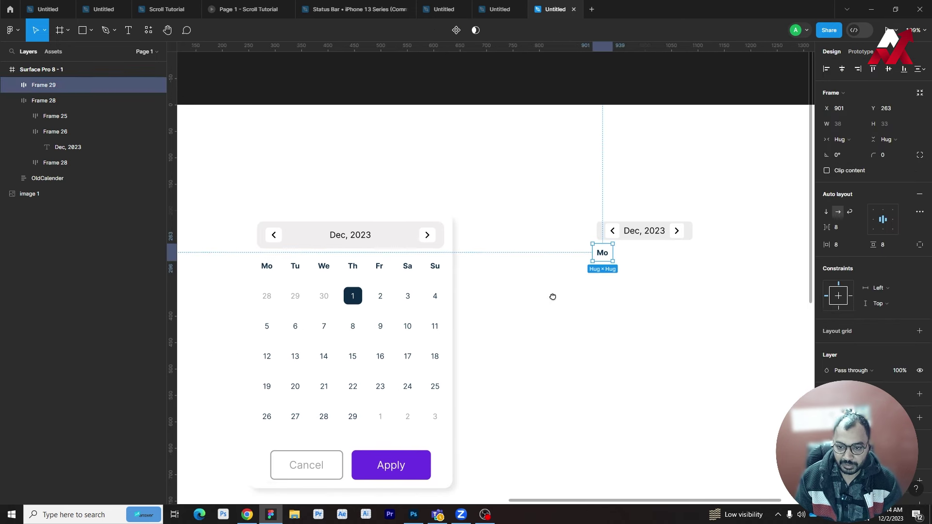
pyautogui.moveTo(608, 257); pyautogui.dragTo(629, 256)
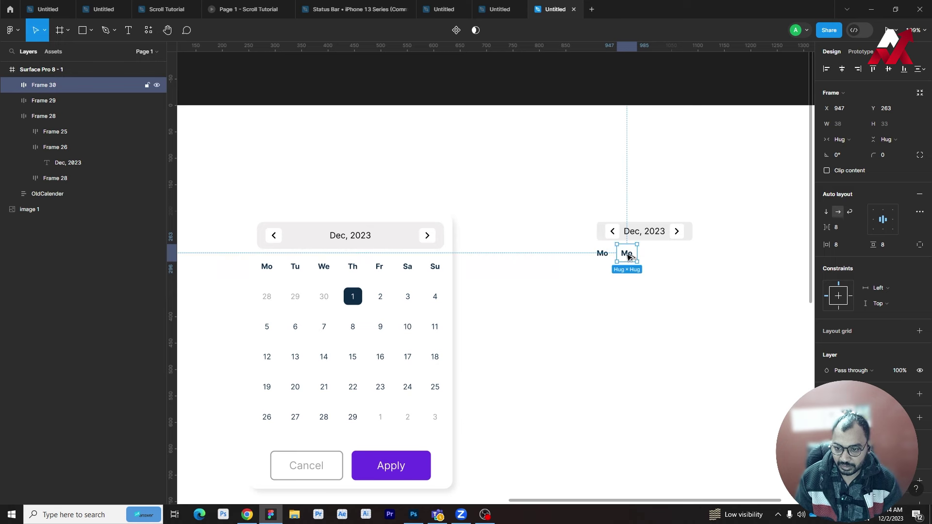
# Step: Wrap both Mo frames in a horizontal auto-layout row
pyautogui.keyDown('shift'); pyautogui.click(605, 255); pyautogui.keyUp('shift')
pyautogui.hotkey('shift', 'a')
pyautogui.click(656, 298)
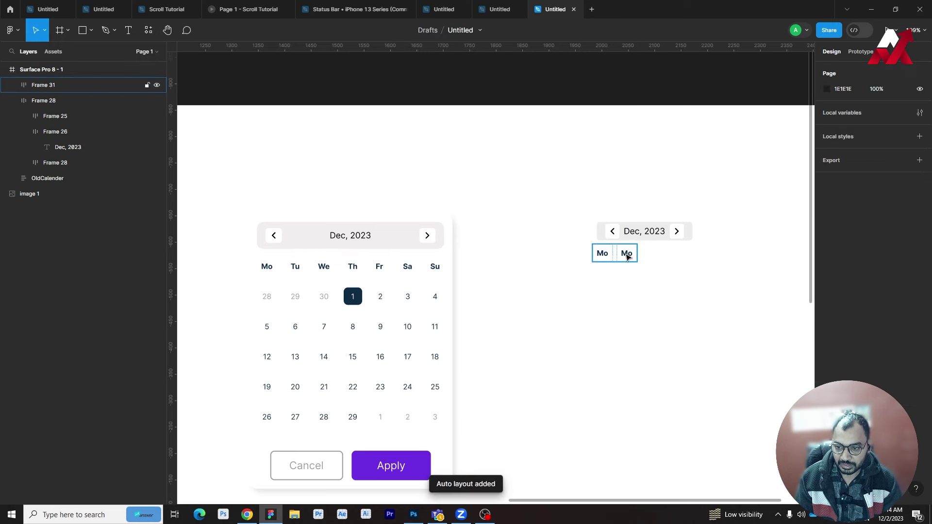
# Step: Try adding a third Mo copy, then remove it so the row keeps two frames
pyautogui.doubleClick(625, 253)
pyautogui.hotkey('ctrl', 'd')
pyautogui.hotkey('ctrl', 'd')
pyautogui.click(677, 302)
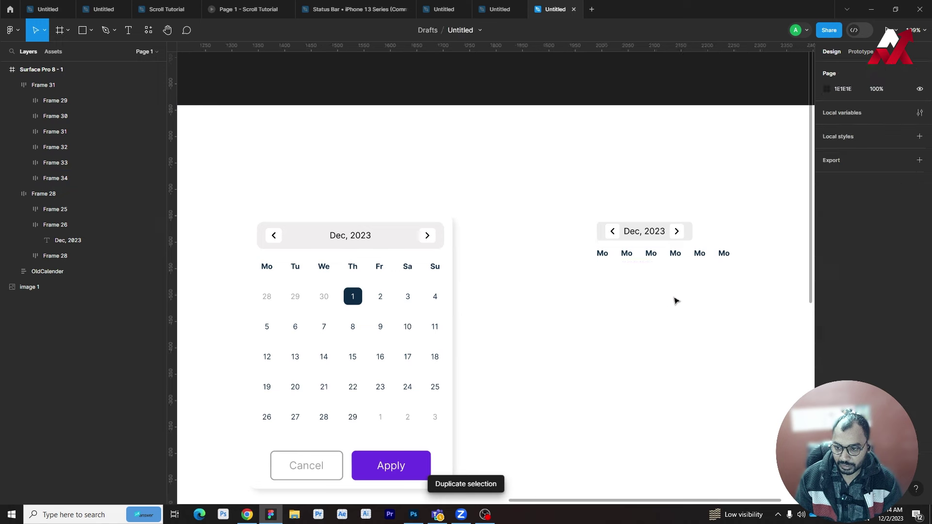
pyautogui.hscroll(2, 572, 316)
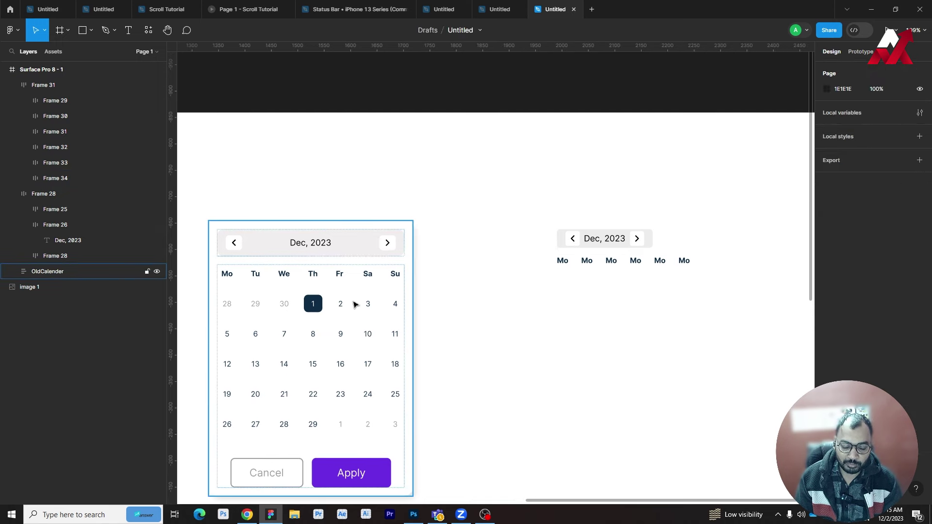
pyautogui.hotkey('ctrl', 'z')
pyautogui.hotkey('ctrl', 'z')
pyautogui.hotkey('ctrl', 'z')
pyautogui.hotkey('ctrl', 'z')
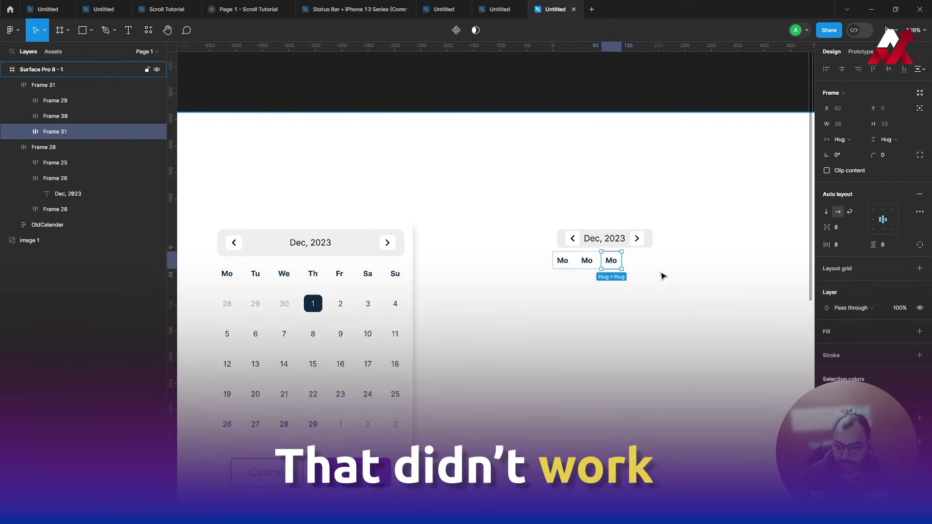
pyautogui.hotkey('ctrl', 'z')
pyautogui.hotkey('ctrl', 'shift', 'z')
pyautogui.hotkey('ctrl', 'shift', 'z')
pyautogui.hotkey('ctrl', 'shift', 'z')
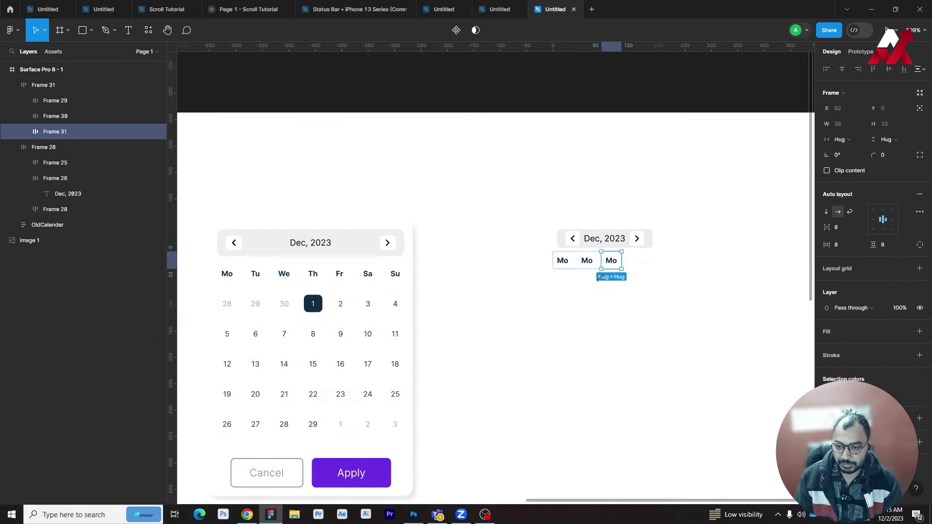
pyautogui.click(607, 291)
pyautogui.click(586, 262)
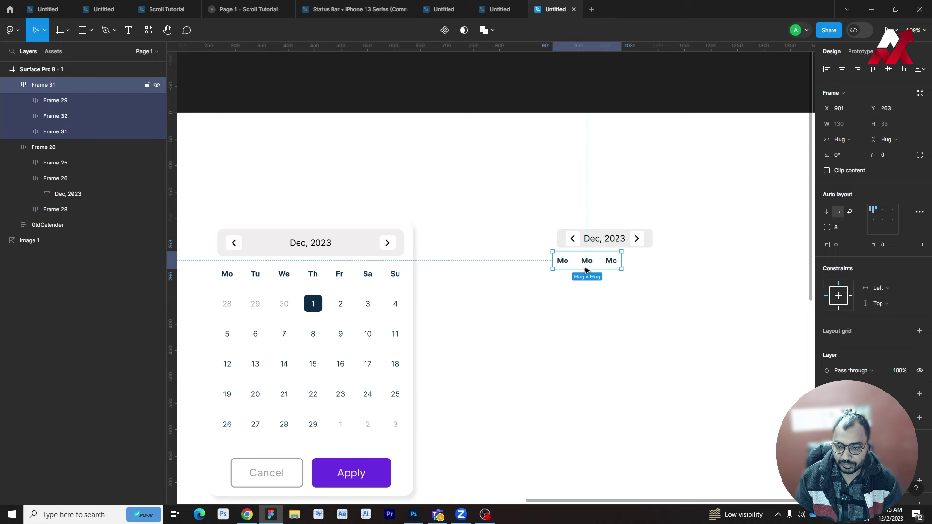
pyautogui.click(610, 291)
pyautogui.hotkey('ctrl', 'z')
pyautogui.hotkey('ctrl', 'z')
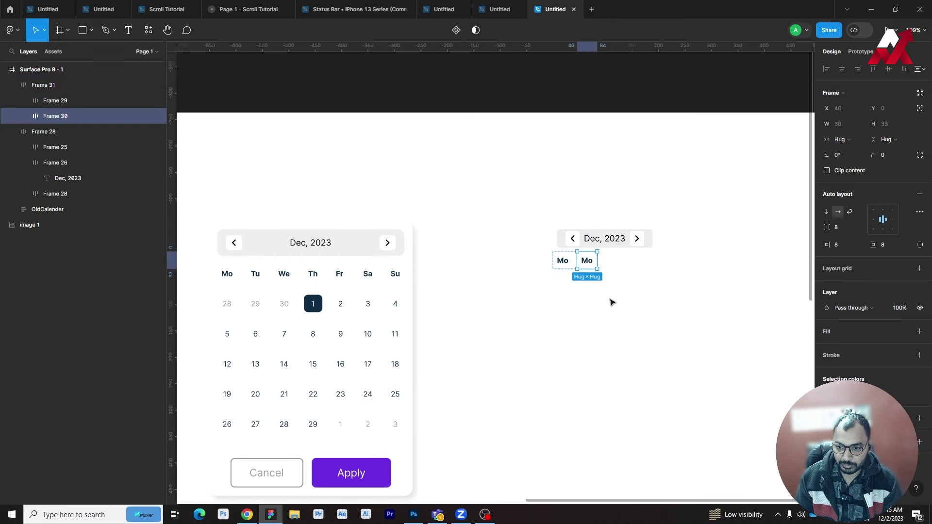
pyautogui.click(569, 274)
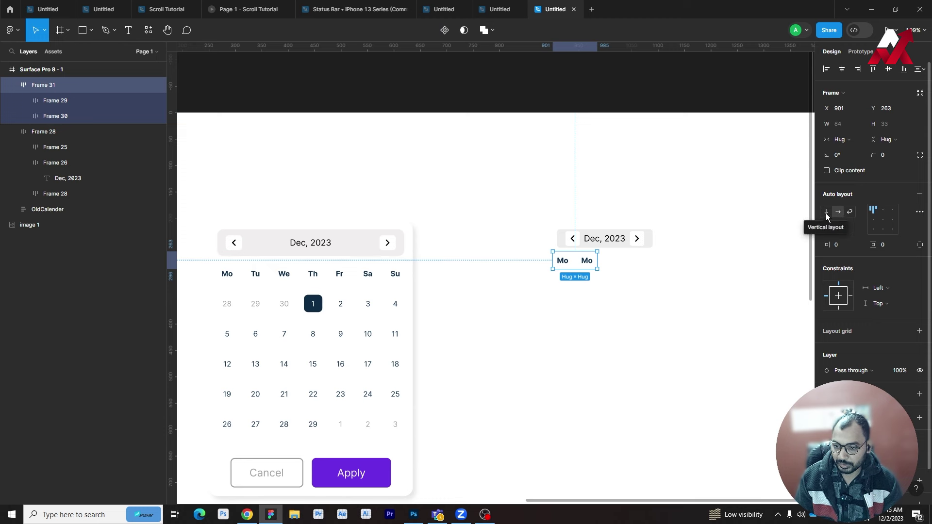
# Step: Stack the two Mo frames vertically and change the lower label to a centred 28
pyautogui.click(826, 211)
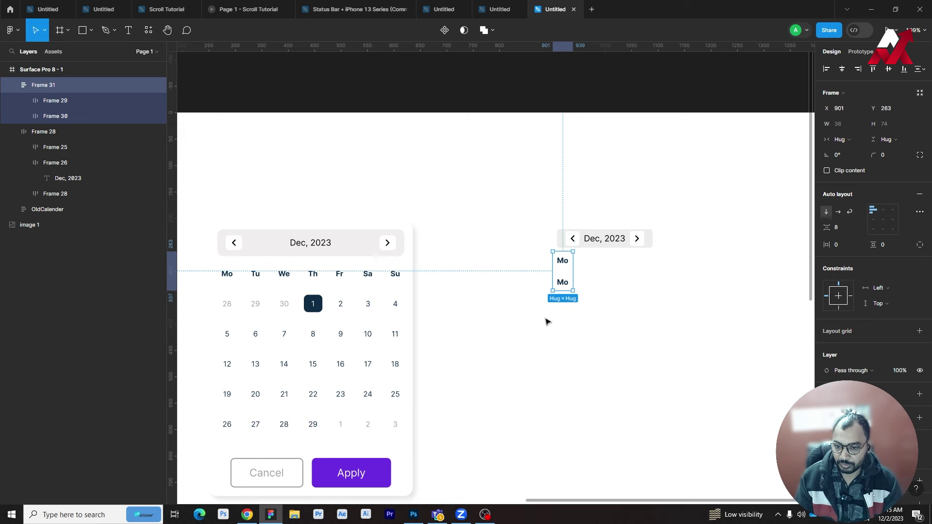
pyautogui.click(615, 289)
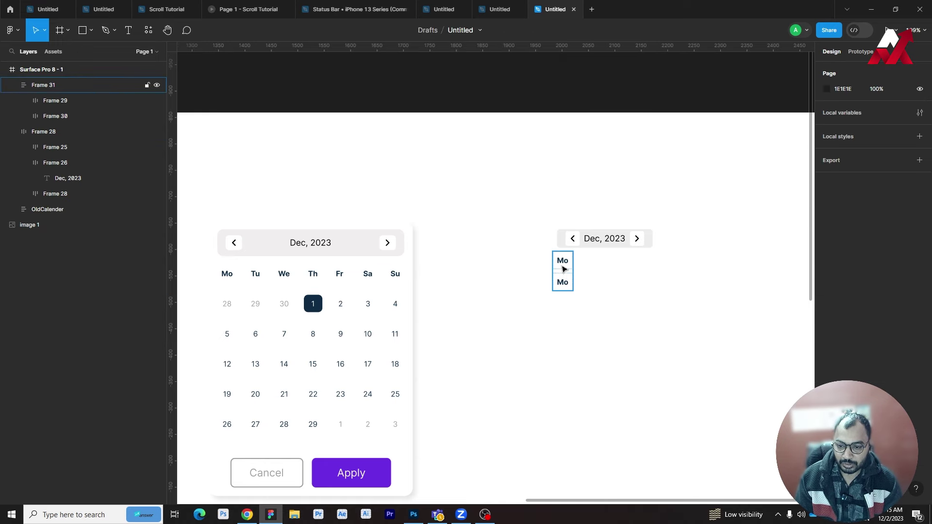
pyautogui.doubleClick(565, 283)
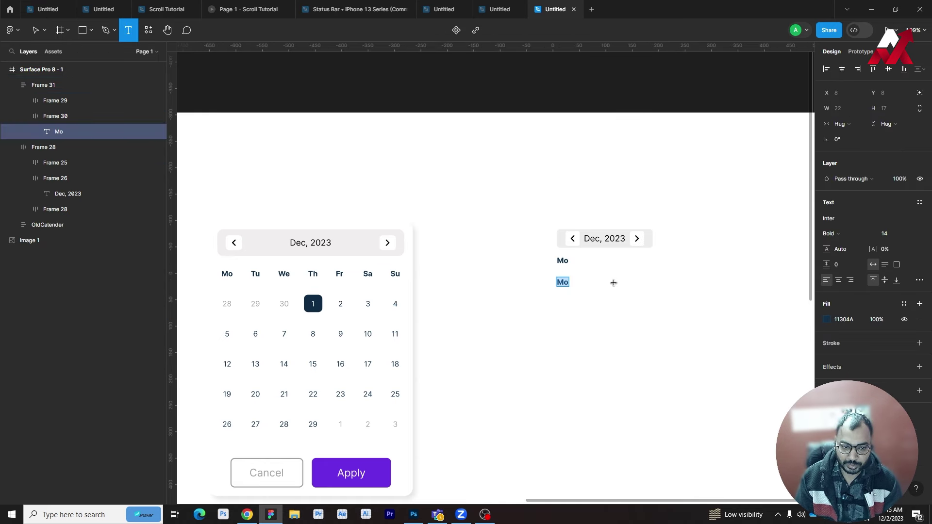
pyautogui.write('28')
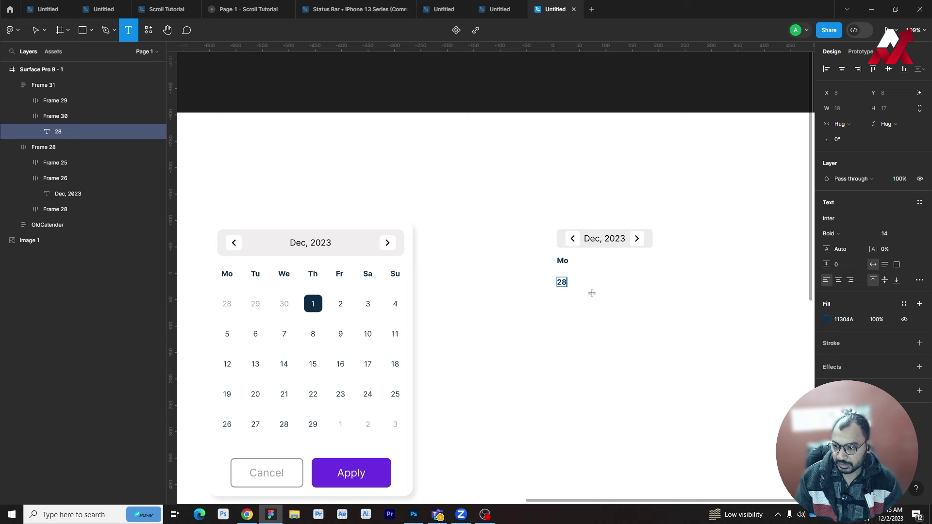
pyautogui.click(838, 281)
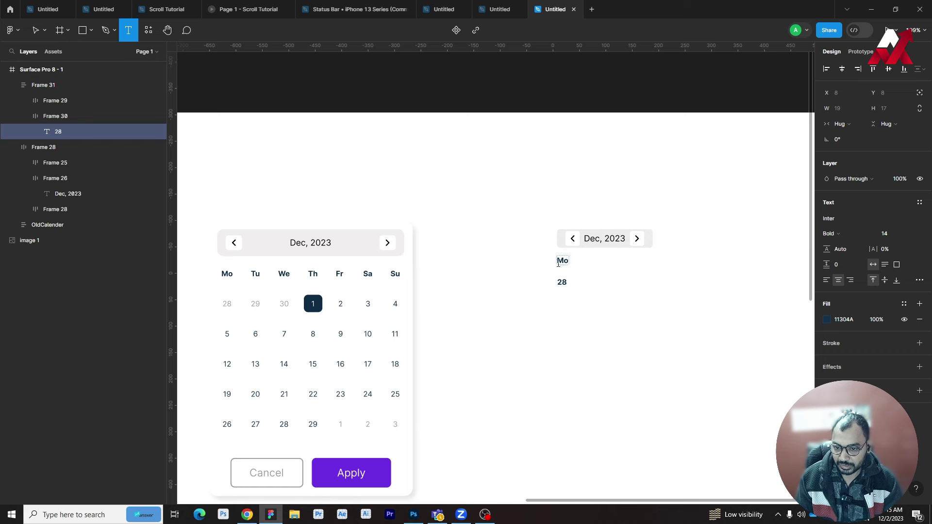
pyautogui.click(558, 264)
pyautogui.press('Escape')
# Step: Make the 28 text grey A1A1A3 with Regular weight
pyautogui.click(547, 312)
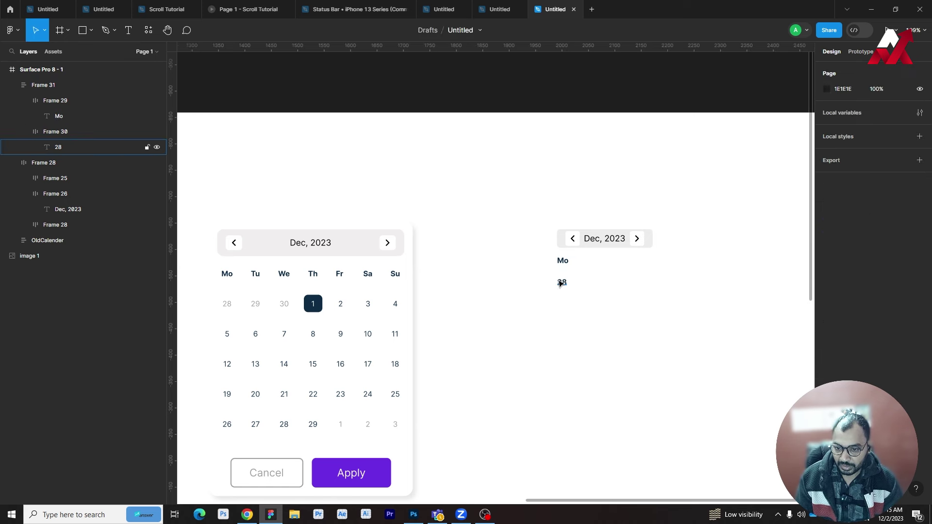
pyautogui.click(561, 282)
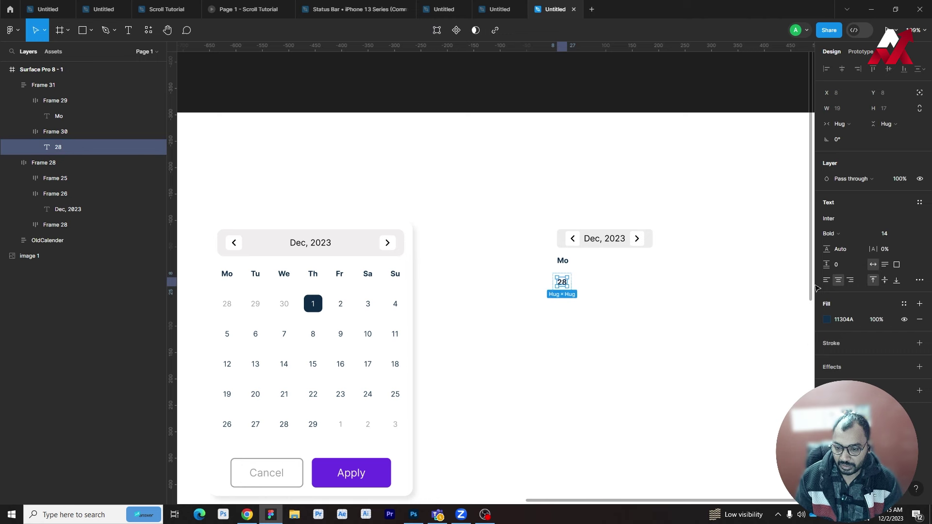
pyautogui.click(827, 321)
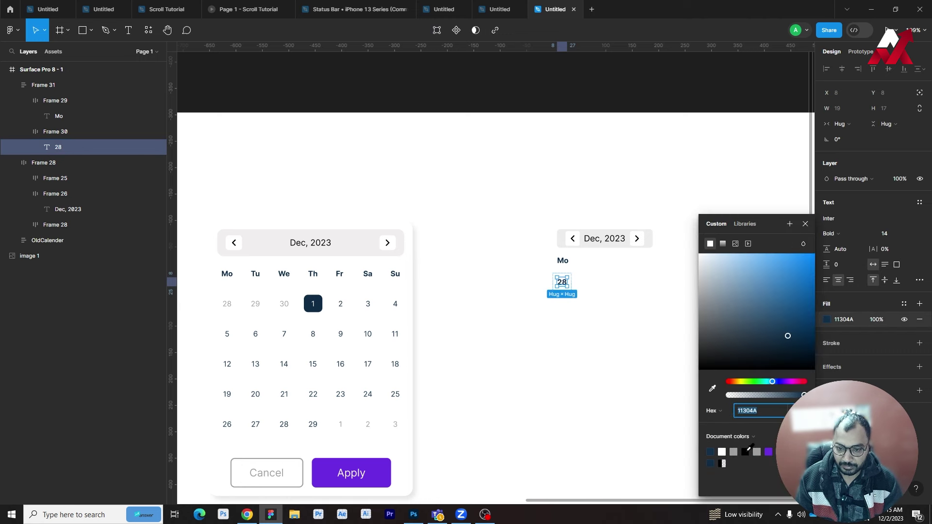
pyautogui.click(745, 450)
pyautogui.click(733, 452)
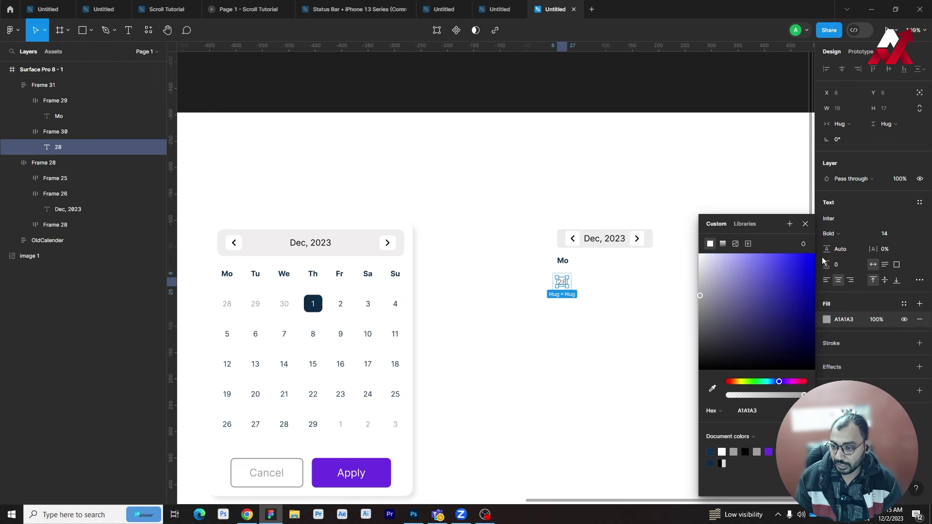
pyautogui.click(842, 236)
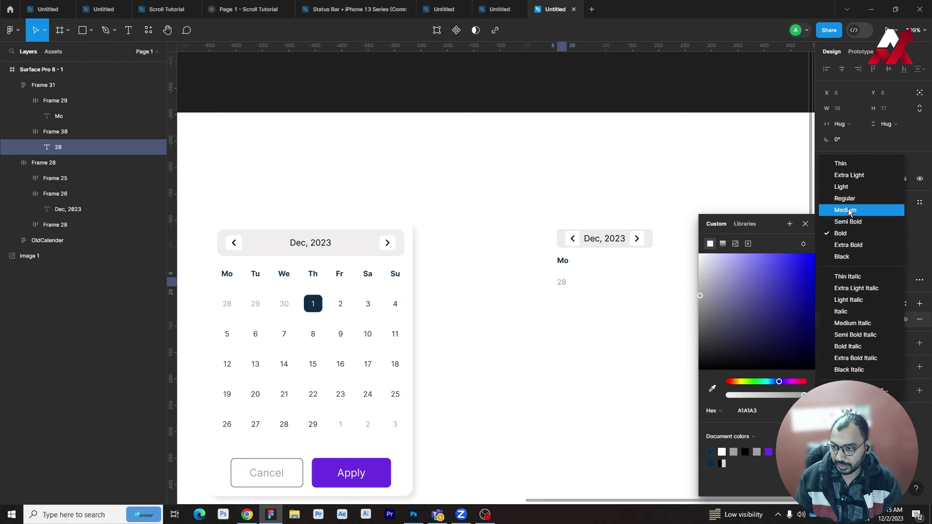
pyautogui.click(836, 198)
pyautogui.click(605, 297)
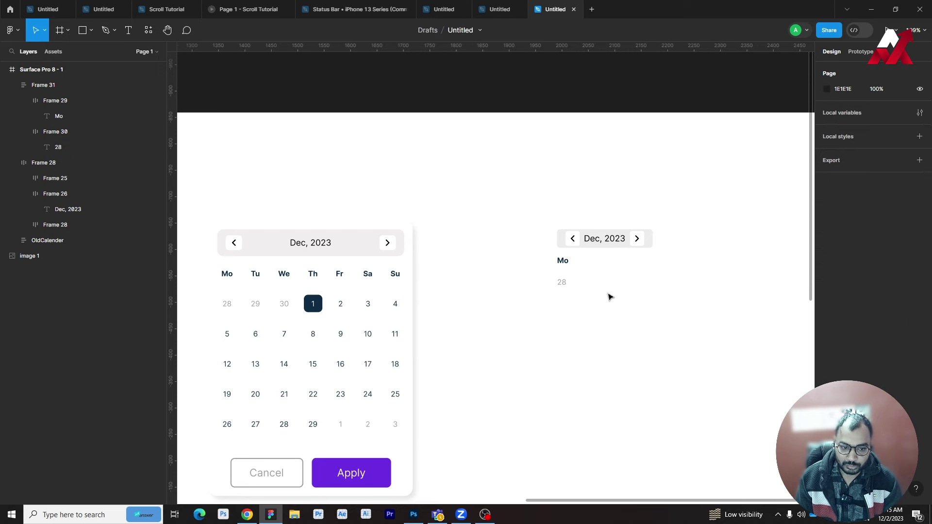
pyautogui.click(559, 281)
pyautogui.click(605, 289)
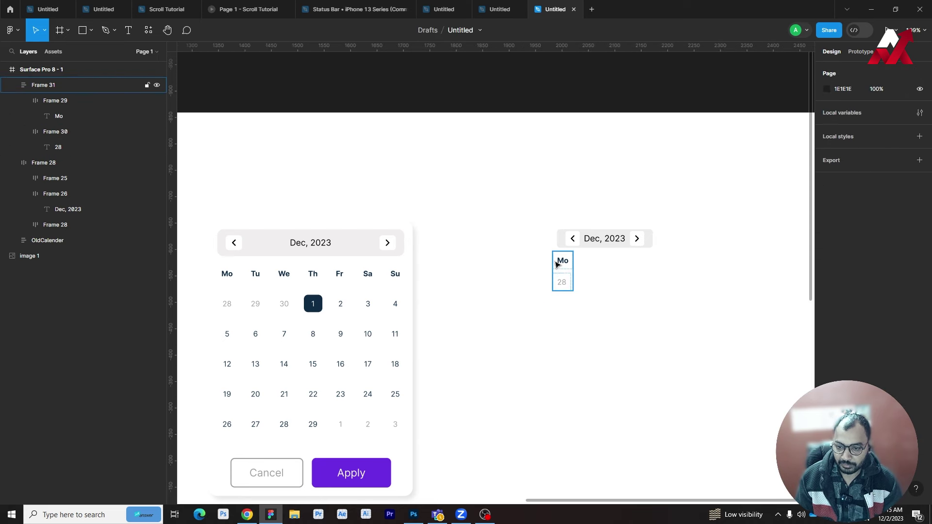
# Step: Set the 28 date cell's width to Fill container
pyautogui.keyDown('ctrl'); pyautogui.scroll(5, 578, 267); pyautogui.keyUp('ctrl')
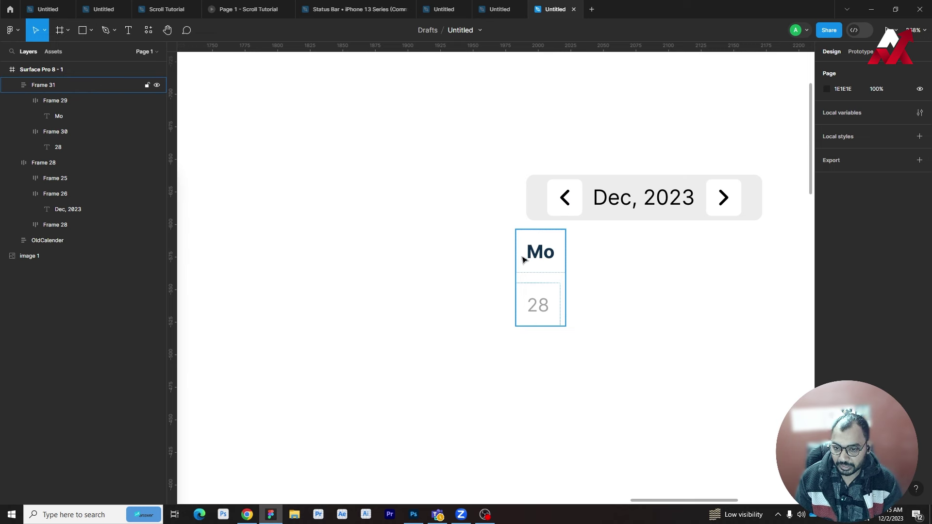
pyautogui.click(556, 301)
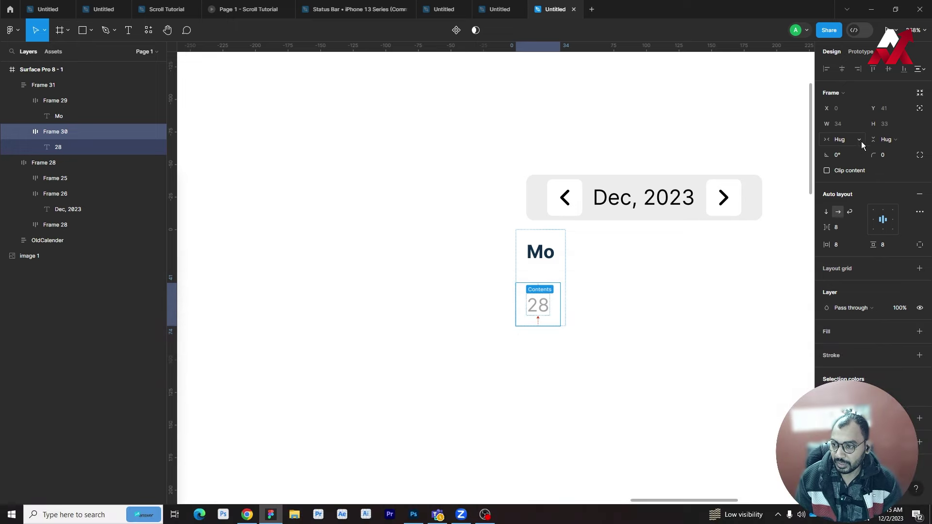
pyautogui.click(848, 141)
pyautogui.click(853, 150)
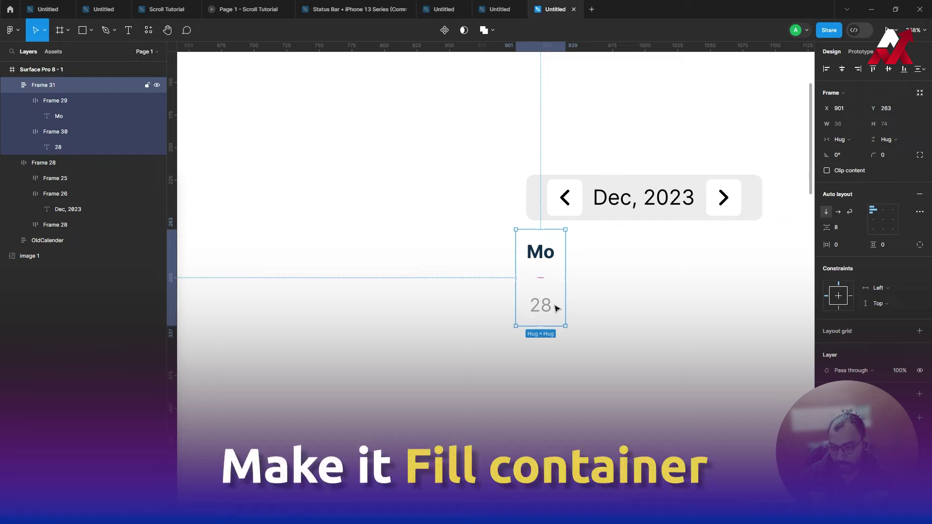
# Step: Duplicate the 28 cell several times, then undo the extra rows
pyautogui.hotkey('ctrl', 'd')
pyautogui.scroll(-5, 592, 329)
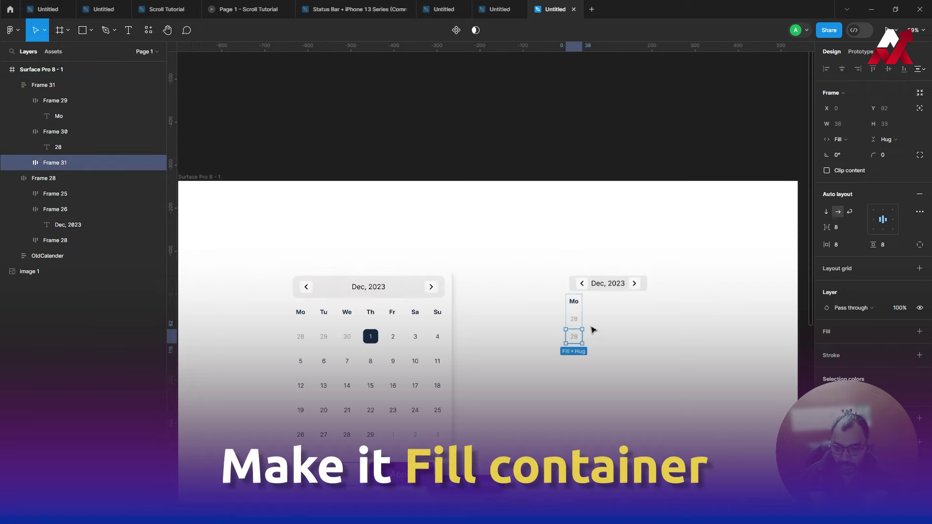
pyautogui.hotkey('ctrl', 'd')
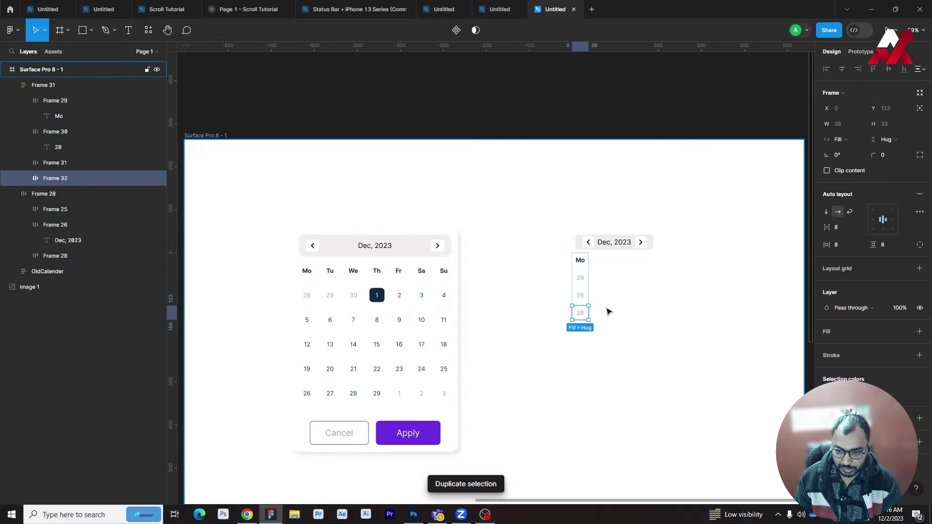
pyautogui.hotkey('ctrl', 'd')
pyautogui.hotkey('ctrl', 'd')
pyautogui.click(619, 394)
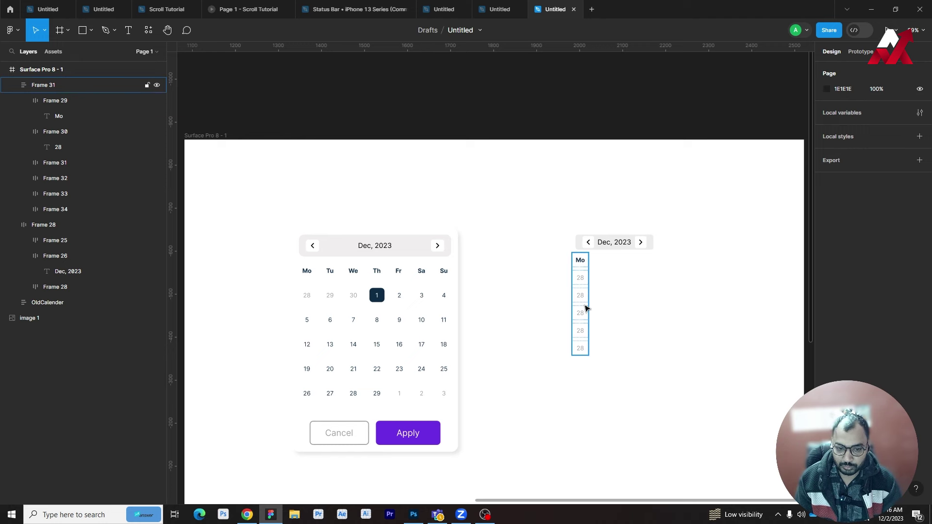
pyautogui.scroll(-1, 585, 303)
pyautogui.click(583, 298)
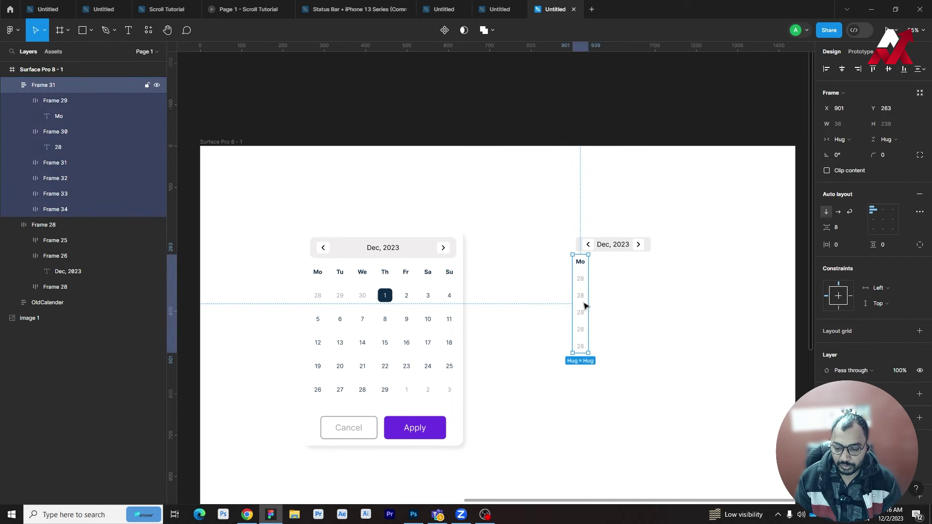
pyautogui.hotkey('ctrl', 'z')
pyautogui.hotkey('ctrl', 'z')
pyautogui.hotkey('ctrl', 'z')
pyautogui.hotkey('ctrl', 'z')
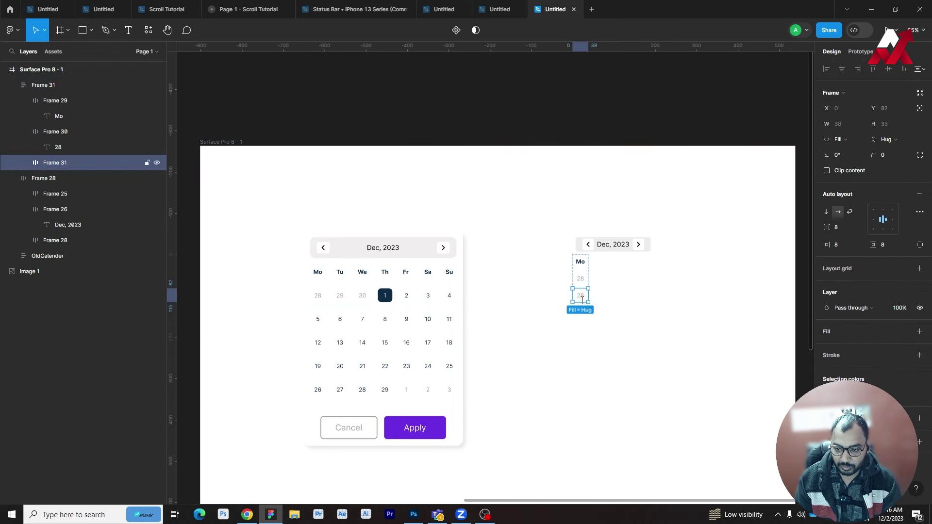
# Step: Add a black 5 date label in a cell and duplicate that cell
pyautogui.press('t')
pyautogui.click(581, 297)
pyautogui.write('5')
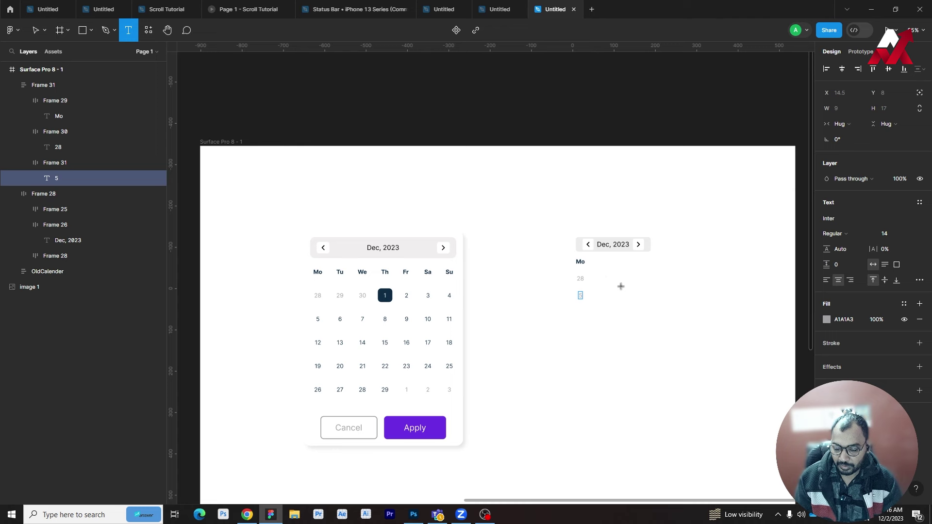
pyautogui.press('Escape')
pyautogui.press('Escape')
pyautogui.press('Escape')
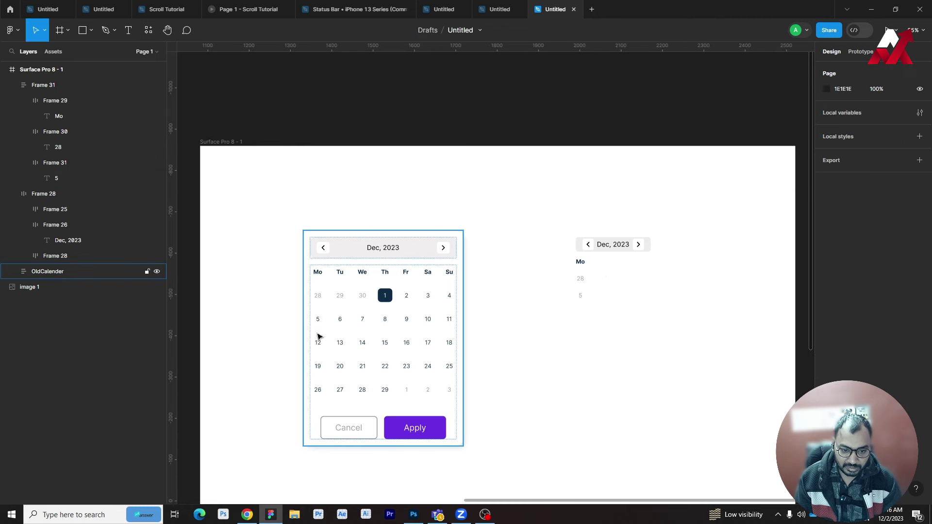
pyautogui.keyDown('ctrl'); pyautogui.click(581, 297); pyautogui.keyUp('ctrl')
pyautogui.click(826, 320)
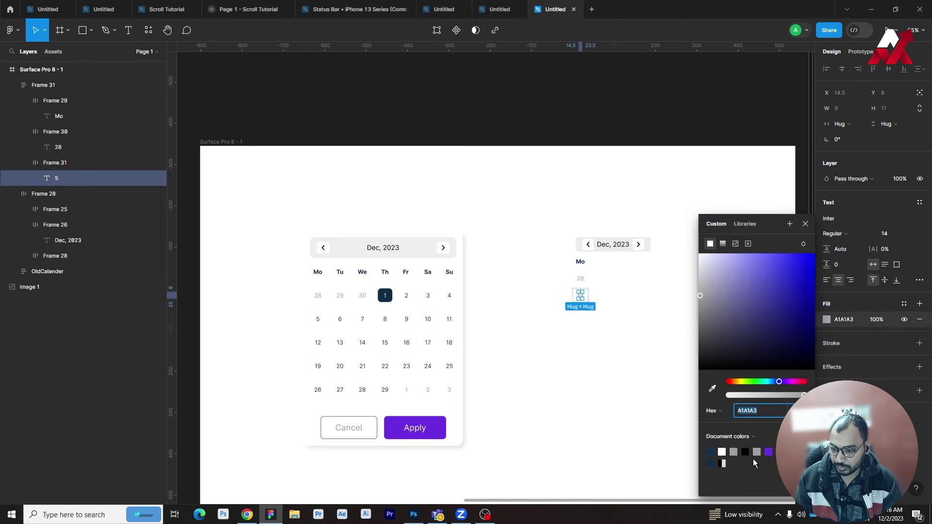
pyautogui.click(616, 324)
pyautogui.doubleClick(589, 301)
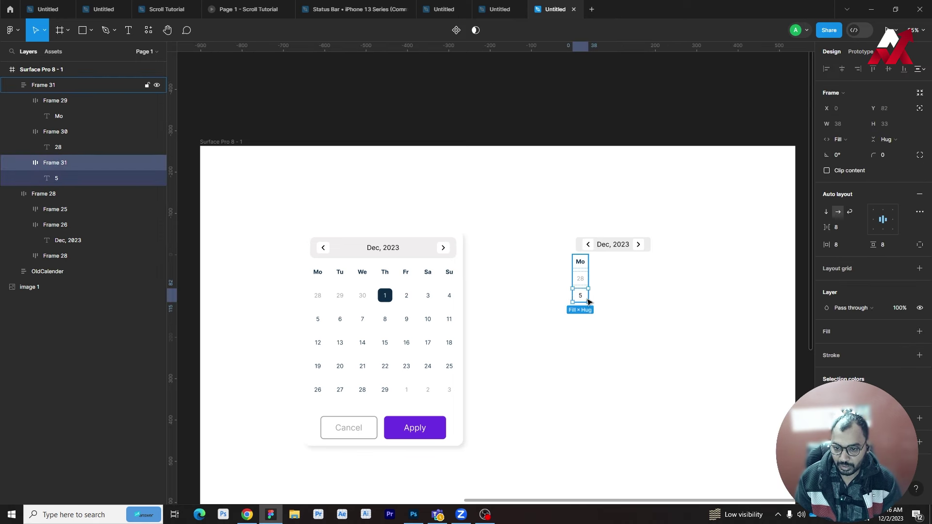
pyautogui.hotkey('ctrl', 'd')
pyautogui.hotkey('ctrl', 'd')
pyautogui.hotkey('ctrl', 'd')
# Step: Retype the Mo column's repeated 5 dates as 12, 19 and 26
pyautogui.click(620, 349)
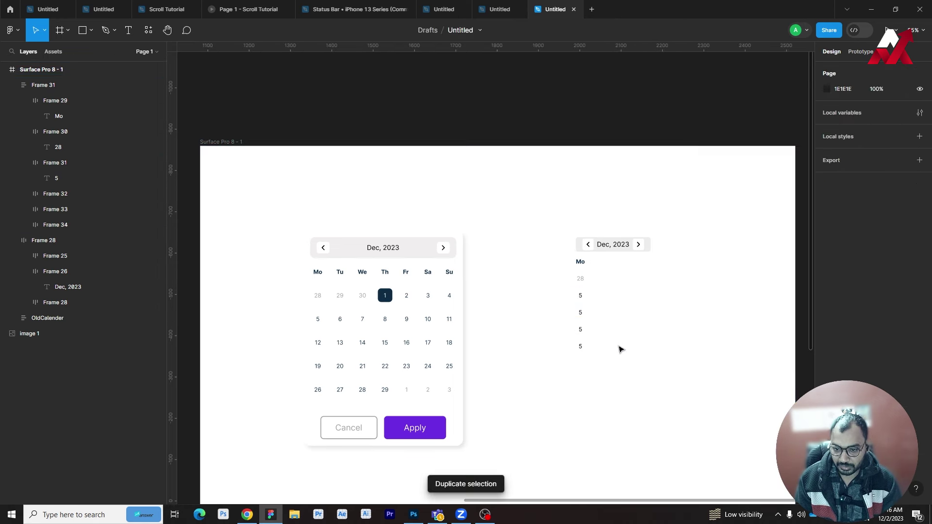
pyautogui.press('t')
pyautogui.doubleClick(581, 312)
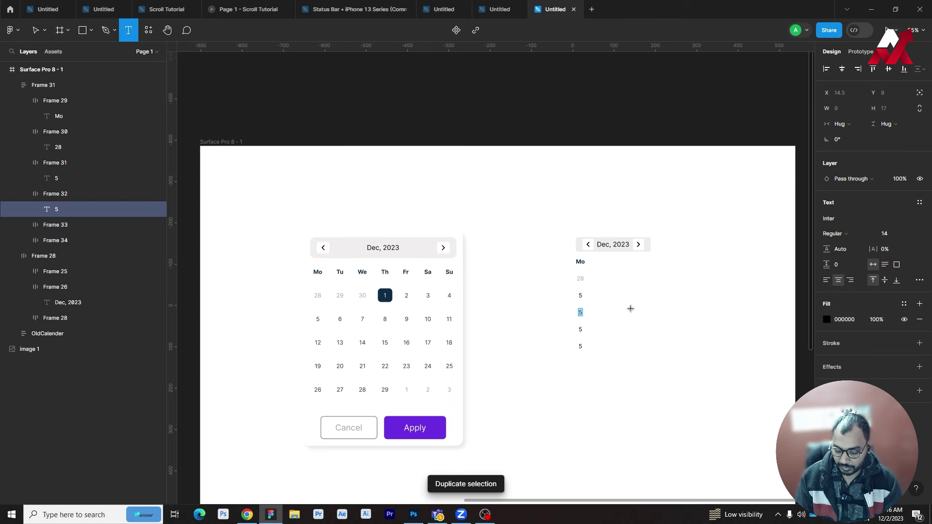
pyautogui.write('12')
pyautogui.doubleClick(580, 329)
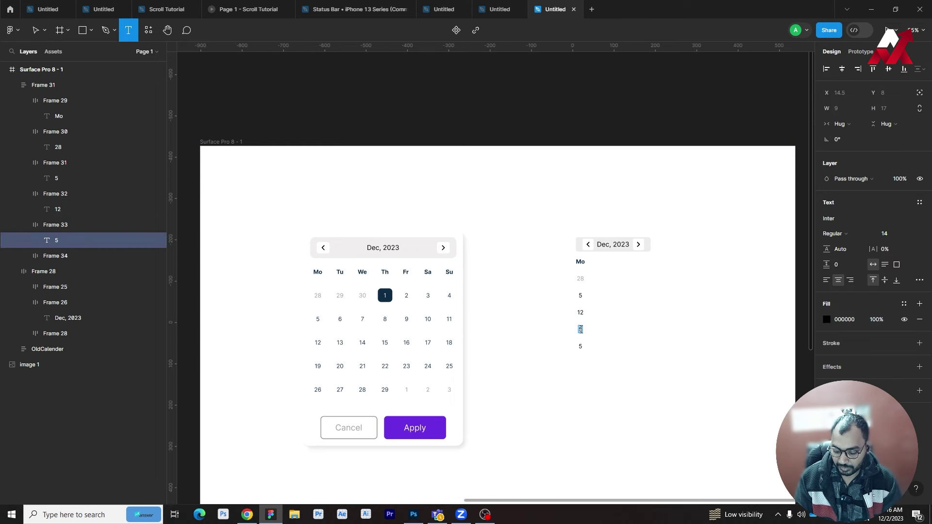
pyautogui.write('19')
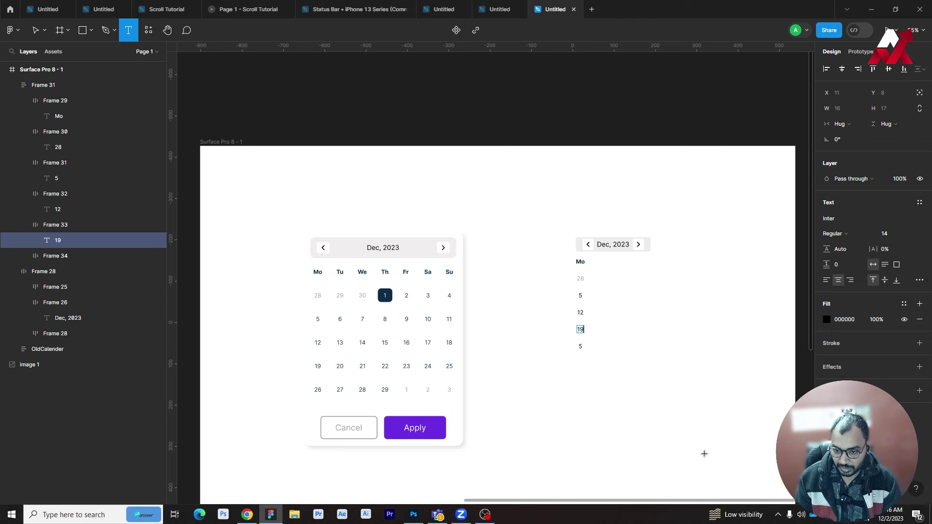
pyautogui.doubleClick(581, 347)
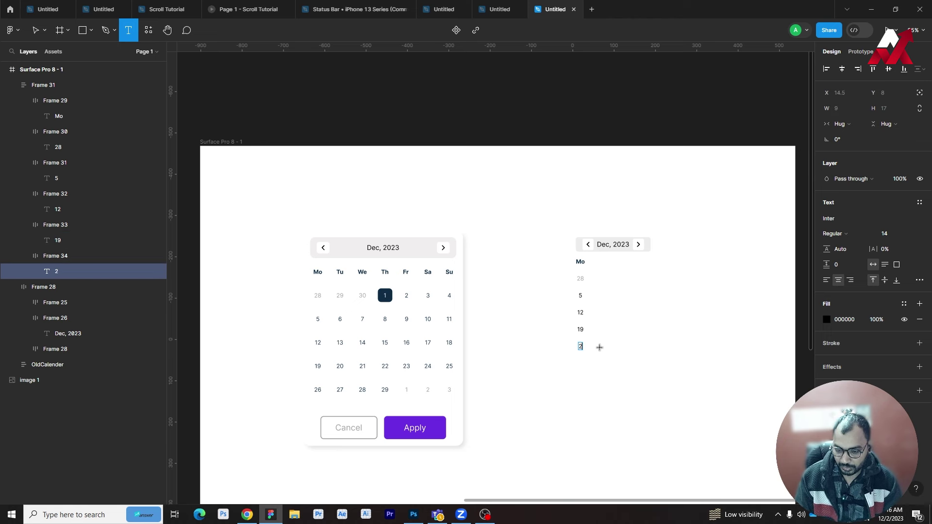
pyautogui.write('26')
pyautogui.click(693, 335)
pyautogui.press('Escape')
# Step: Duplicate the Mo column beside itself, then wrap both columns in auto layout
pyautogui.click(589, 266)
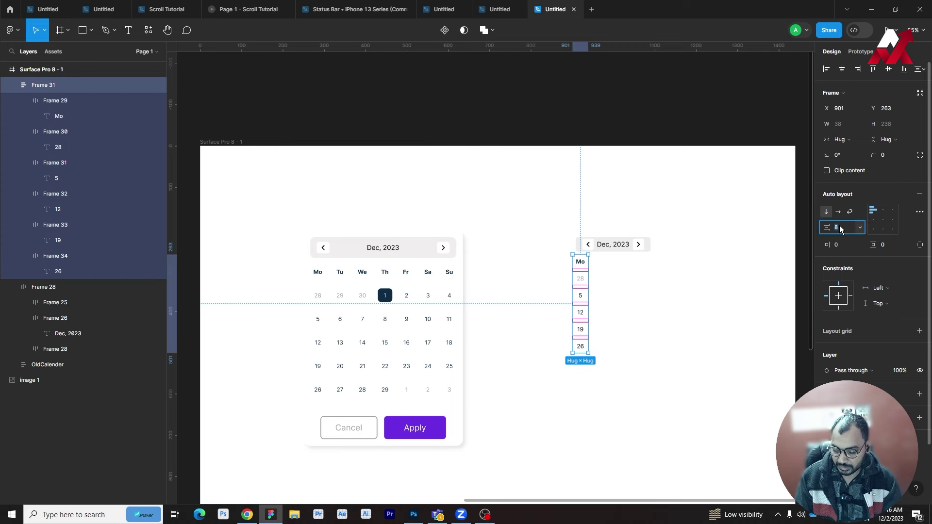
pyautogui.click(619, 281)
pyautogui.hscroll(2, 639, 340)
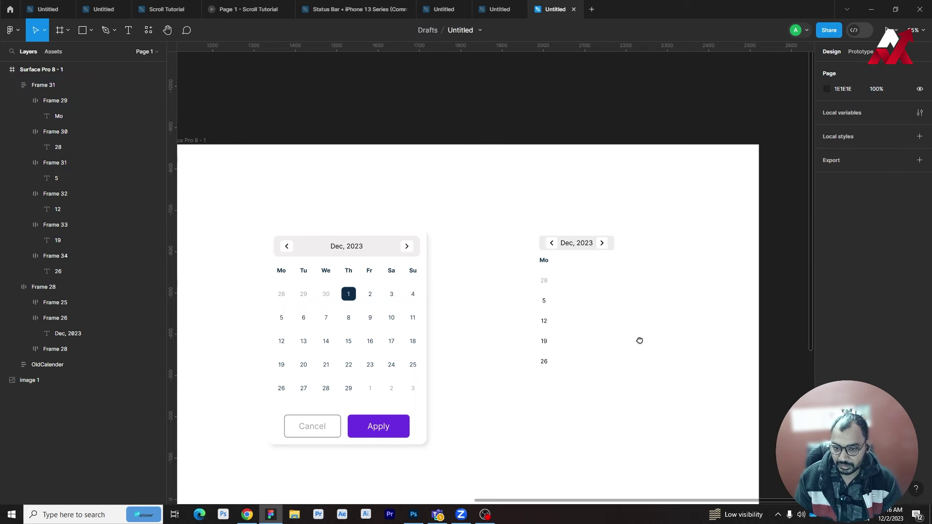
pyautogui.hscroll(1, 639, 340)
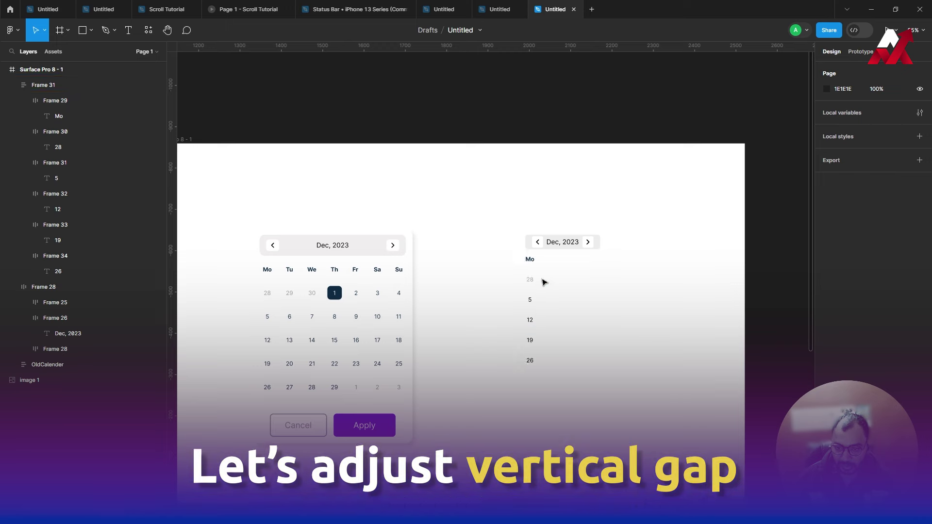
pyautogui.click(537, 283)
pyautogui.moveTo(534, 285); pyautogui.dragTo(551, 285)
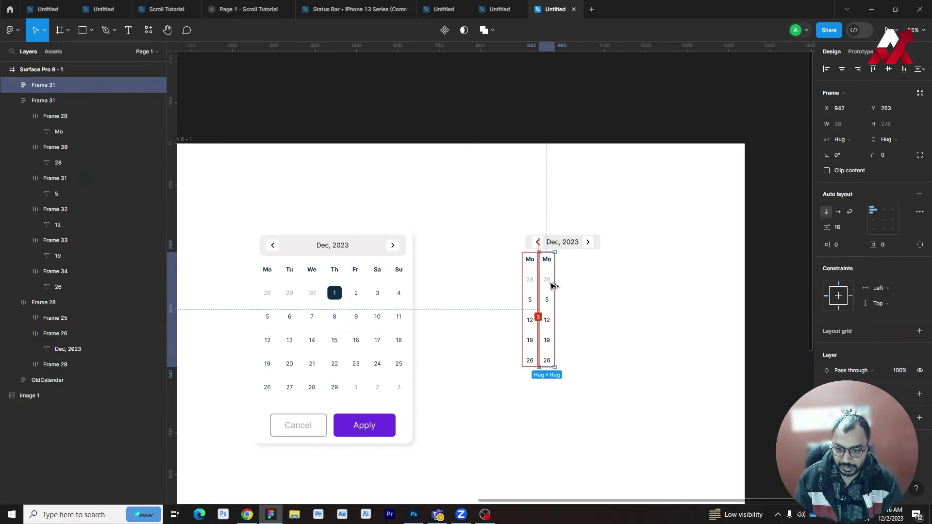
pyautogui.hotkey('shift', 'Right')
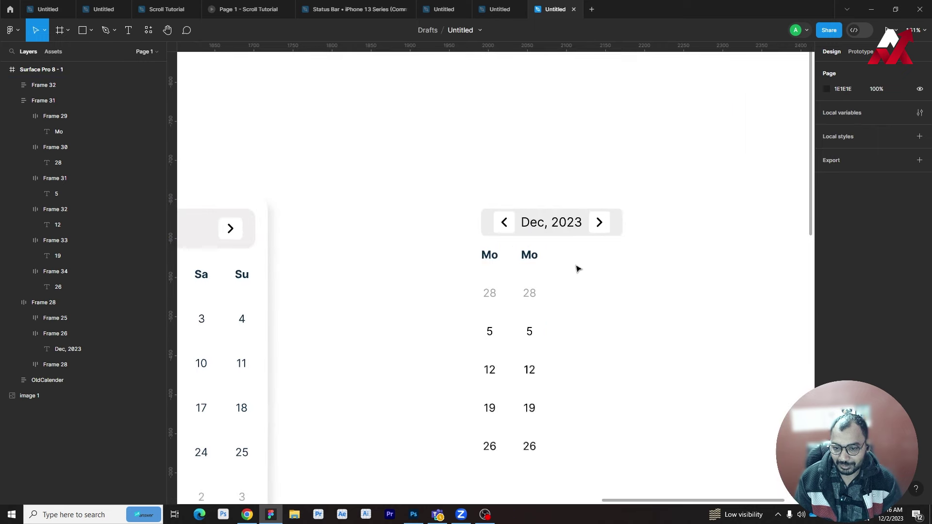
pyautogui.keyDown('ctrl'); pyautogui.scroll(5, 575, 266); pyautogui.keyUp('ctrl')
pyautogui.keyDown('shift'); pyautogui.click(490, 297); pyautogui.keyUp('shift')
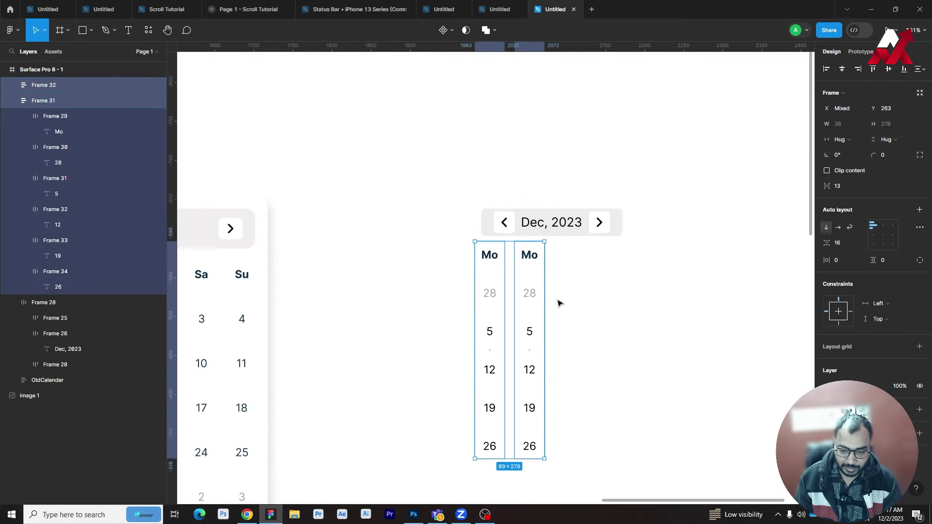
pyautogui.hotkey('shift', 'a')
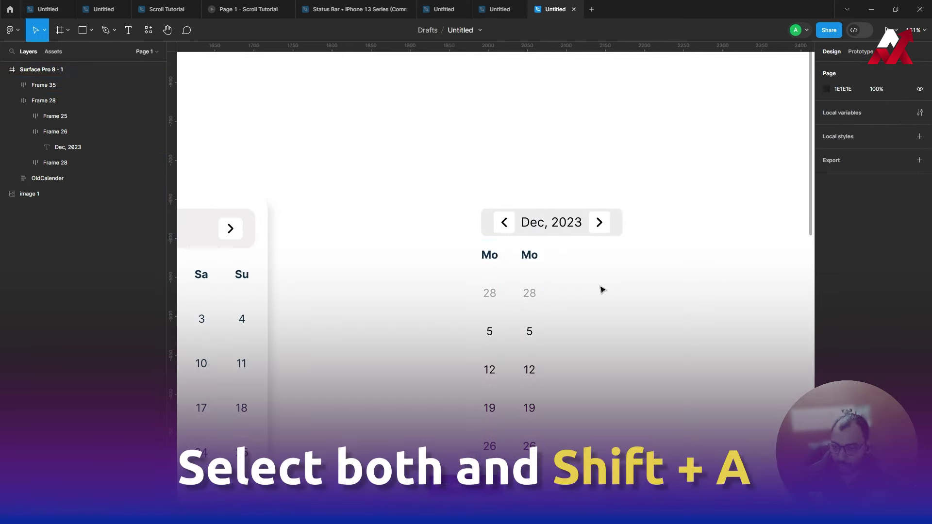
# Step: Set the gap between the two date columns to 12
pyautogui.click(542, 307)
pyautogui.click(844, 228)
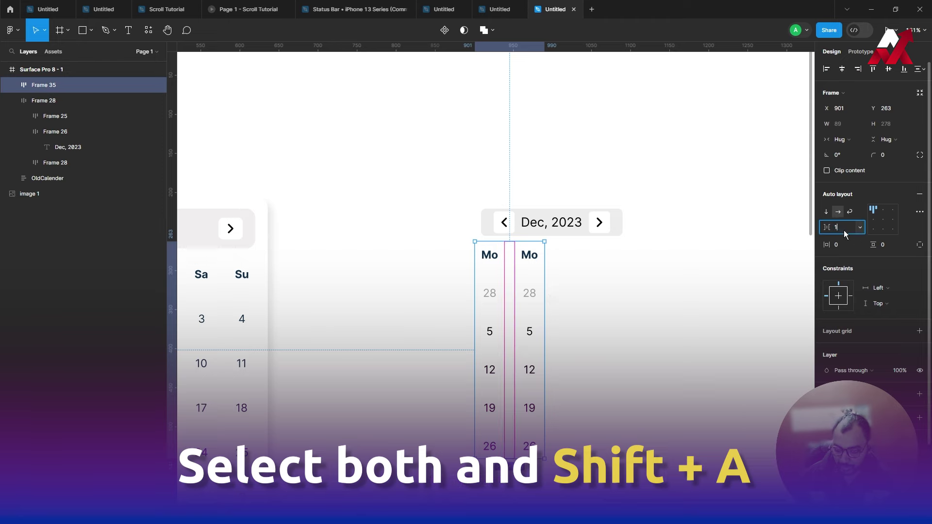
pyautogui.write('2')
pyautogui.press('Return')
pyautogui.click(644, 306)
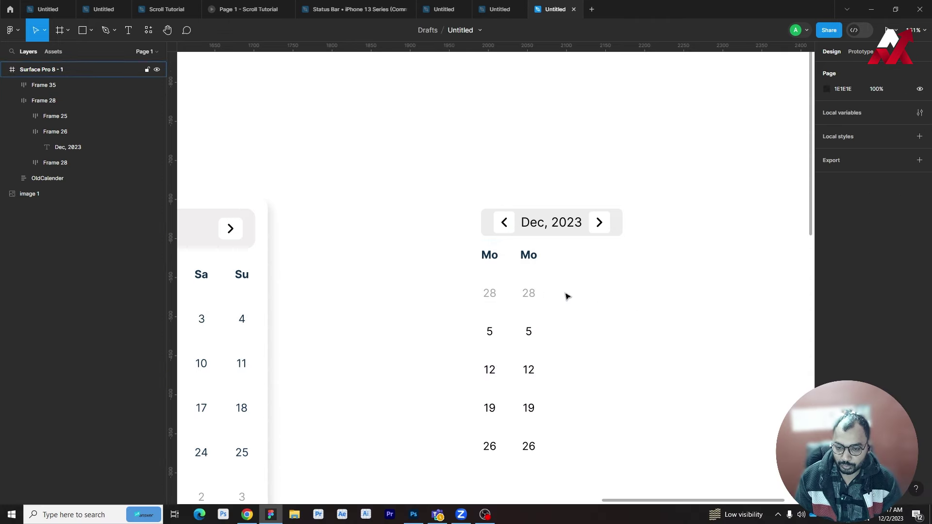
pyautogui.scroll(-1, 567, 297)
# Step: Duplicate the Mo column with Ctrl+D until the grid holds seven columns
pyautogui.doubleClick(544, 291)
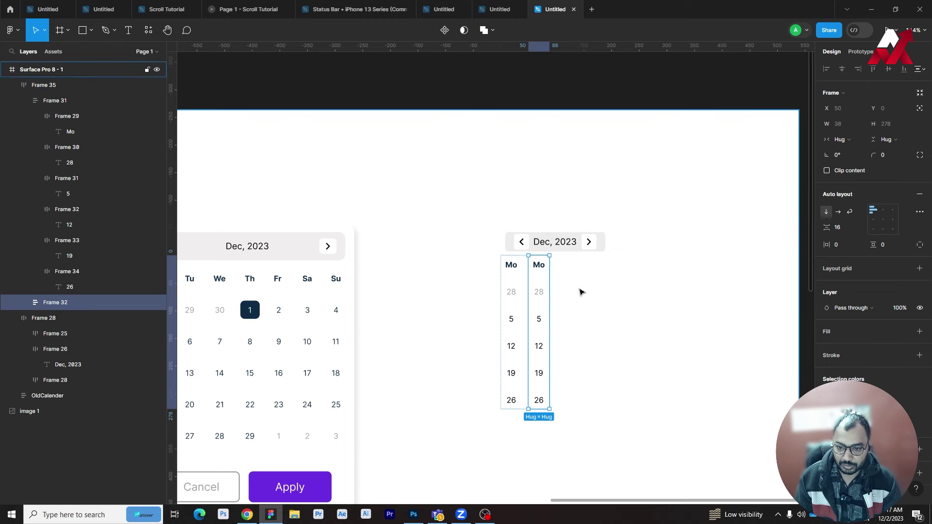
pyautogui.hotkey('ctrl', 'd')
pyautogui.hotkey('ctrl', 'd')
pyautogui.hotkey('ctrl', 'd')
pyautogui.hotkey('ctrl', 'd')
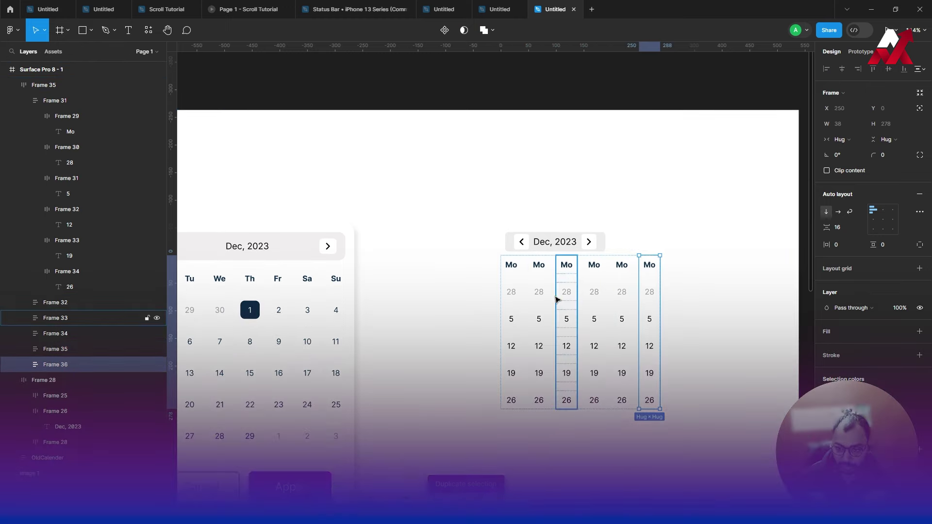
pyautogui.moveTo(425, 333); pyautogui.dragTo(525, 319)
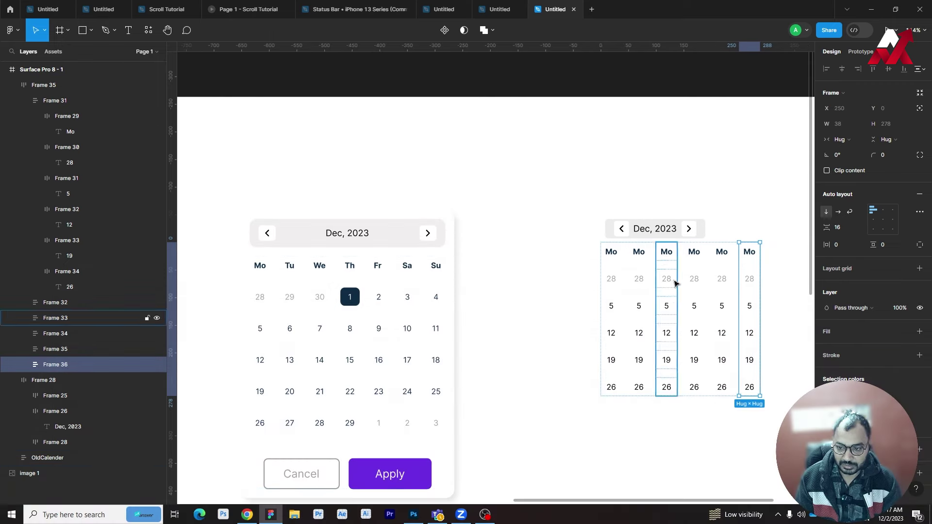
pyautogui.click(555, 298)
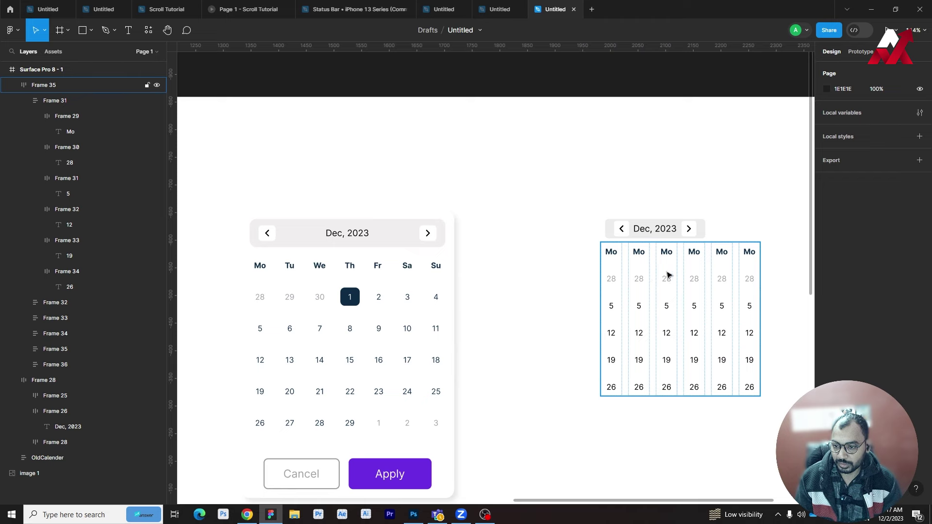
pyautogui.doubleClick(750, 277)
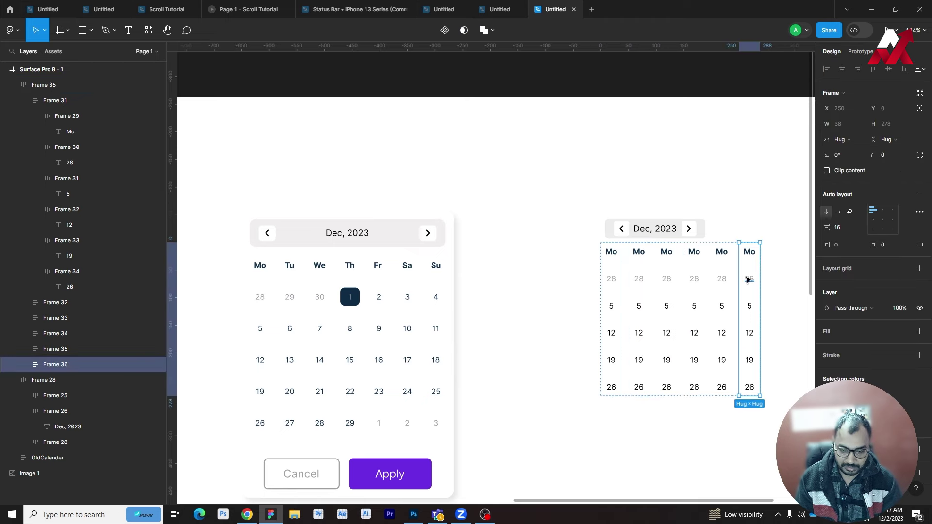
pyautogui.hotkey('ctrl', 'd')
pyautogui.click(741, 236)
pyautogui.hscroll(5, 741, 237)
pyautogui.scroll(-2, 740, 237)
pyautogui.click(560, 227)
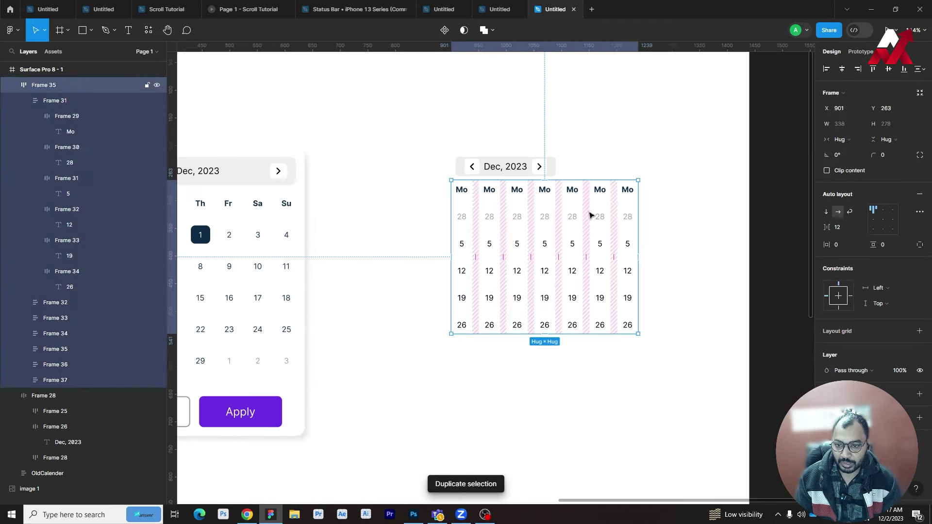
pyautogui.hscroll(1, 594, 214)
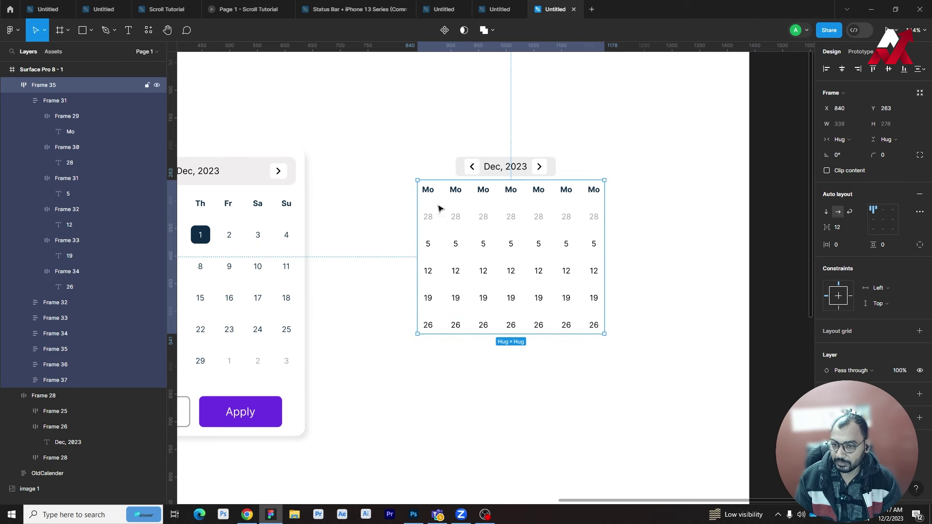
pyautogui.click(593, 167)
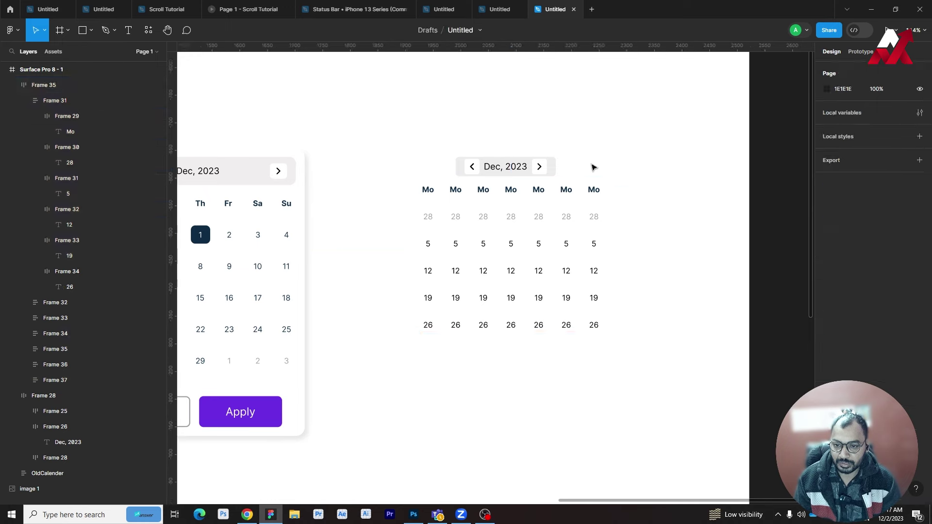
# Step: Stack the Dec, 2023 header and date grid in a vertical auto-layout frame
pyautogui.click(509, 256)
pyautogui.click(427, 256)
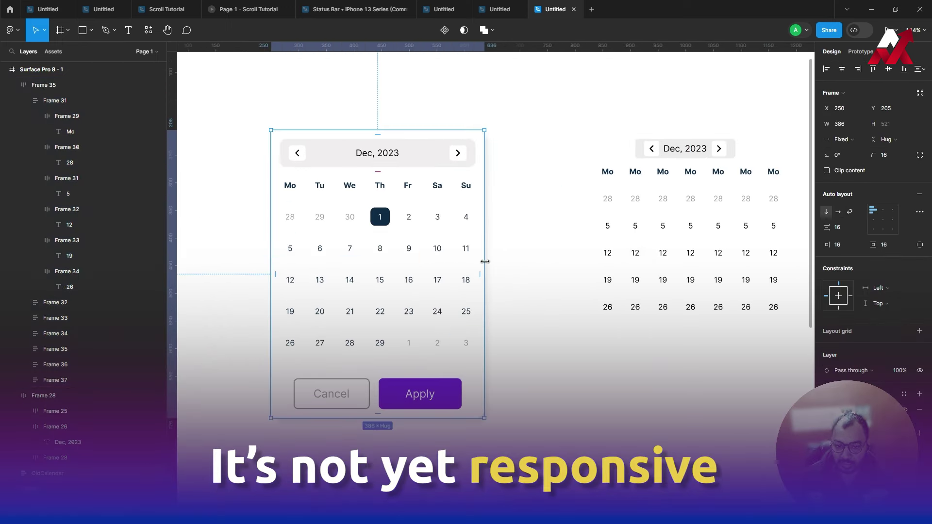
pyautogui.moveTo(484, 261); pyautogui.dragTo(323, 263)
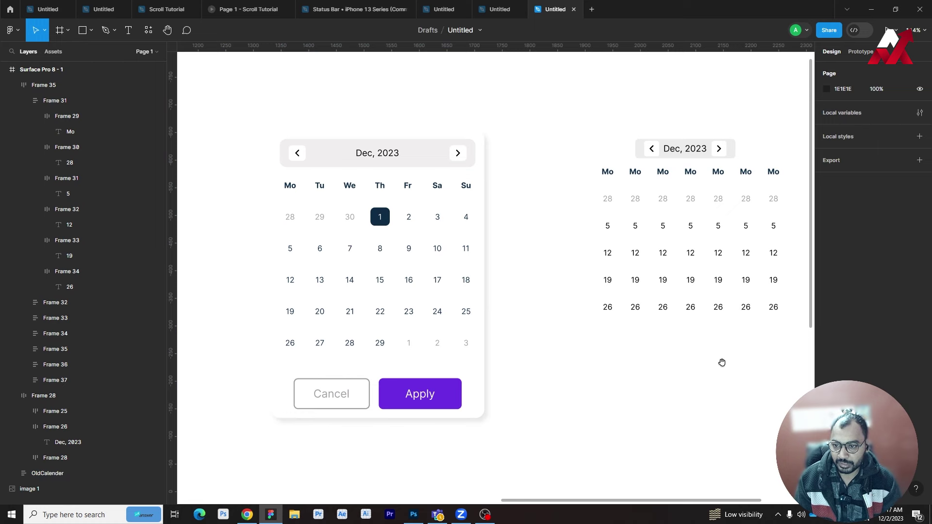
pyautogui.moveTo(722, 363); pyautogui.dragTo(548, 362)
pyautogui.click(545, 270)
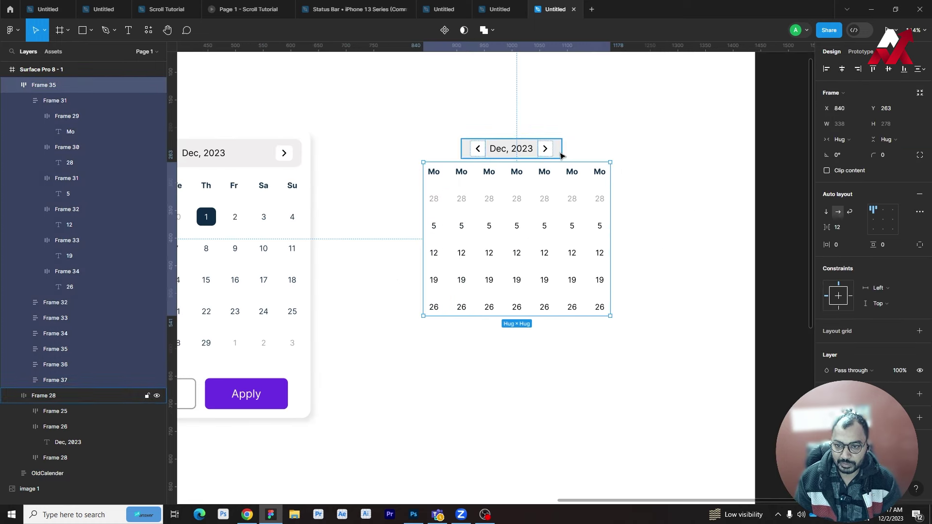
pyautogui.keyDown('shift'); pyautogui.click(558, 153); pyautogui.keyUp('shift')
pyautogui.hotkey('shift', 'a')
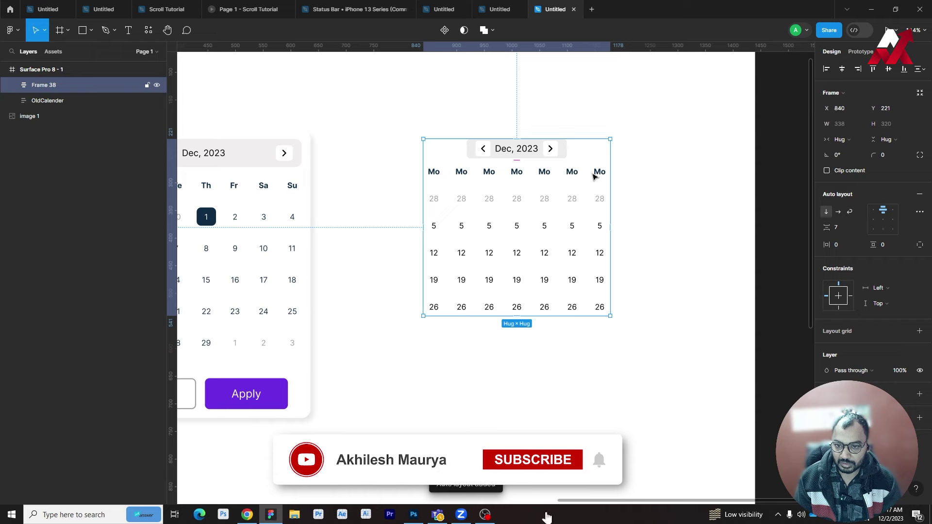
# Step: Set the month header's vertical padding to 8
pyautogui.click(526, 127)
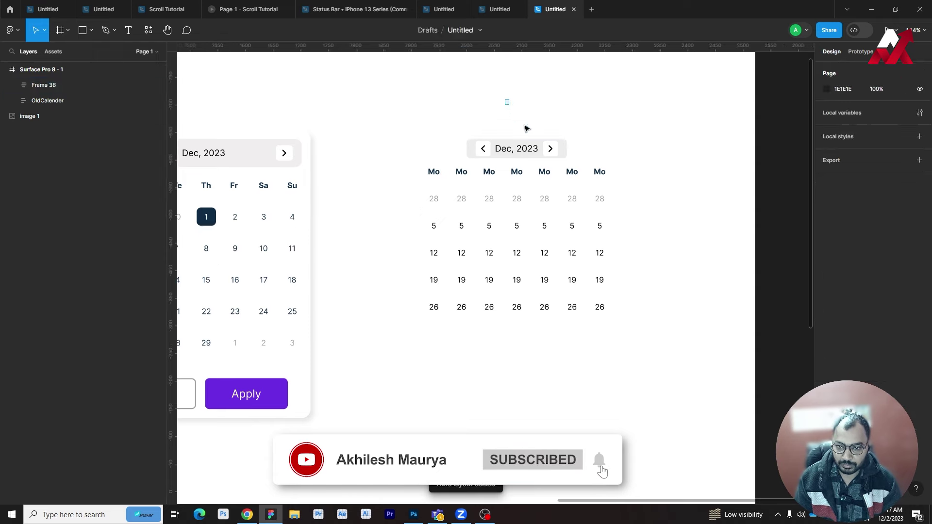
pyautogui.click(570, 202)
pyautogui.doubleClick(544, 153)
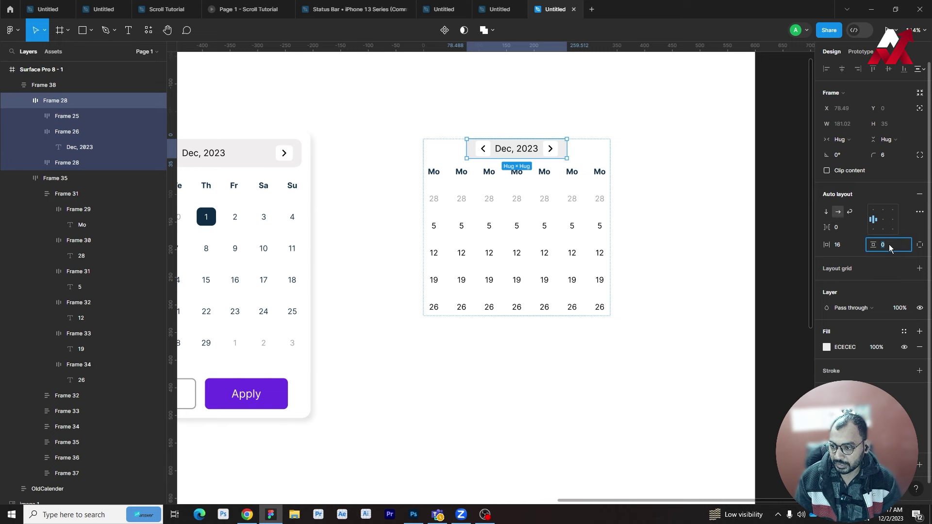
pyautogui.write('4')
pyautogui.press('Return')
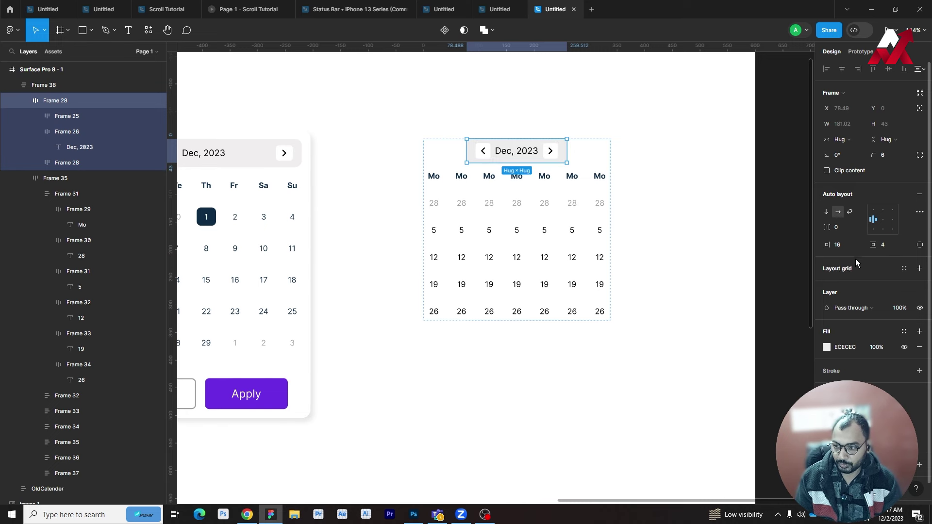
pyautogui.write('8')
pyautogui.press('Return')
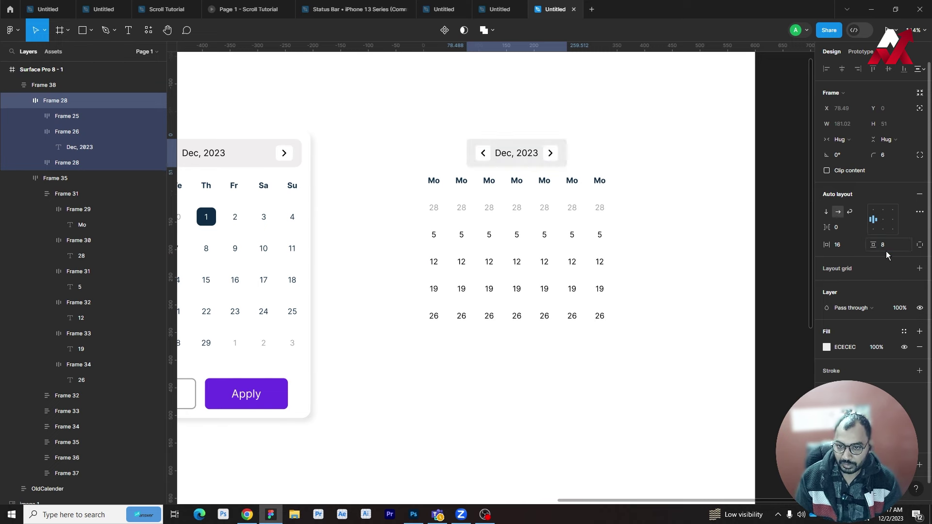
pyautogui.click(652, 244)
pyautogui.moveTo(652, 244); pyautogui.dragTo(759, 243)
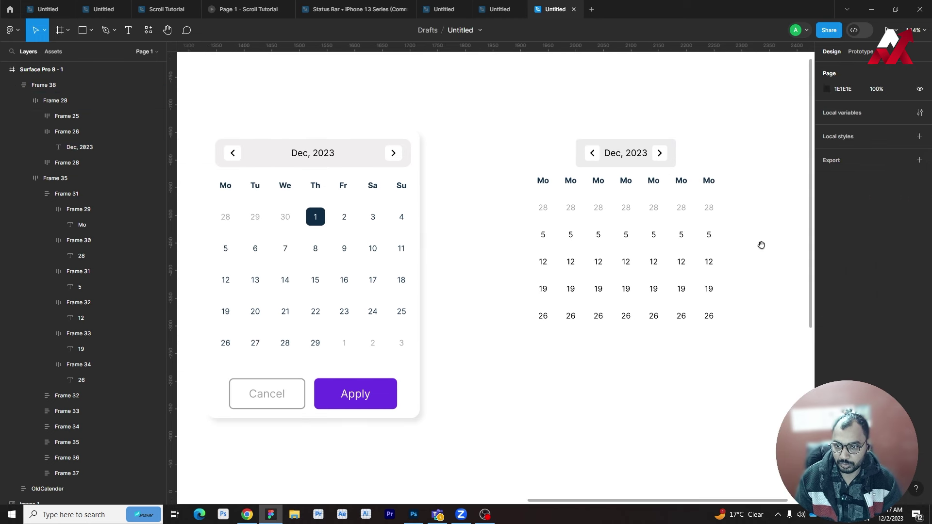
# Step: Set the right calendar's month header width to fill the calendar
pyautogui.click(646, 160)
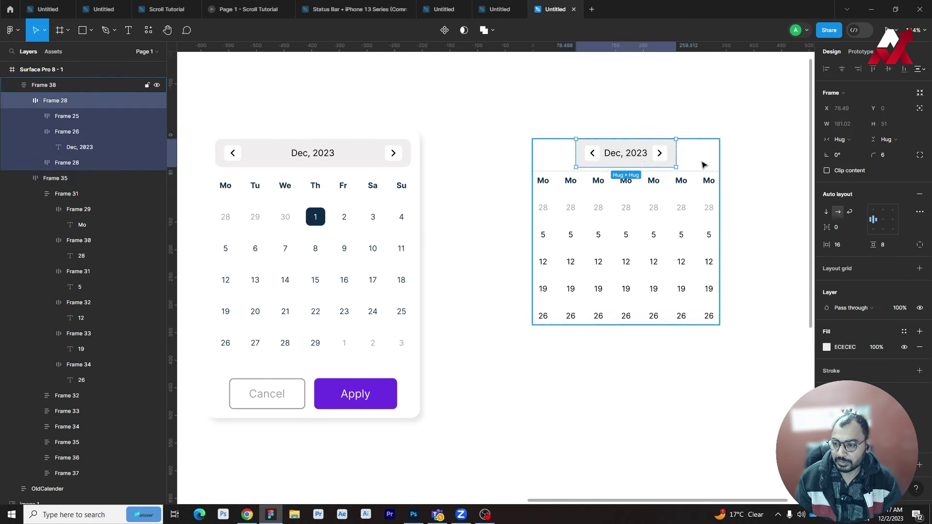
pyautogui.click(829, 140)
pyautogui.click(854, 150)
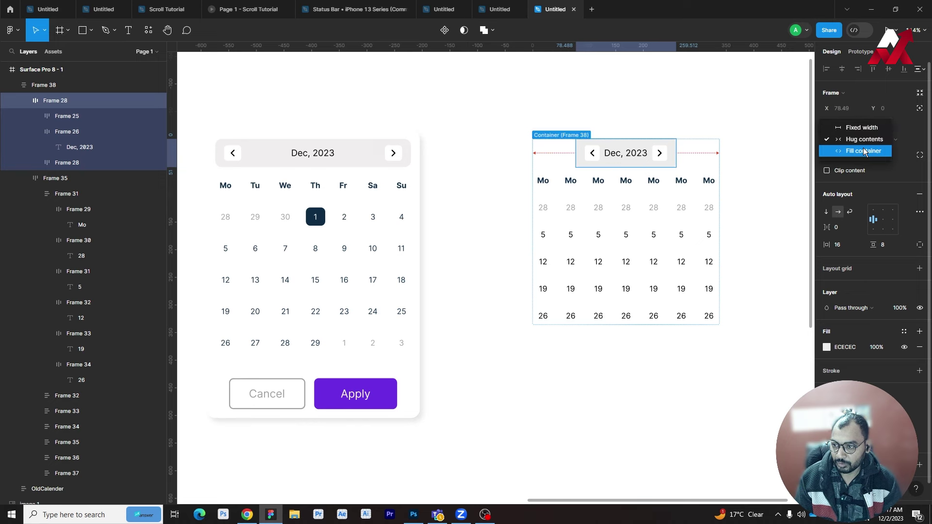
pyautogui.click(653, 107)
# Step: Set the month header's item spacing to auto so its items spread apart
pyautogui.moveTo(654, 119); pyautogui.dragTo(535, 130)
pyautogui.click(534, 166)
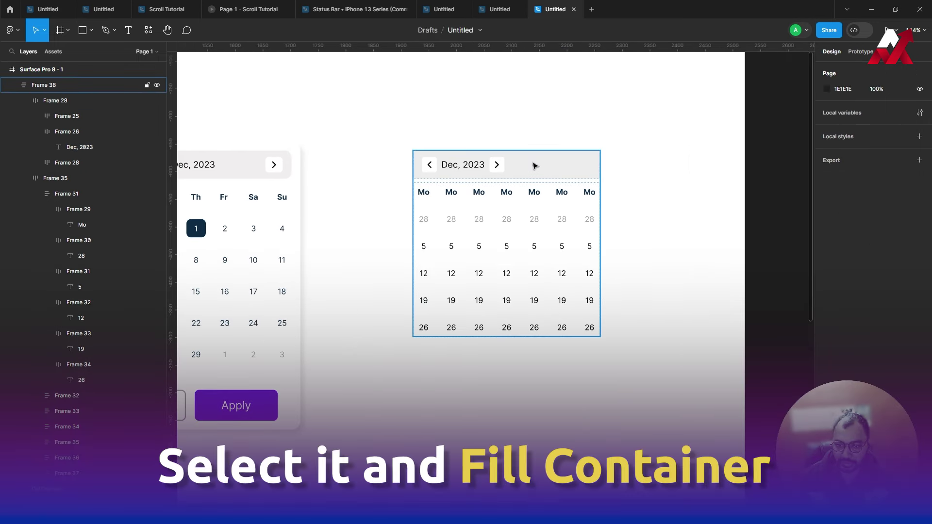
pyautogui.click(581, 170)
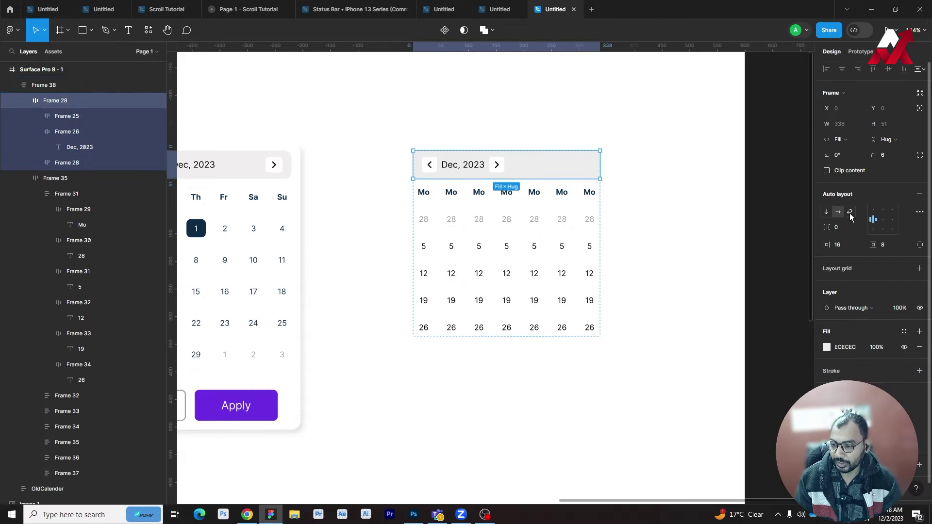
pyautogui.click(862, 229)
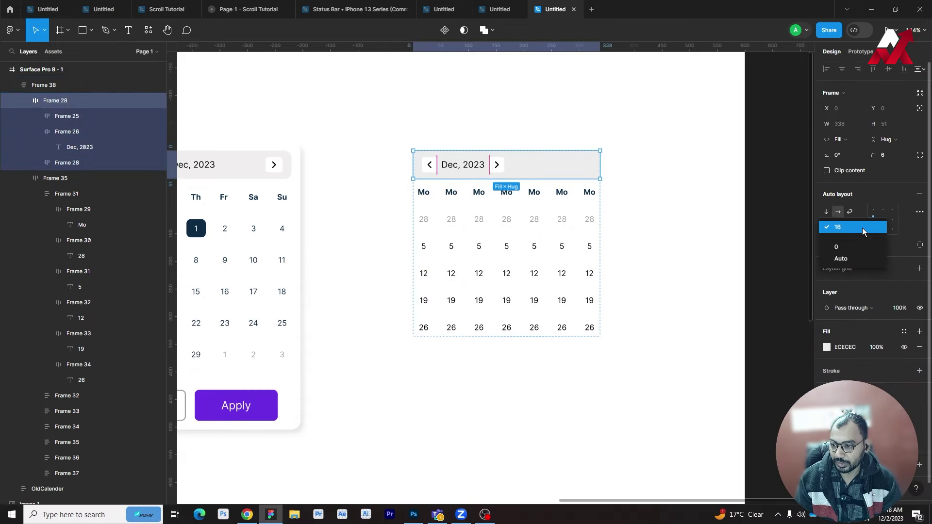
pyautogui.click(859, 253)
pyautogui.click(649, 240)
# Step: Widen the month header to the grid's full width and select the calendar
pyautogui.hscroll(-3, 670, 219)
pyautogui.click(679, 184)
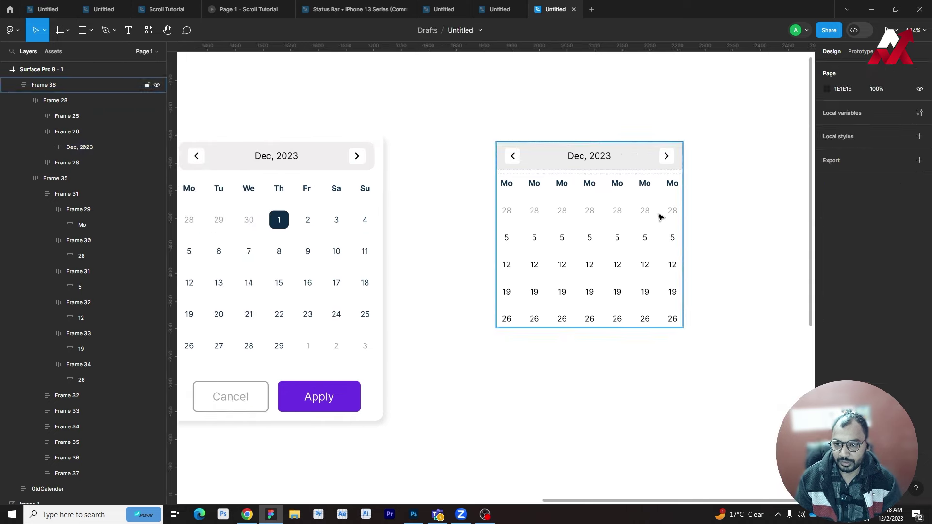
pyautogui.click(624, 157)
pyautogui.moveTo(683, 156); pyautogui.dragTo(676, 164)
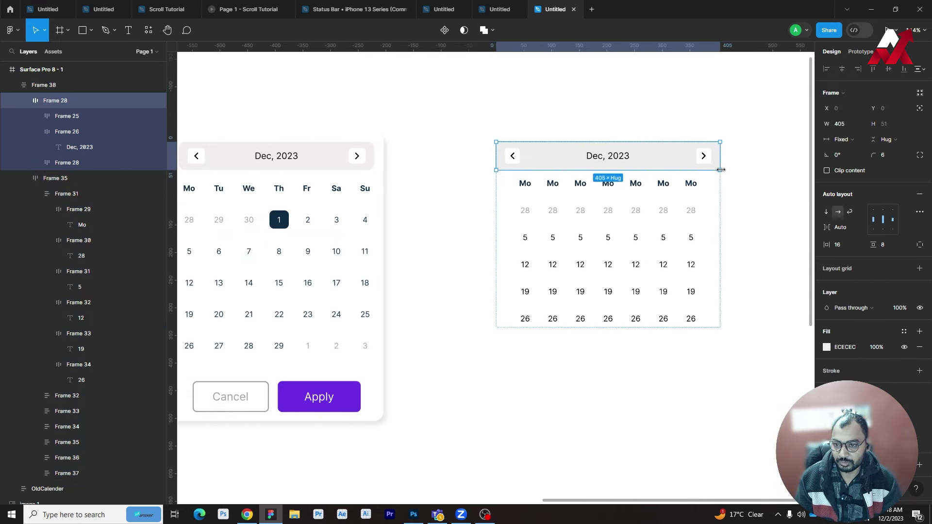
pyautogui.moveTo(676, 164); pyautogui.dragTo(683, 165)
pyautogui.click(621, 134)
pyautogui.hscroll(3, 583, 194)
pyautogui.click(578, 178)
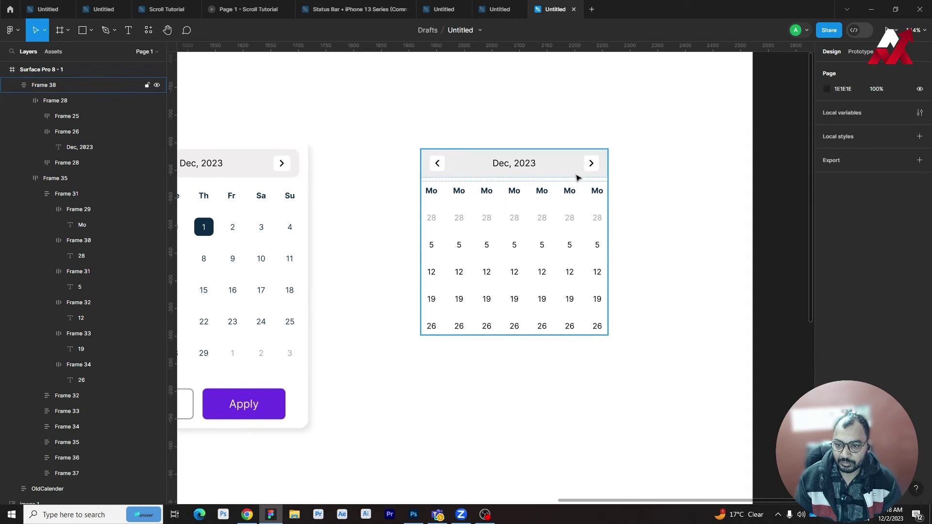
pyautogui.click(645, 148)
pyautogui.click(558, 175)
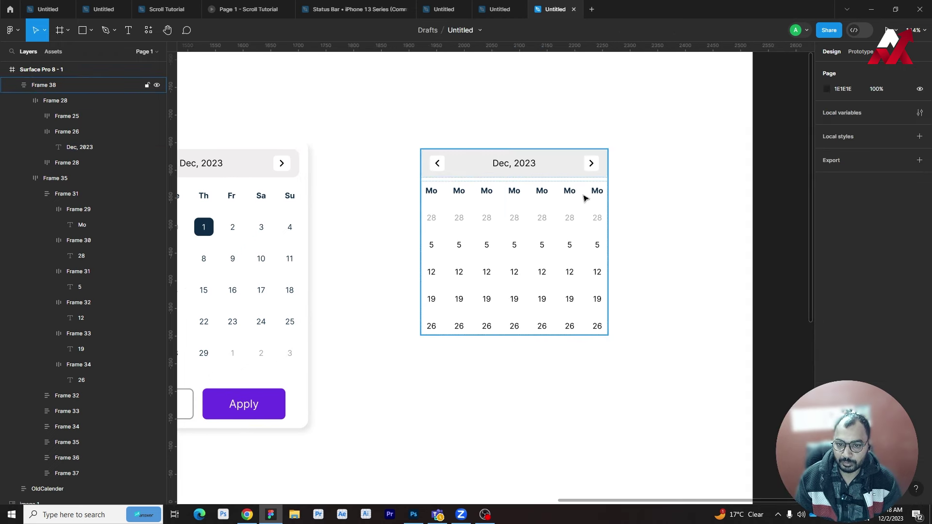
pyautogui.click(520, 210)
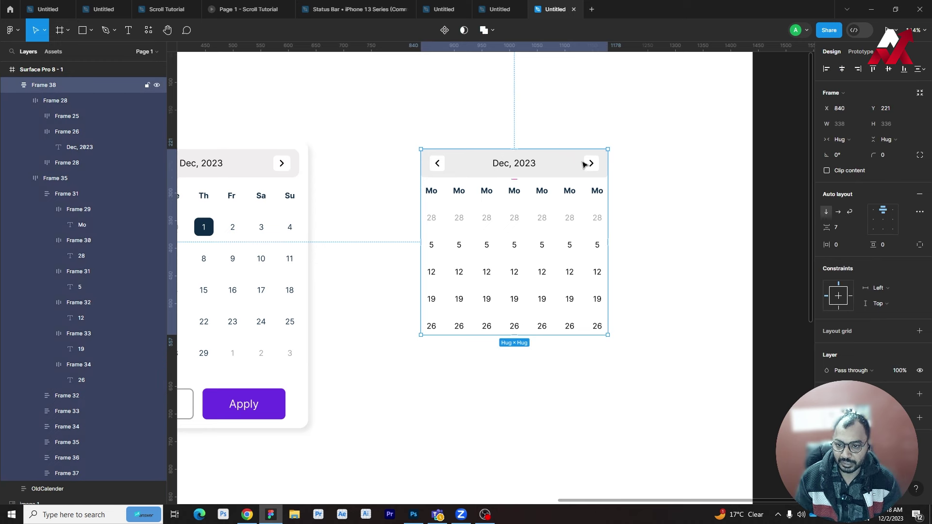
# Step: Move the date grid out of the calendar and place it beneath the month header
pyautogui.click(597, 220)
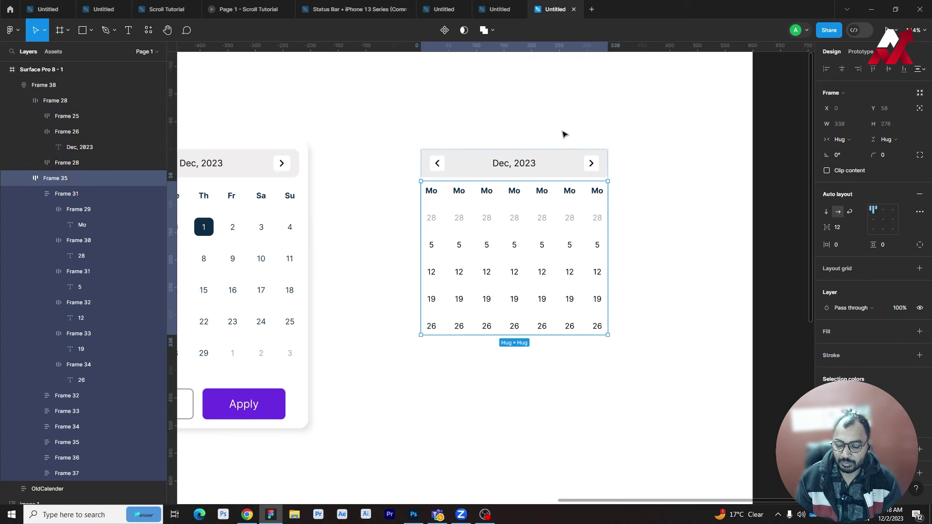
pyautogui.moveTo(570, 219); pyautogui.dragTo(579, 305)
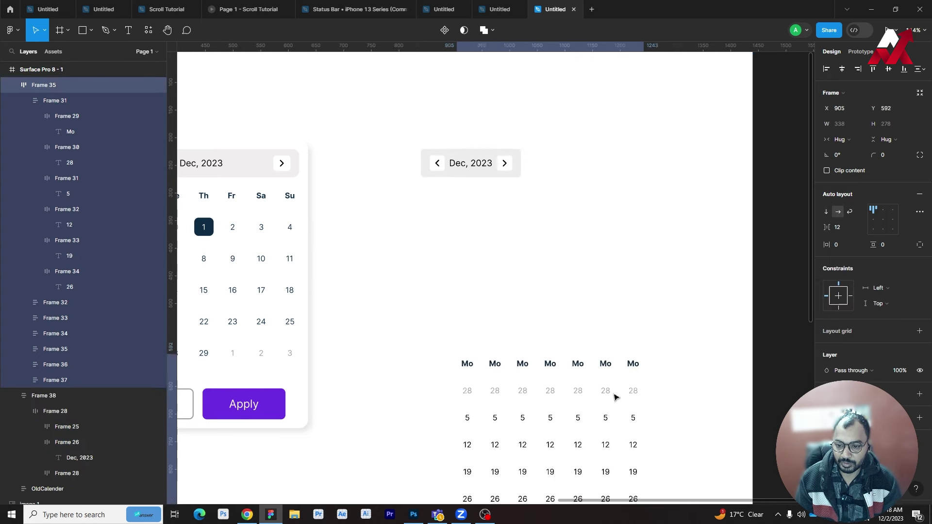
pyautogui.click(539, 185)
pyautogui.click(510, 163)
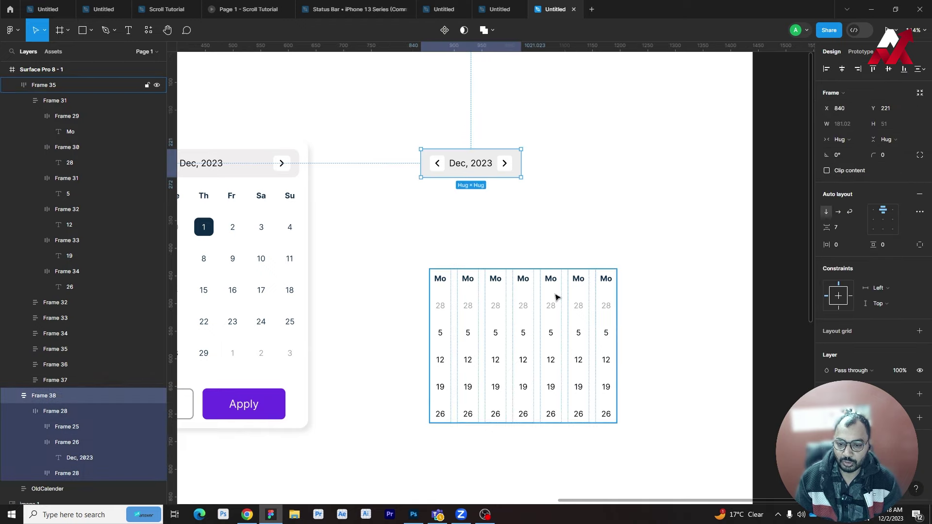
pyautogui.moveTo(556, 297); pyautogui.dragTo(492, 174)
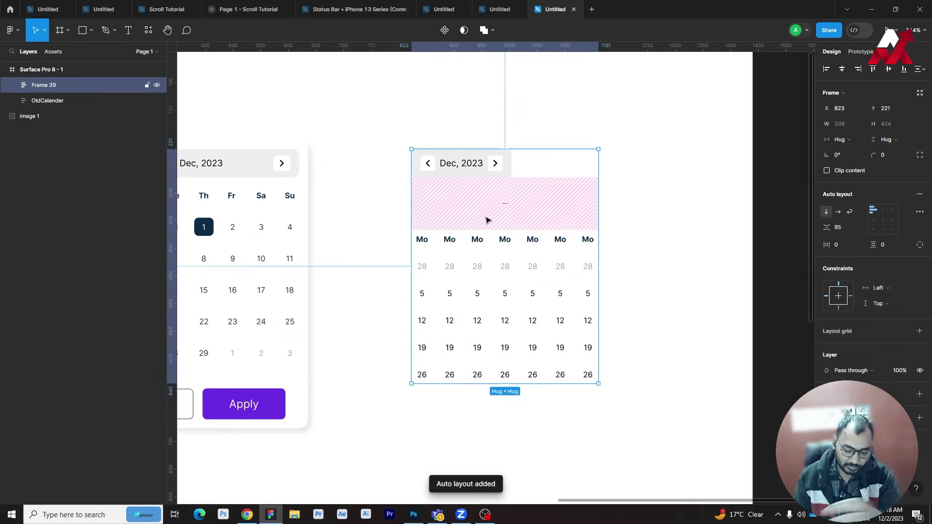
pyautogui.moveTo(470, 163)
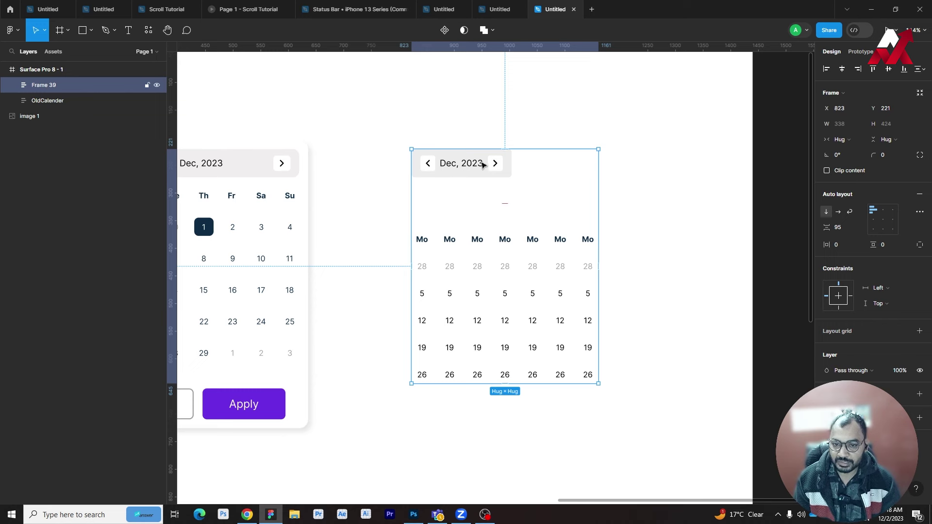
# Step: Set the header to Fill container and the wrapping frame's vertical gap to 16
pyautogui.doubleClick(477, 172)
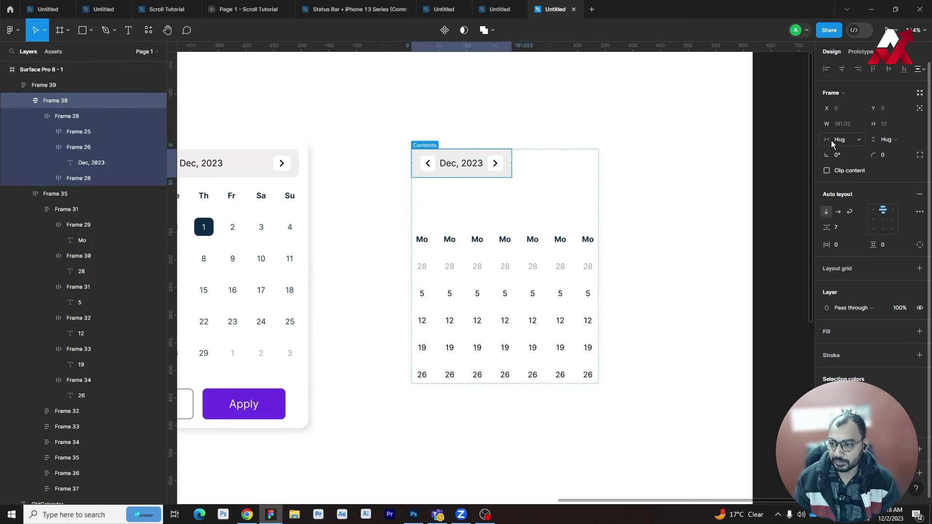
pyautogui.click(853, 139)
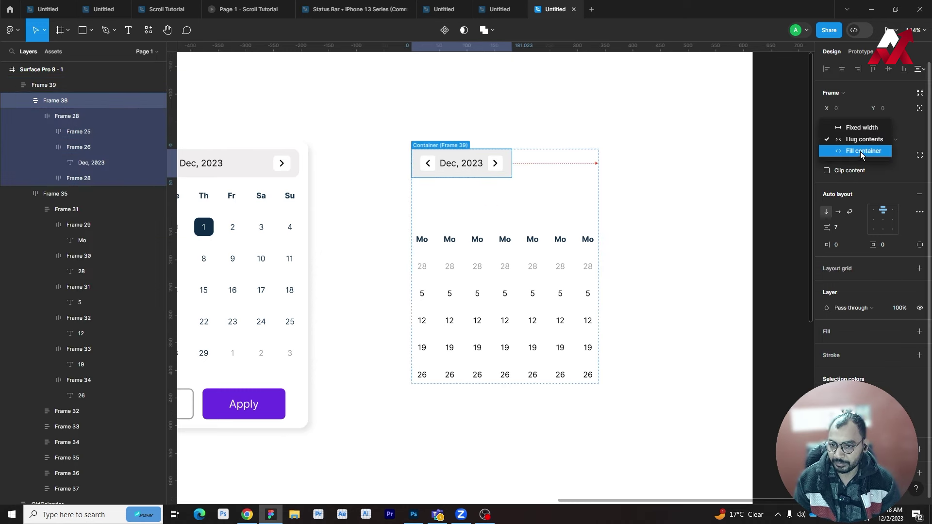
pyautogui.click(861, 152)
pyautogui.click(701, 158)
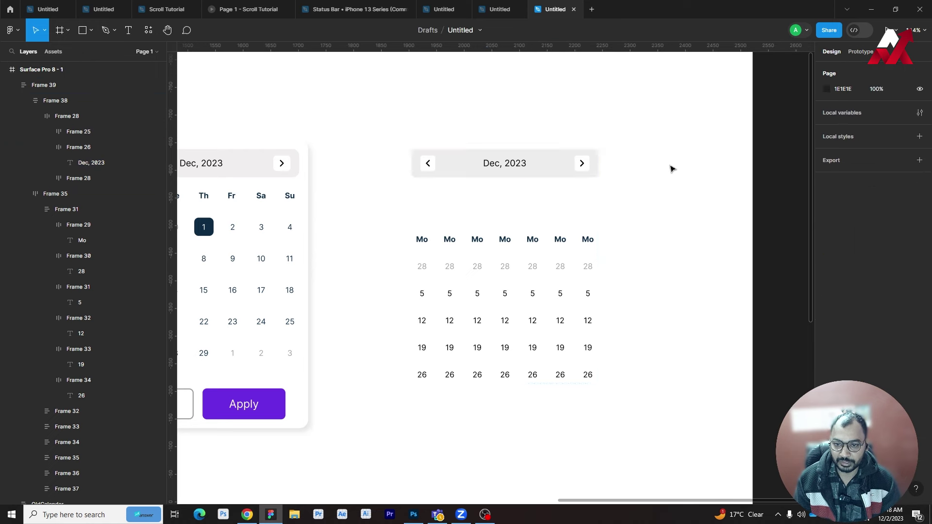
pyautogui.click(562, 175)
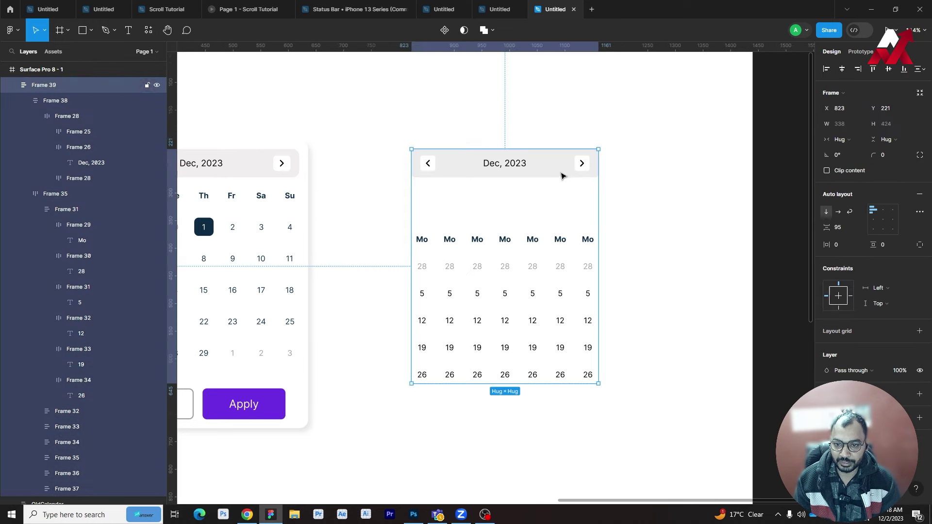
pyautogui.click(844, 226)
pyautogui.write('16')
pyautogui.press('Return')
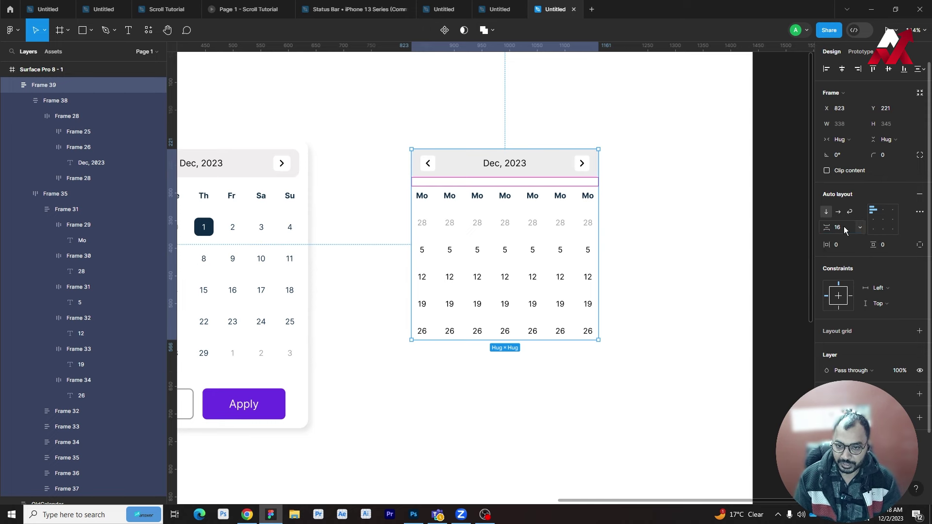
pyautogui.click(623, 294)
pyautogui.moveTo(623, 294)
pyautogui.mouseDown()
pyautogui.moveTo(697, 298)
pyautogui.moveTo(643, 235)
pyautogui.mouseUp()
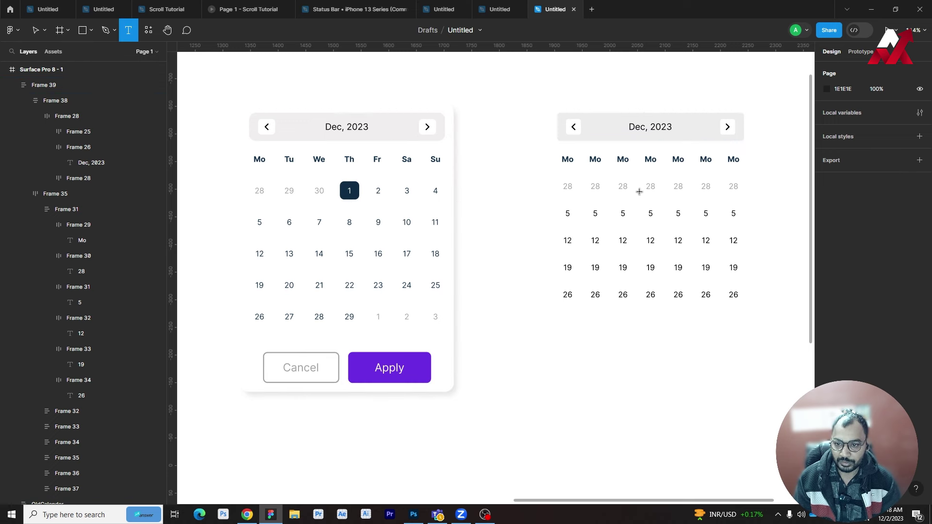
# Step: Retype the right calendar's first-row dates after 28 as 29, 30 and 1
pyautogui.doubleClick(595, 187)
pyautogui.write('29')
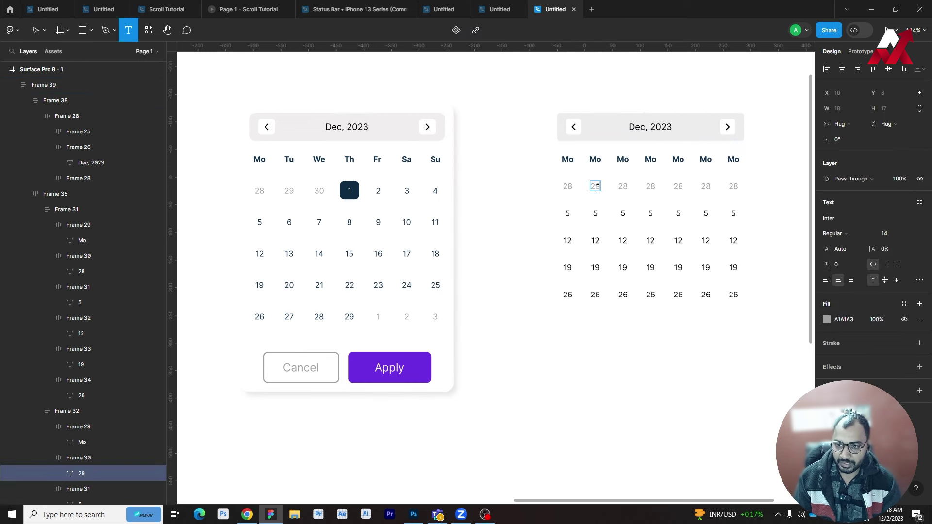
pyautogui.doubleClick(623, 186)
pyautogui.write('30')
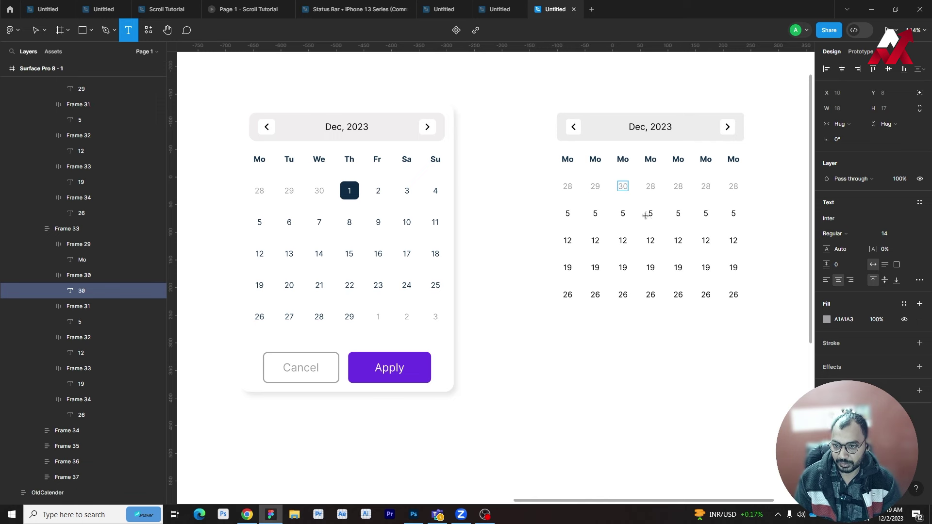
pyautogui.click(650, 213)
pyautogui.press('Escape')
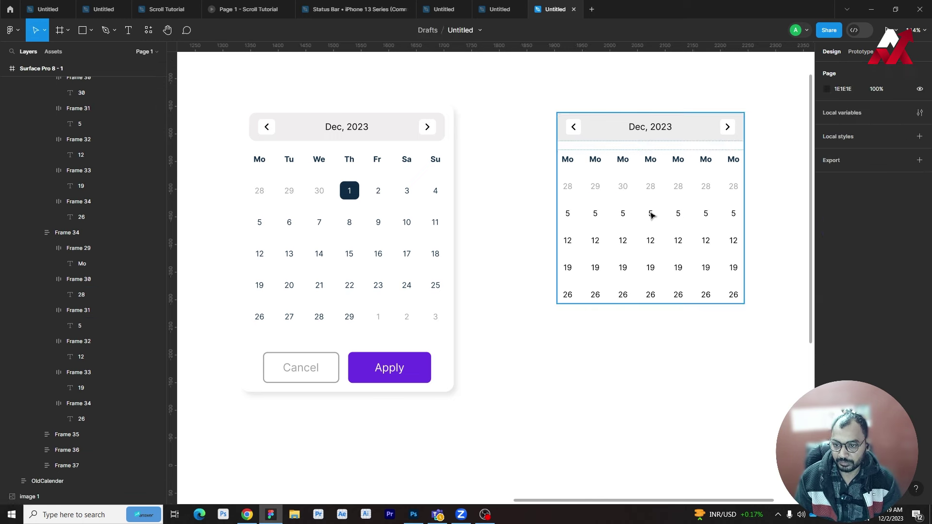
pyautogui.click(651, 215)
pyautogui.doubleClick(651, 187)
pyautogui.write('5')
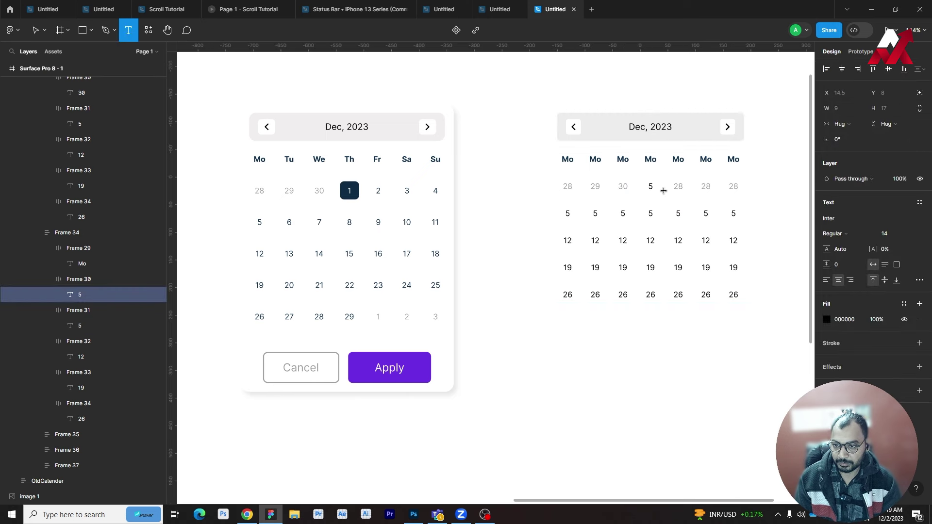
pyautogui.press('BackSpace')
pyautogui.write('1')
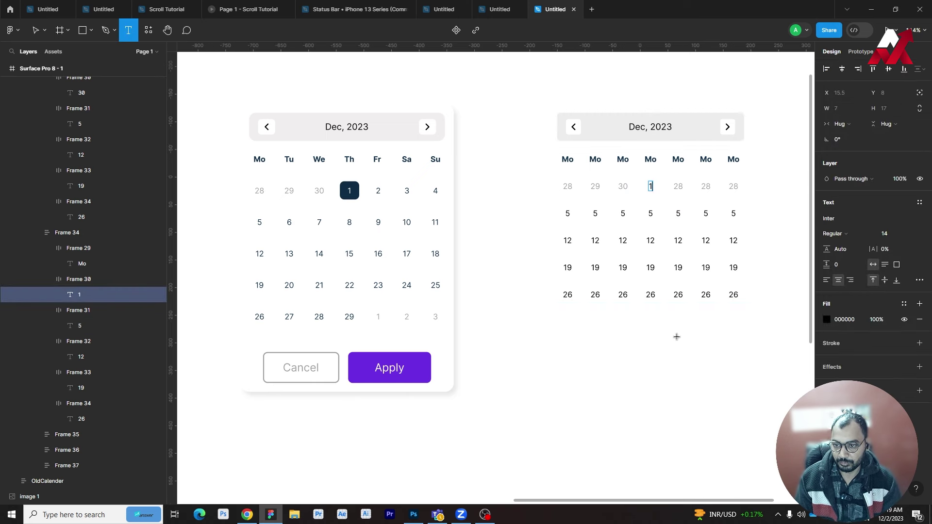
pyautogui.press('Escape')
pyautogui.click(685, 383)
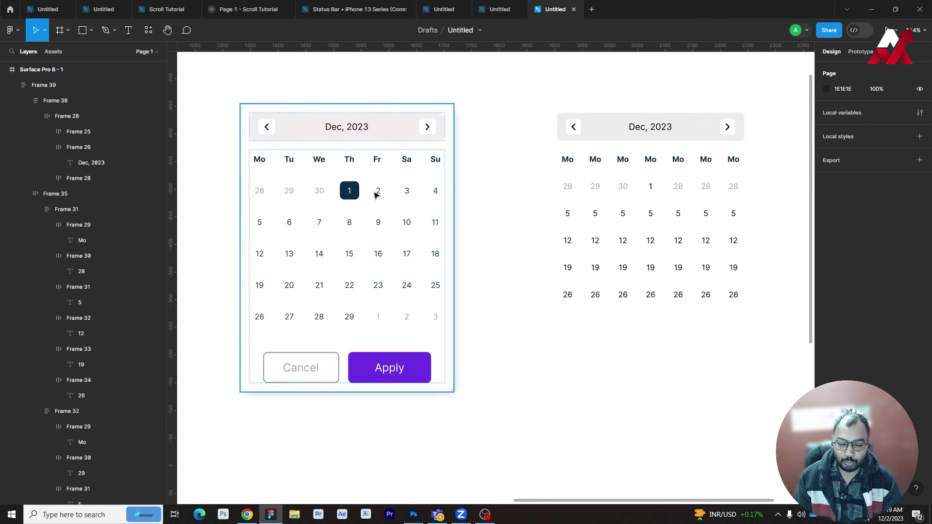
# Step: Give the day-1 cell a dark navy 11304A fill and an 8 corner radius
pyautogui.click(653, 189)
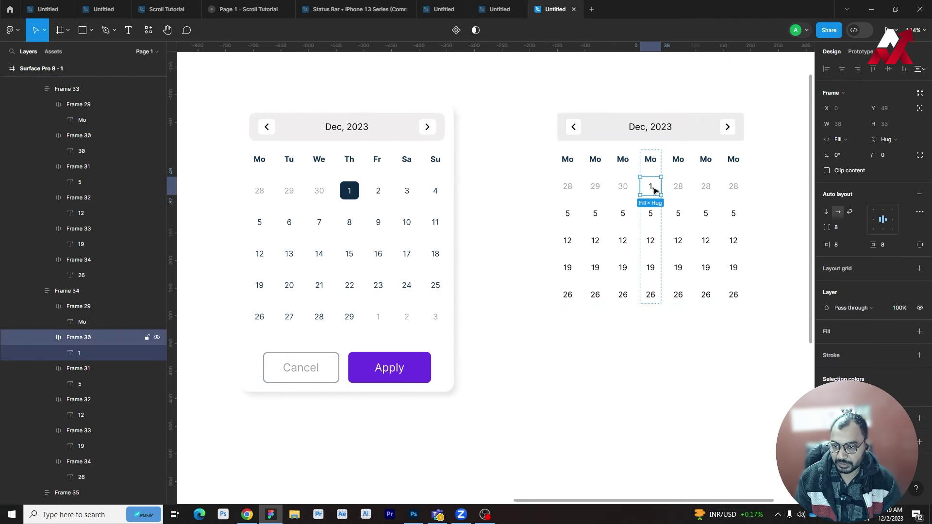
pyautogui.click(651, 189)
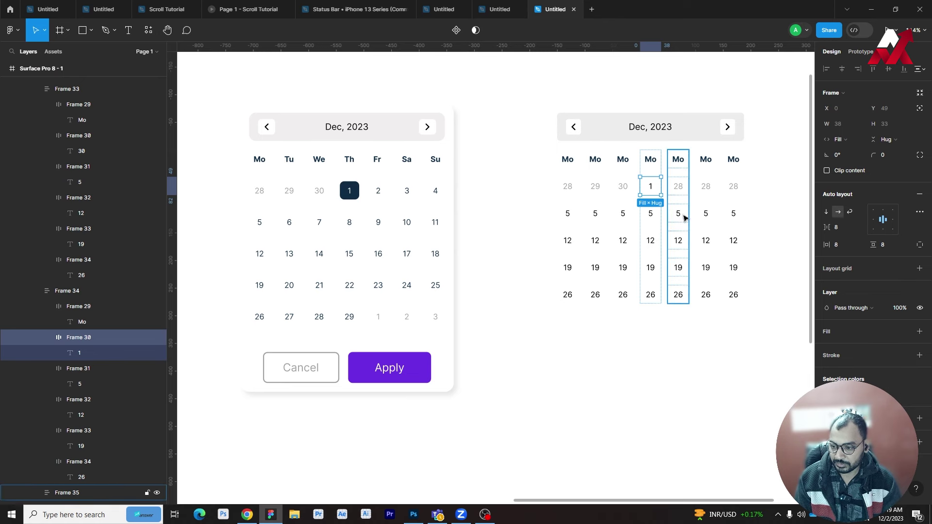
pyautogui.click(920, 331)
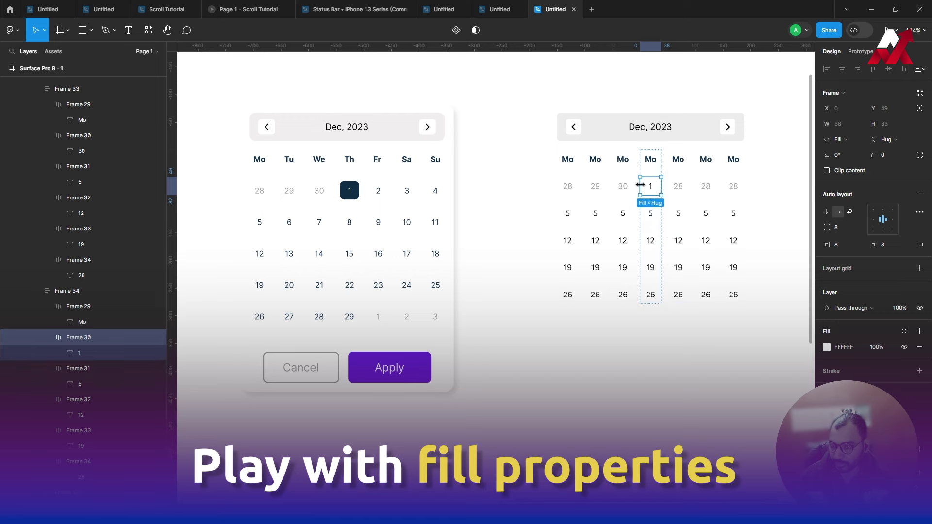
pyautogui.click(828, 347)
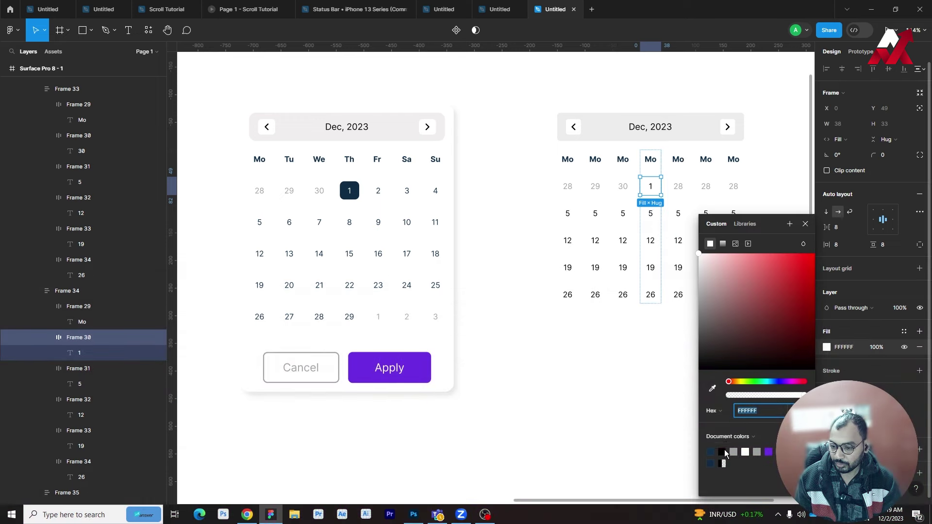
pyautogui.click(711, 451)
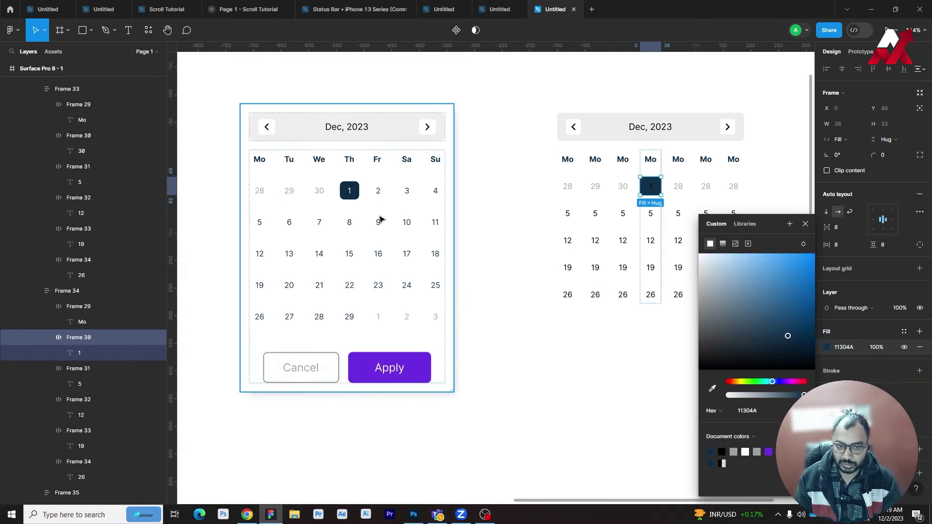
pyautogui.click(892, 157)
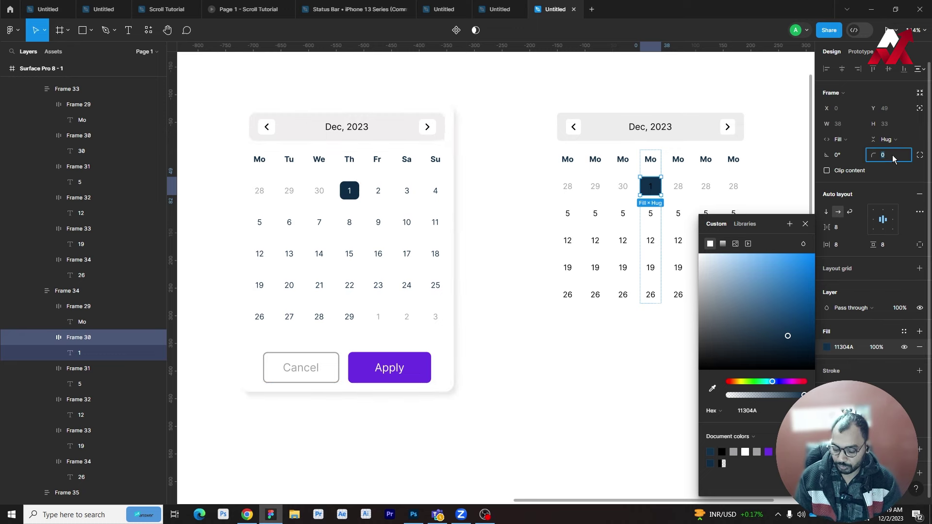
pyautogui.write('4')
pyautogui.press('BackSpace')
pyautogui.write('8')
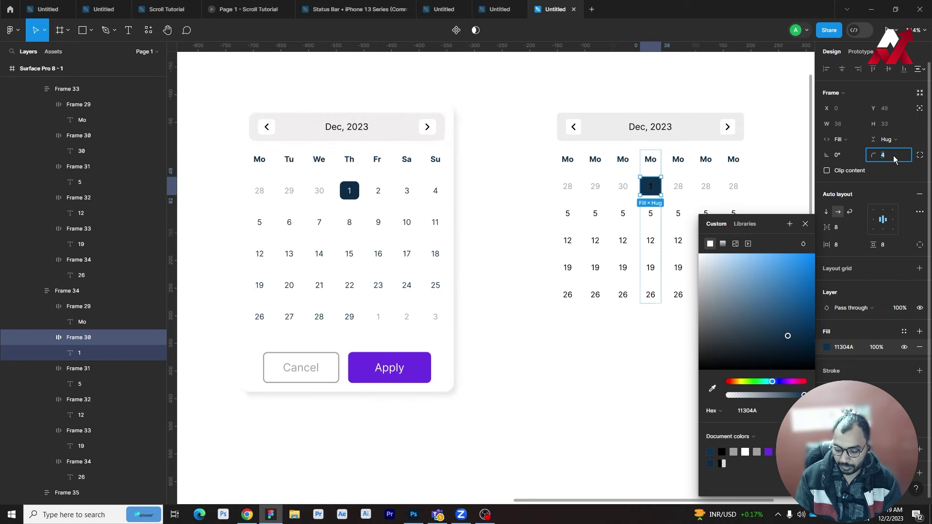
pyautogui.press('Return')
pyautogui.click(632, 391)
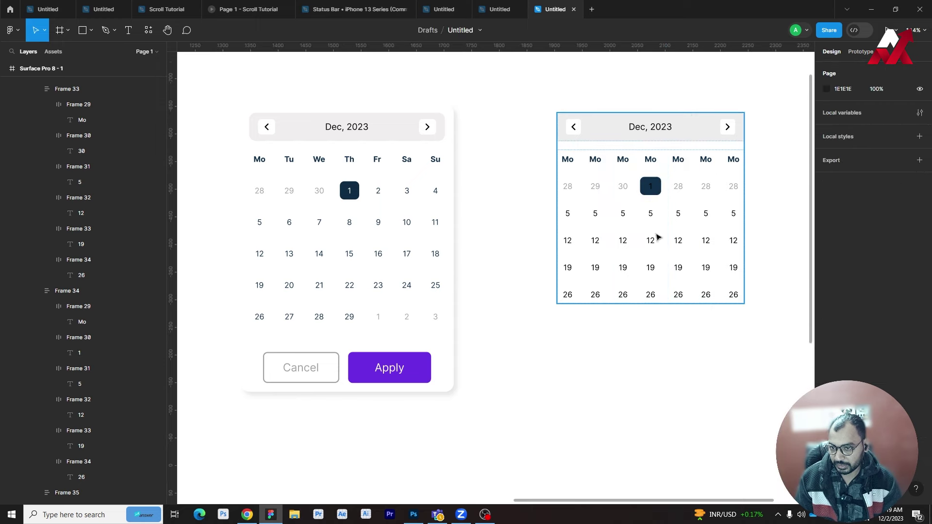
# Step: Recheck the day-1 cell's fill colour, then select the right calendar frame
pyautogui.click(653, 181)
pyautogui.doubleClick(655, 186)
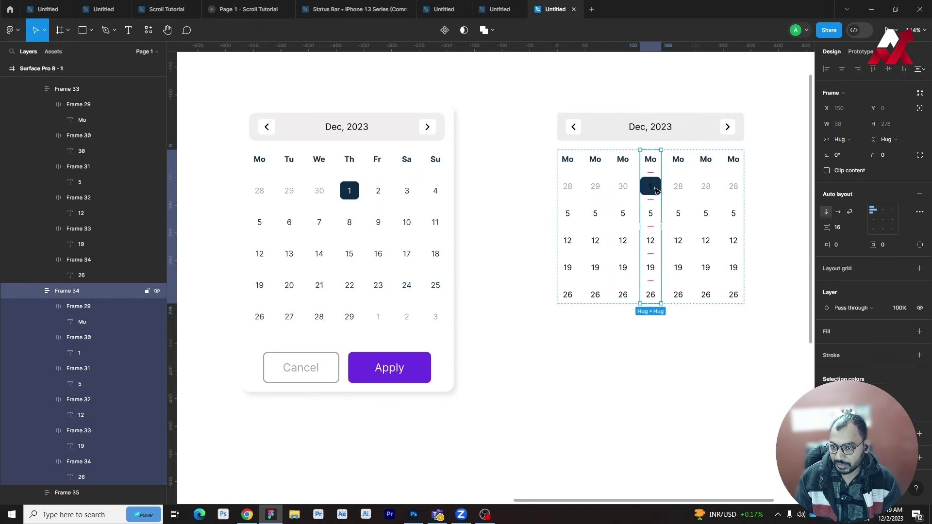
pyautogui.doubleClick(654, 187)
pyautogui.click(826, 347)
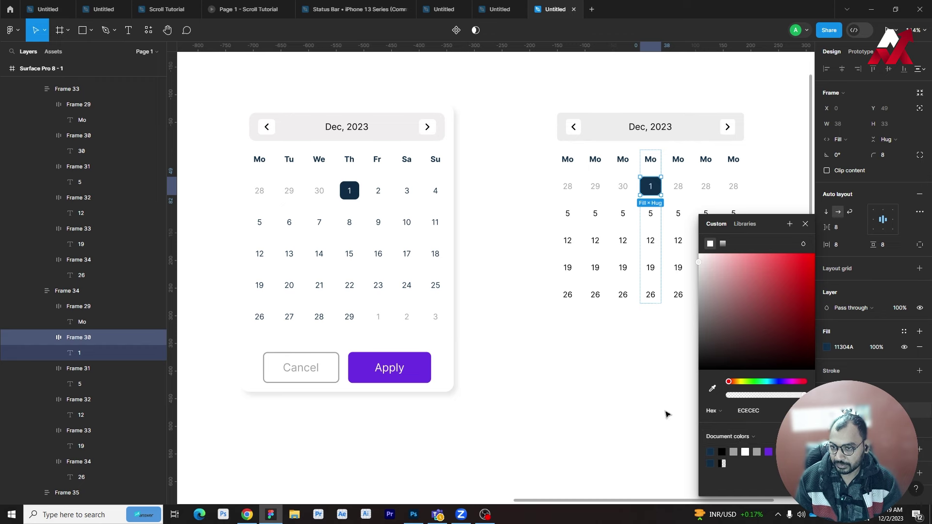
pyautogui.click(667, 414)
pyautogui.moveTo(688, 379)
pyautogui.mouseDown()
pyautogui.moveTo(595, 387)
pyautogui.moveTo(662, 383)
pyautogui.moveTo(544, 378)
pyautogui.moveTo(647, 357)
pyautogui.moveTo(680, 379)
pyautogui.mouseUp()
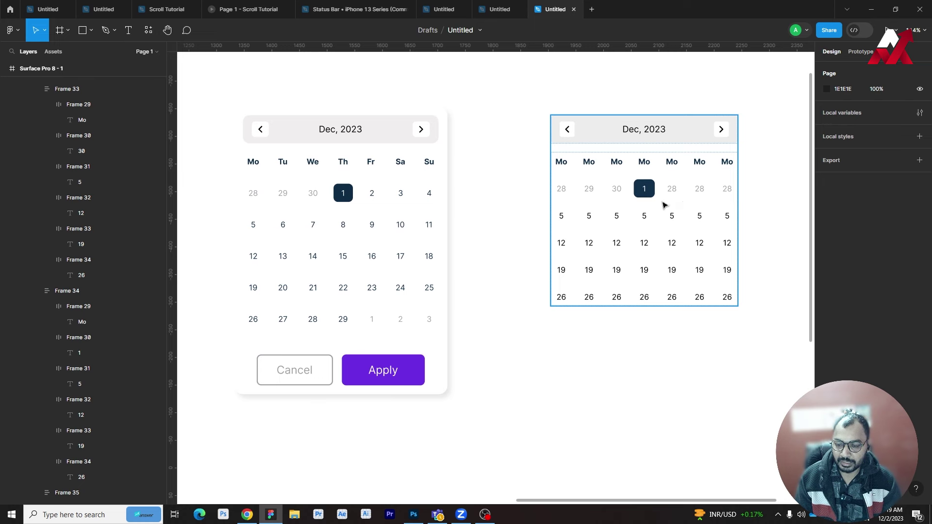
pyautogui.click(690, 249)
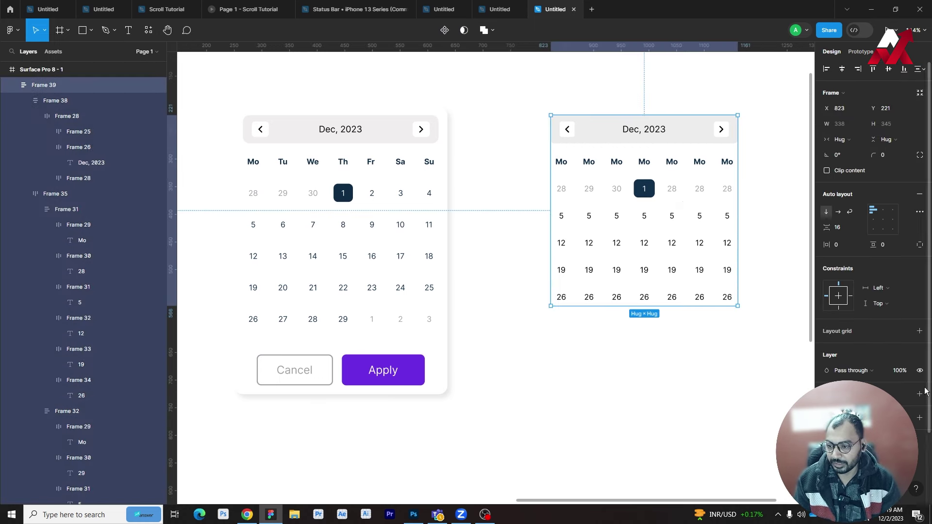
# Step: Add a drop shadow and a white fill to the right calendar card
pyautogui.scroll(-2, 925, 390)
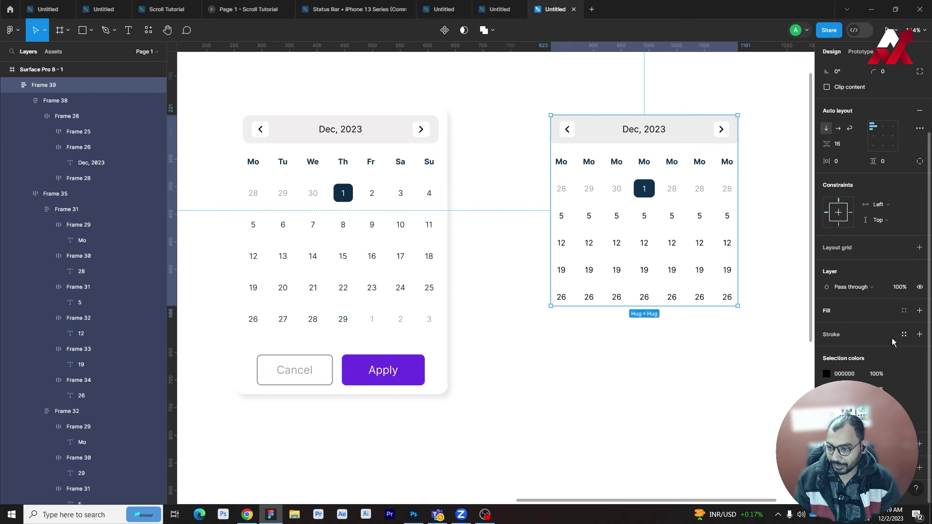
pyautogui.click(920, 444)
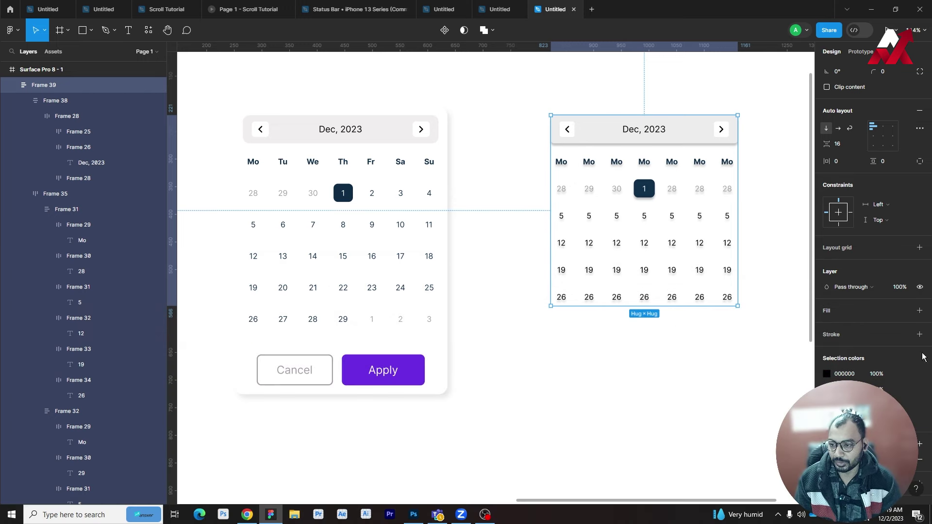
pyautogui.click(920, 311)
pyautogui.click(623, 384)
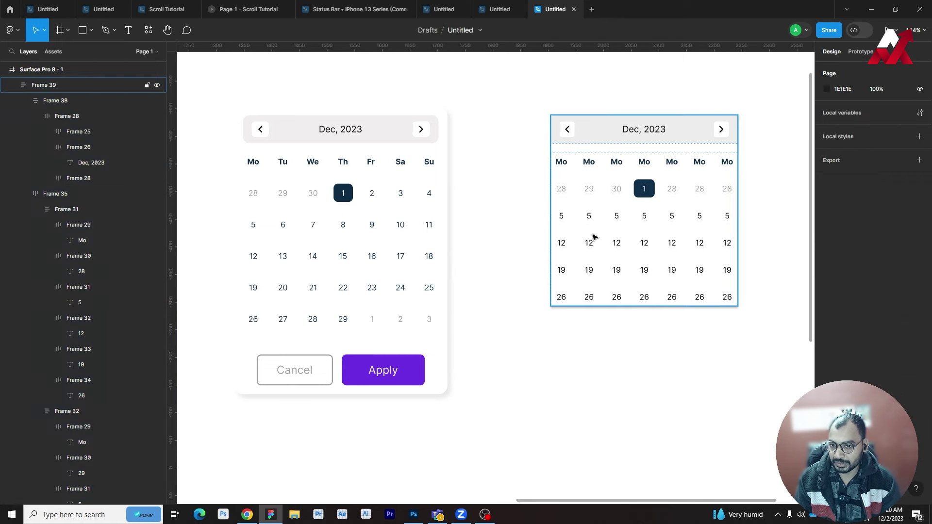
pyautogui.click(628, 297)
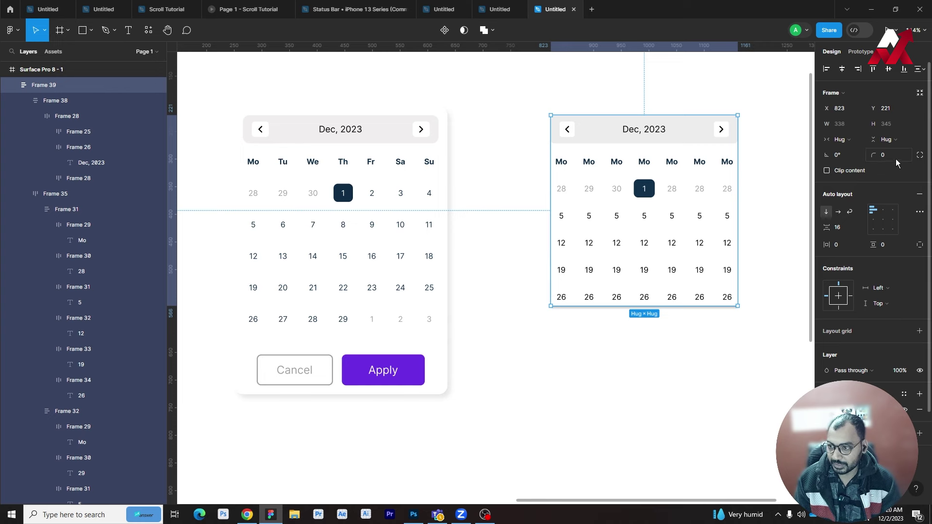
# Step: Set the calendar card's auto-layout padding to 16 horizontally and vertically
pyautogui.click(749, 117)
pyautogui.scroll(3, 749, 117)
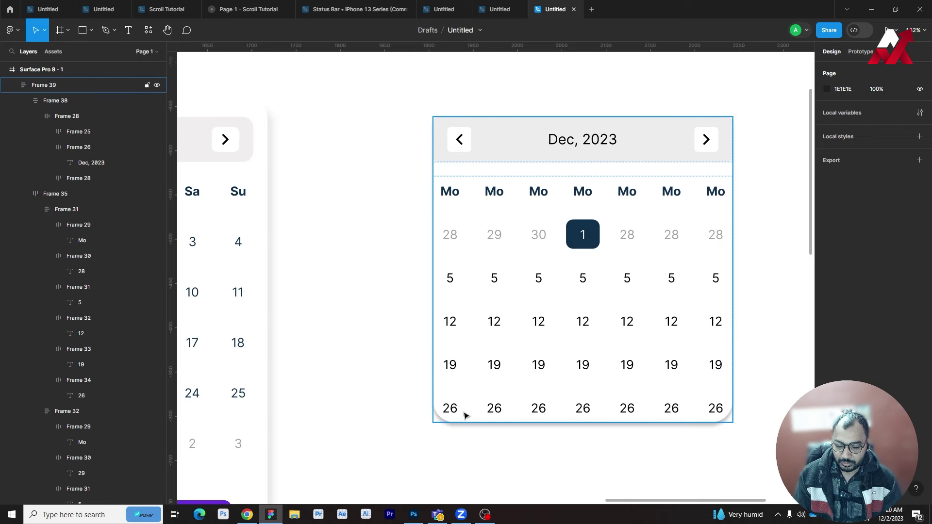
pyautogui.click(653, 288)
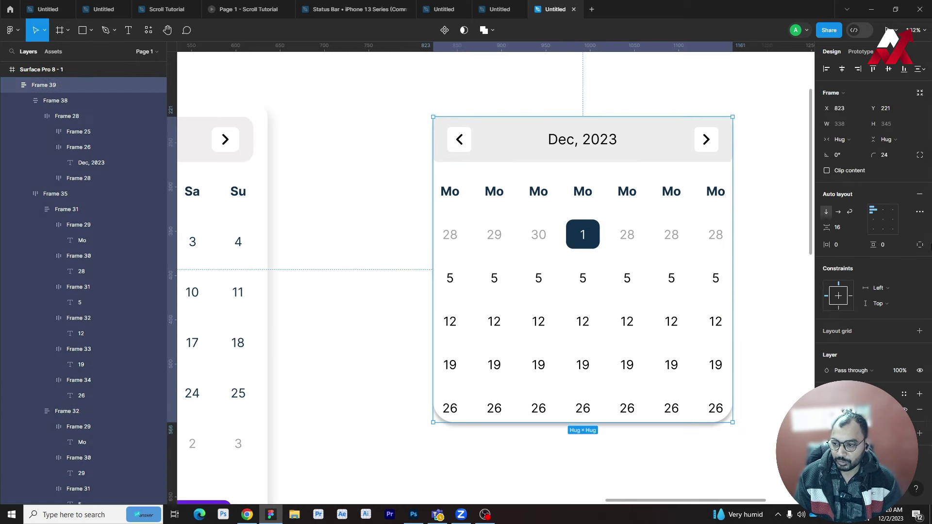
pyautogui.scroll(-3, 557, 231)
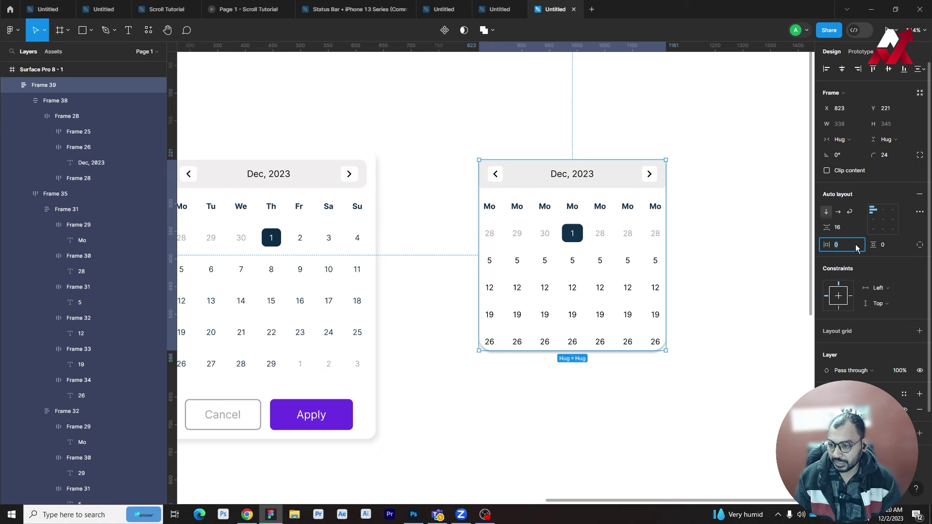
pyautogui.write('16')
pyautogui.press('Tab')
pyautogui.write('16')
pyautogui.press('Return')
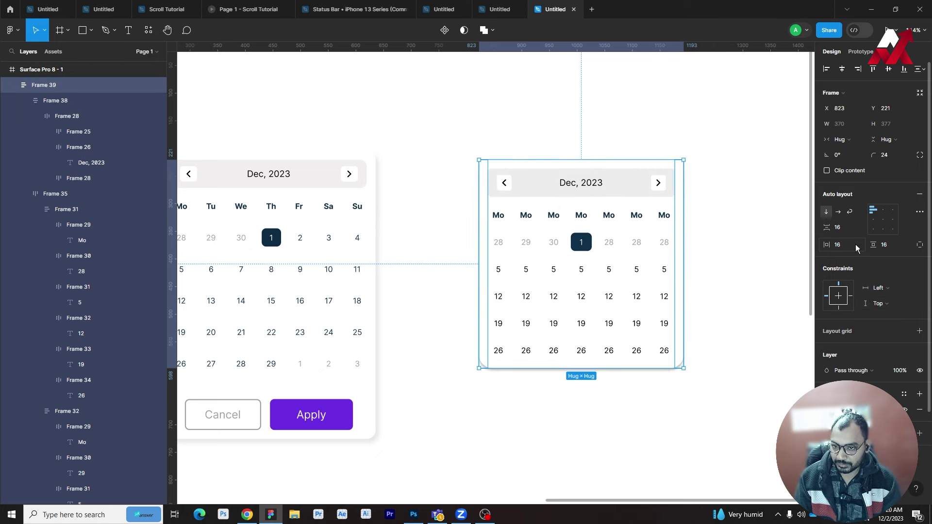
pyautogui.click(705, 211)
pyautogui.click(652, 264)
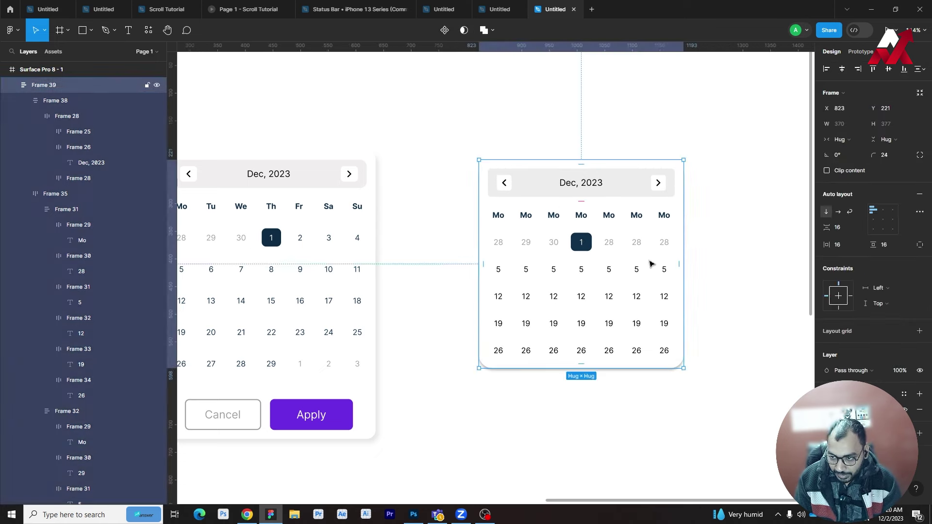
# Step: Increase the card's padding to 24 on both axes and preview the result
pyautogui.click(838, 245)
pyautogui.write('24')
pyautogui.press('Tab')
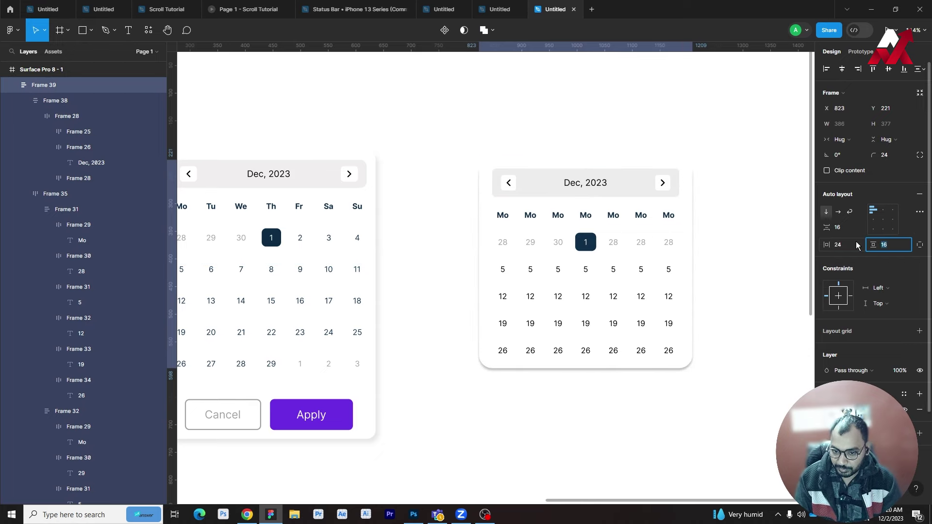
pyautogui.write('24')
pyautogui.press('Return')
pyautogui.click(764, 257)
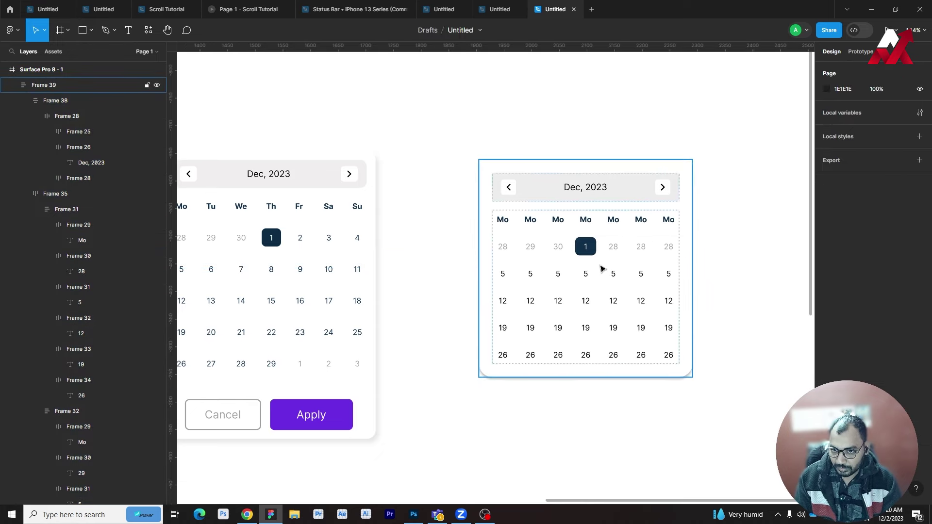
pyautogui.click(643, 285)
pyautogui.click(755, 288)
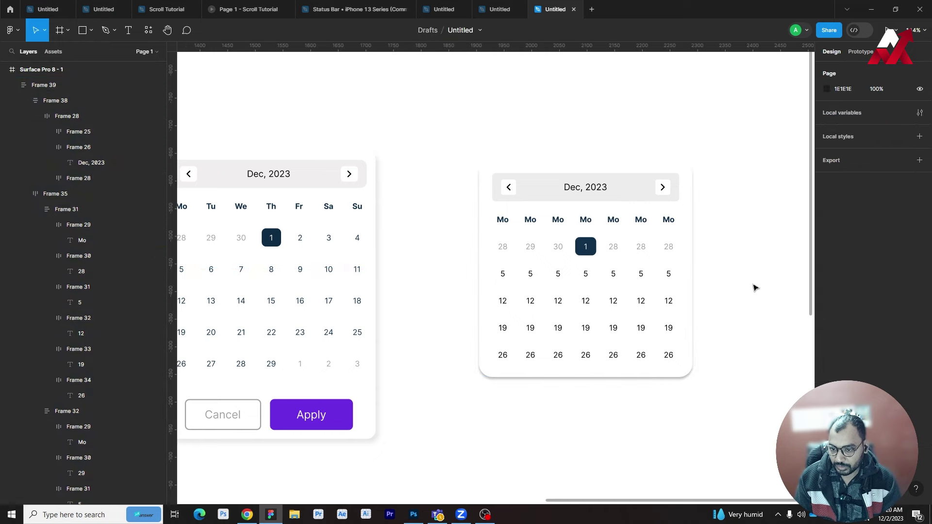
pyautogui.click(530, 278)
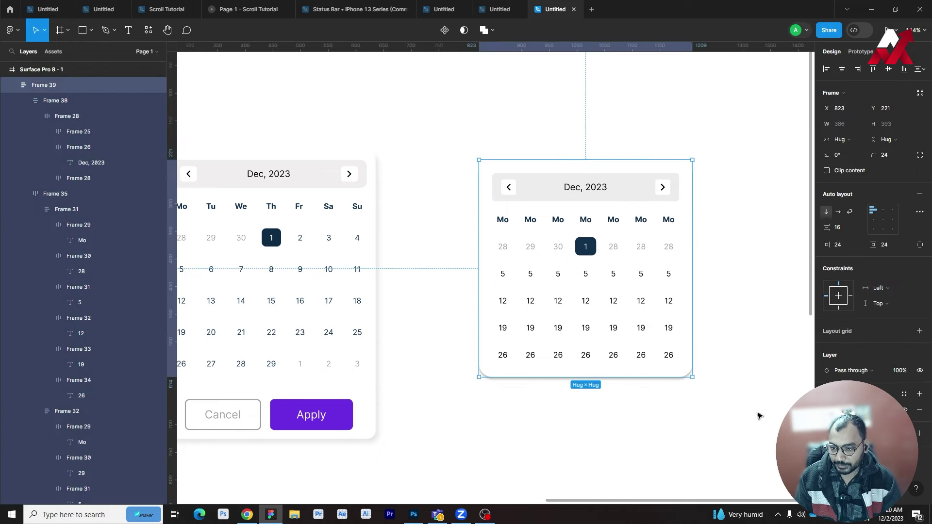
pyautogui.click(745, 388)
pyautogui.hscroll(3, 742, 387)
# Step: Soften the drop shadow with a larger blur, 15% opacity and a shifted X offset
pyautogui.click(494, 343)
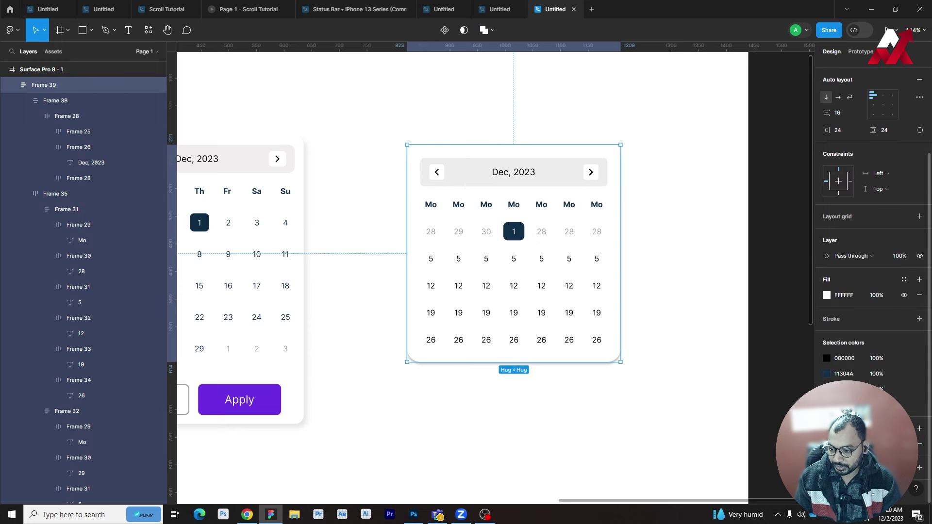
pyautogui.click(827, 443)
pyautogui.moveTo(756, 432); pyautogui.dragTo(772, 432)
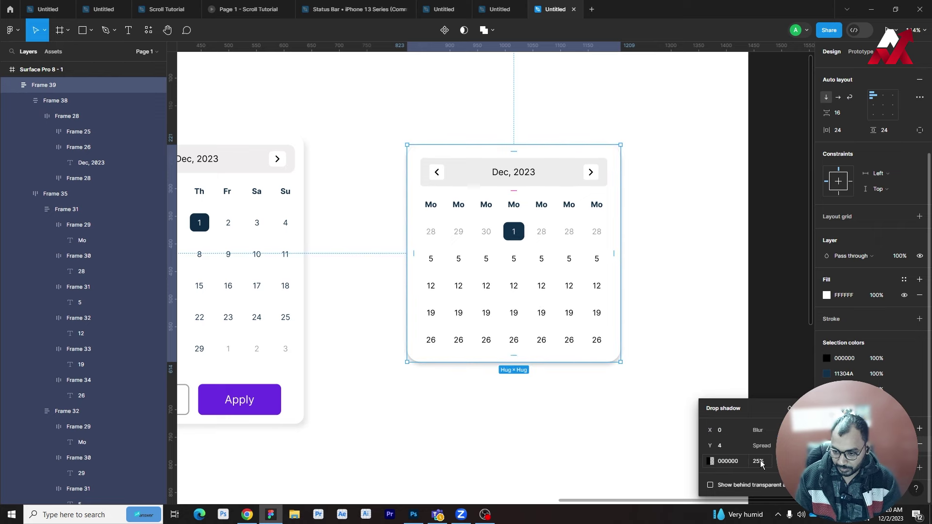
pyautogui.click(760, 462)
pyautogui.write('15')
pyautogui.press('Return')
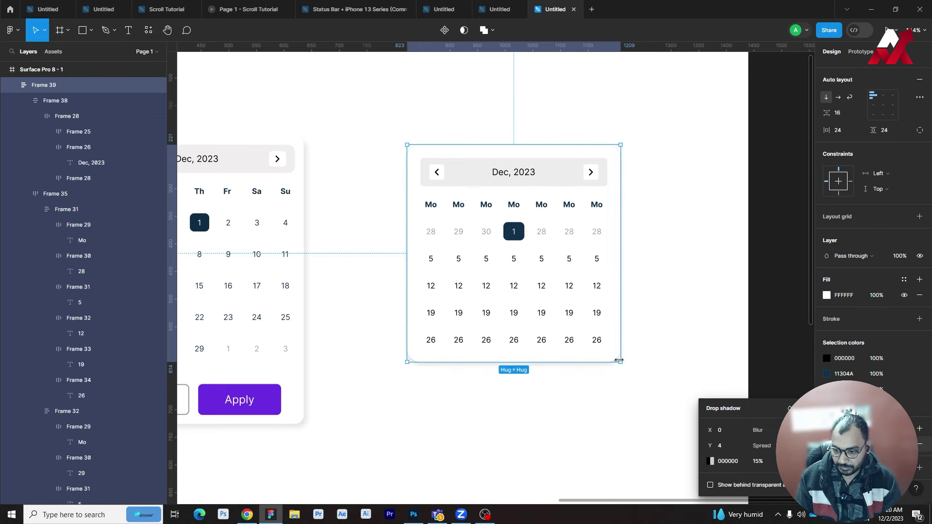
pyautogui.click(711, 446)
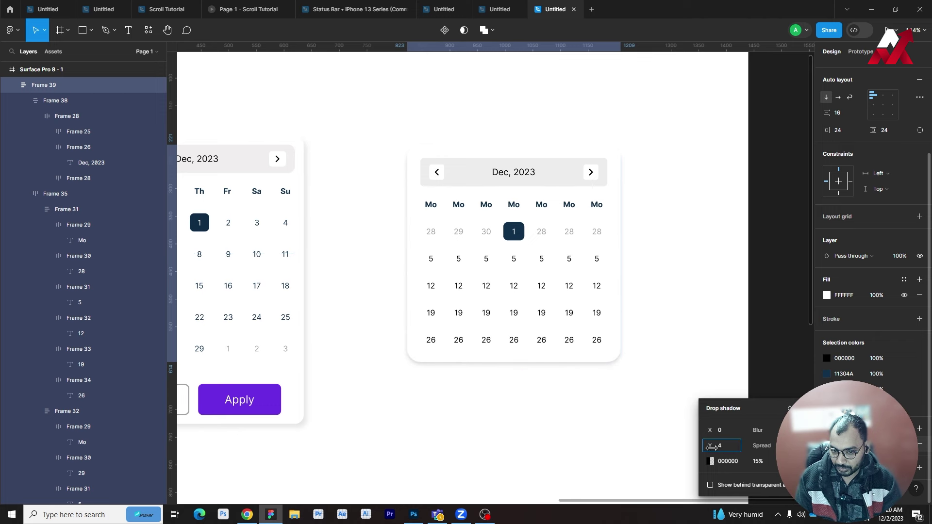
pyautogui.moveTo(710, 431); pyautogui.dragTo(719, 431)
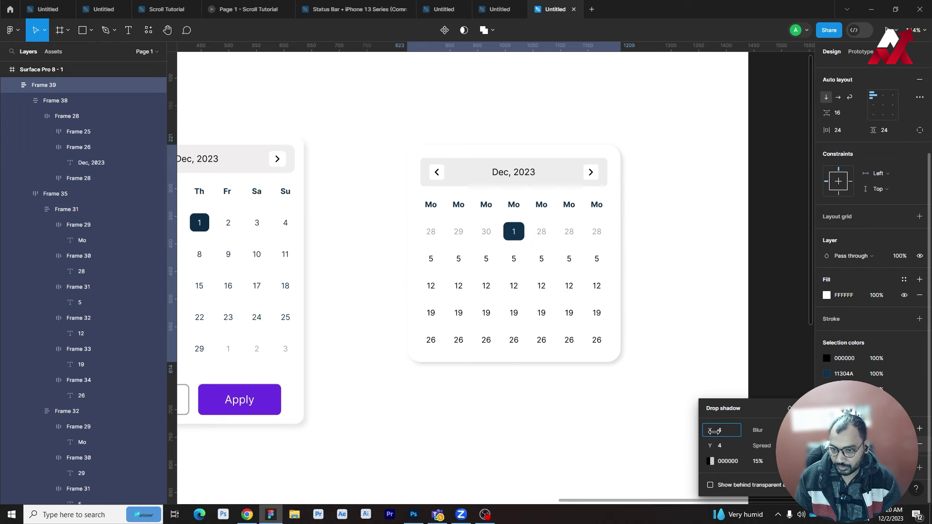
pyautogui.click(624, 428)
# Step: Compare the finished card side by side with the original Dec, 2023 date picker
pyautogui.moveTo(619, 418); pyautogui.dragTo(722, 402)
pyautogui.click(704, 330)
pyautogui.click(762, 252)
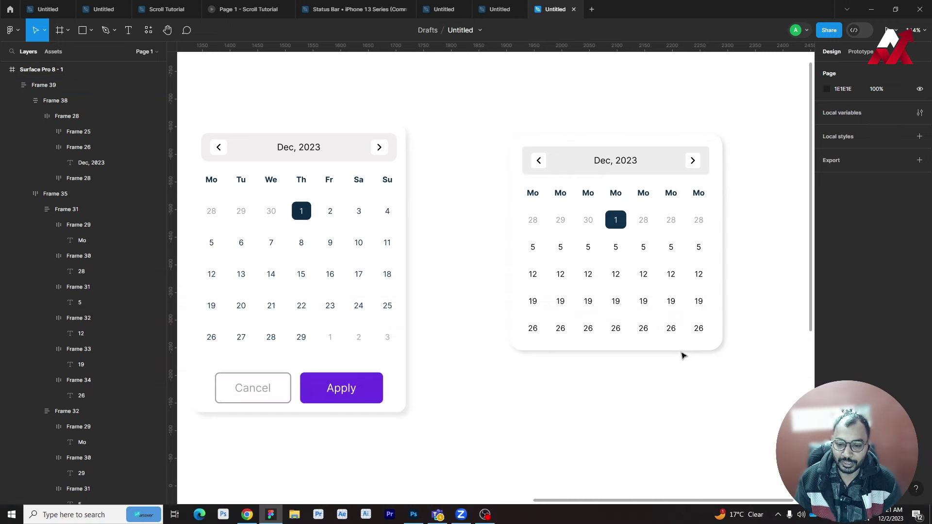
pyautogui.click(677, 345)
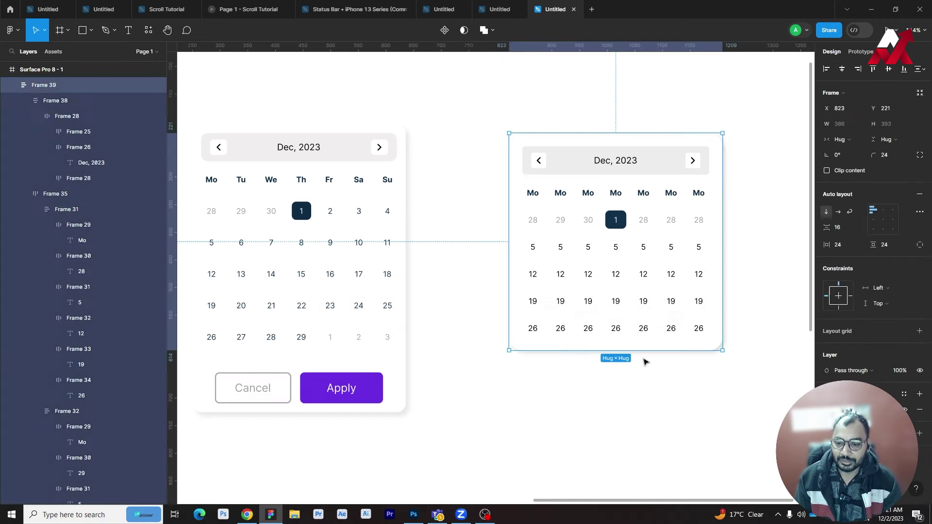
pyautogui.click(642, 373)
pyautogui.scroll(-1, 634, 386)
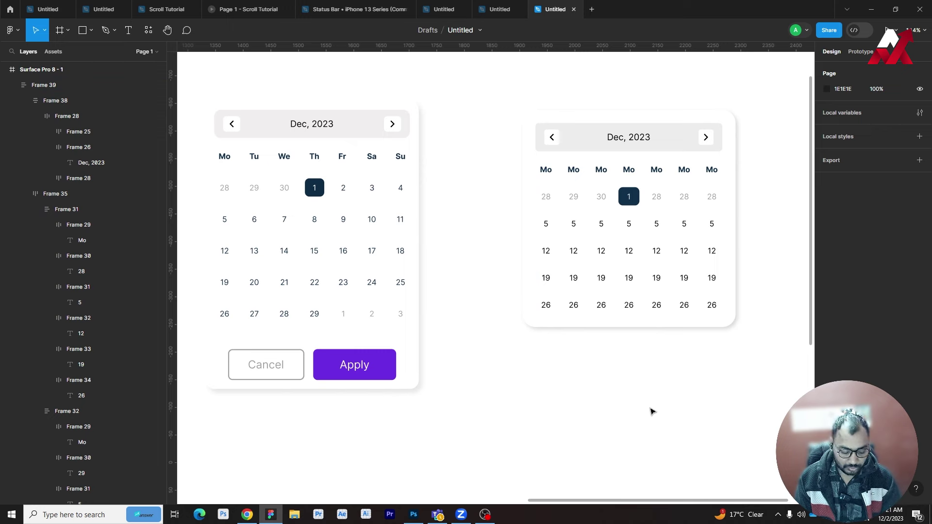
# Step: Add a grey (9CA3AF) 'Cancel' text label just below the right calendar card
pyautogui.press('t')
pyautogui.click(648, 412)
pyautogui.write('Cance')
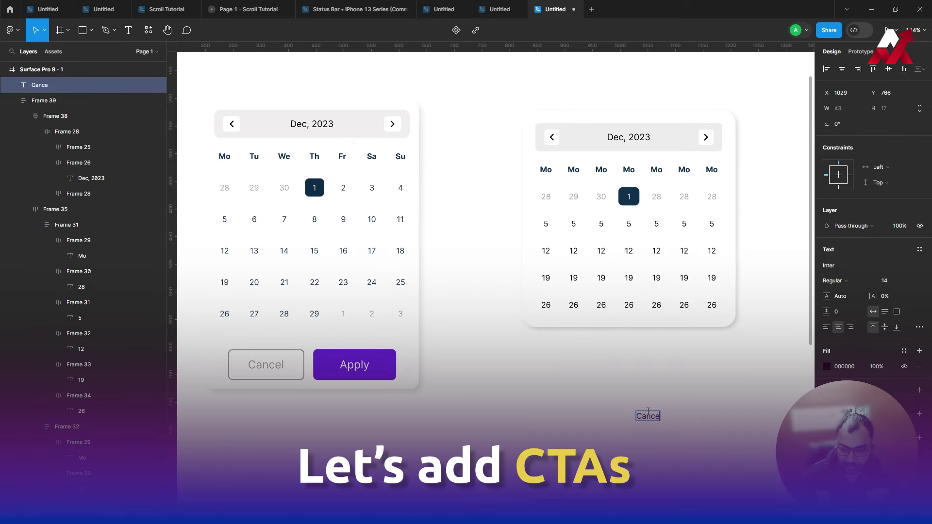
pyautogui.write('l')
pyautogui.press('Escape')
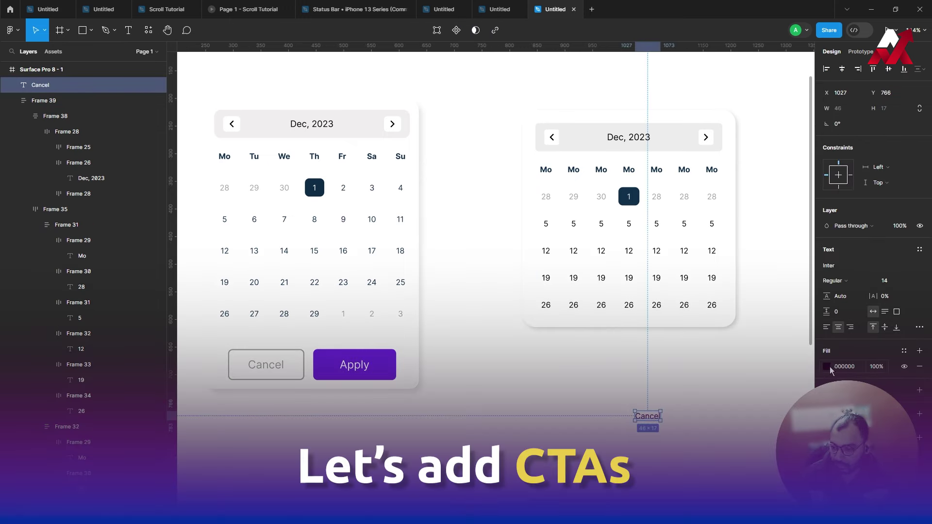
pyautogui.click(826, 366)
pyautogui.write('9CA3AF')
pyautogui.click(650, 442)
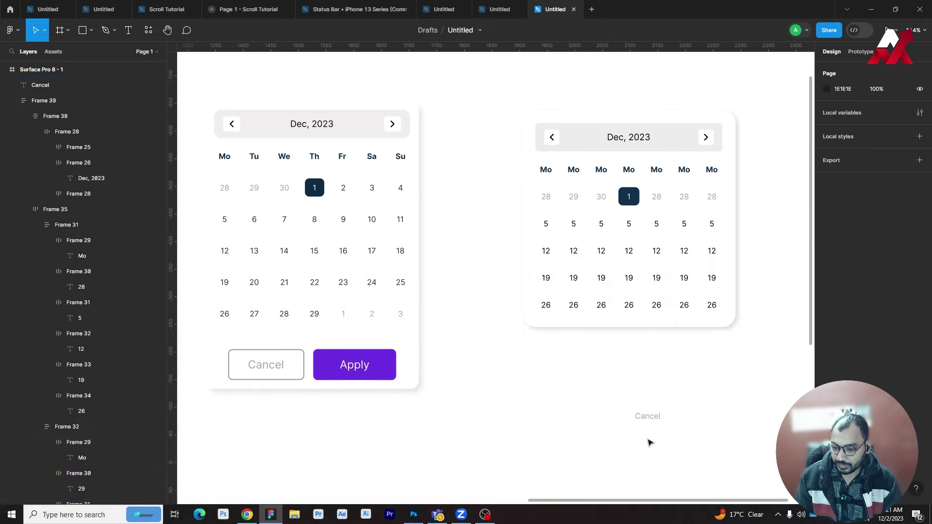
pyautogui.moveTo(646, 416); pyautogui.dragTo(589, 354)
pyautogui.click(629, 376)
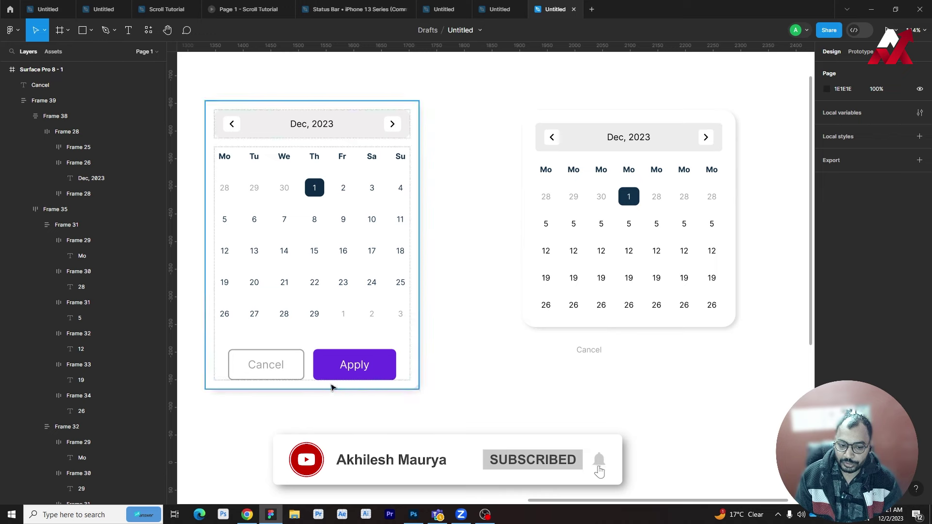
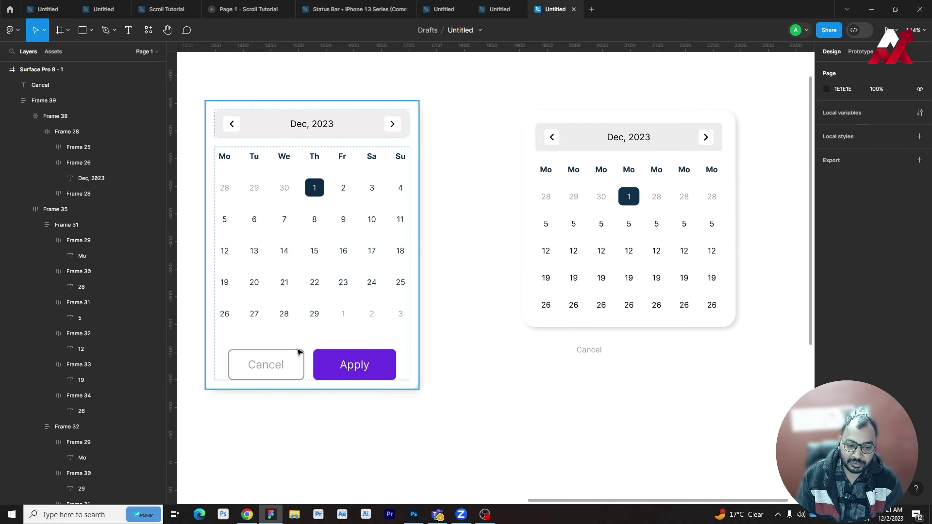
# Step: Set the loose Cancel label's font size to 18
pyautogui.click(297, 351)
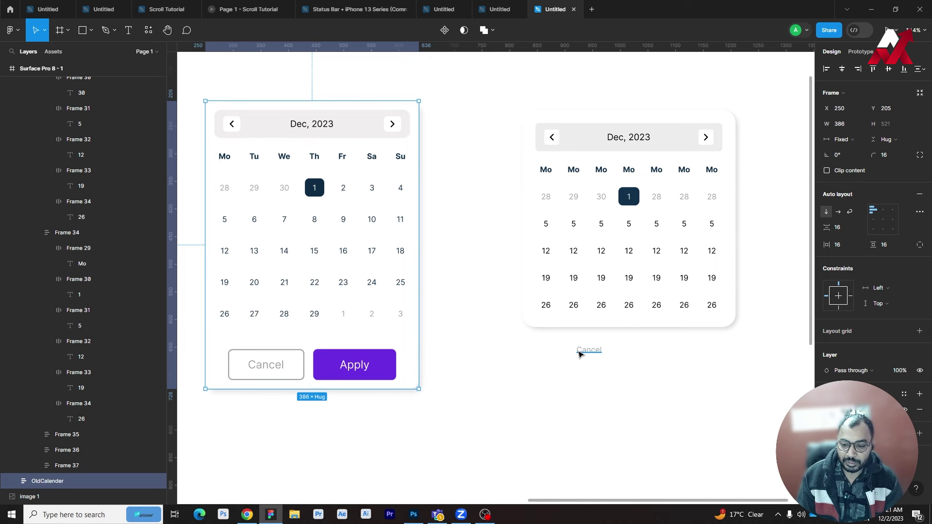
pyautogui.click(580, 352)
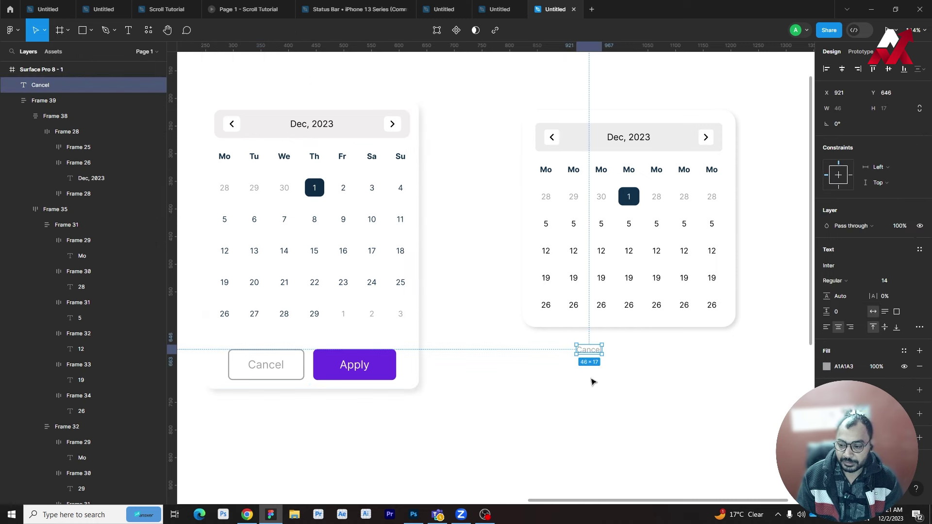
pyautogui.click(886, 279)
pyautogui.write('6')
pyautogui.press('Return')
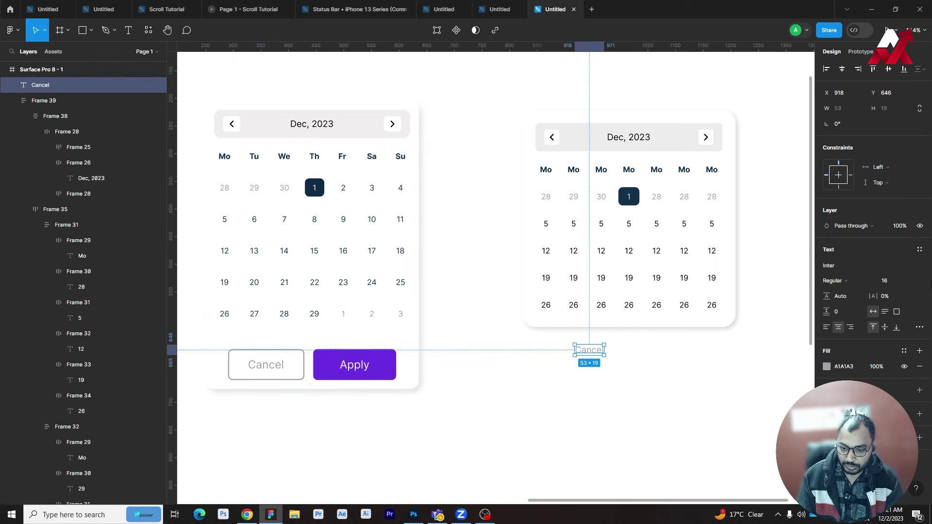
pyautogui.click(898, 284)
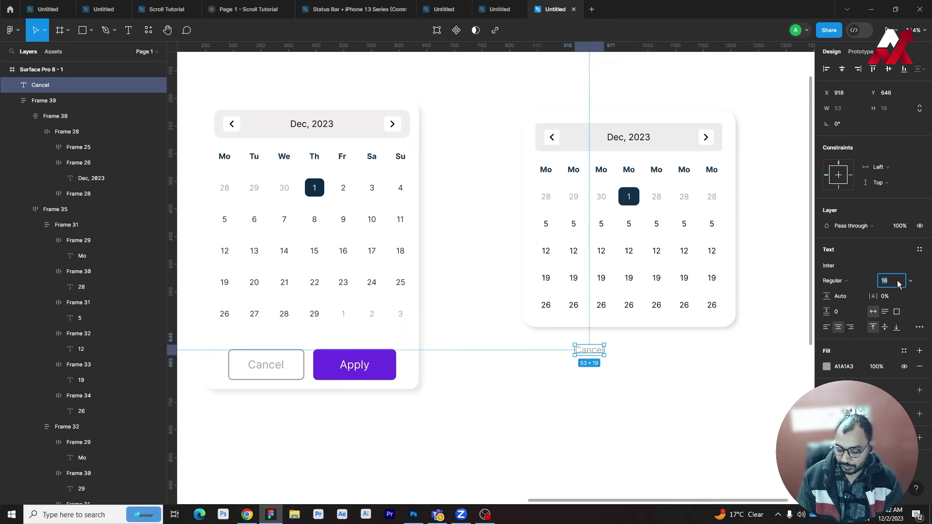
pyautogui.write('18')
pyautogui.press('Return')
# Step: Wrap the Cancel label in its own hug-sized auto-layout frame with Shift+A
pyautogui.click(619, 396)
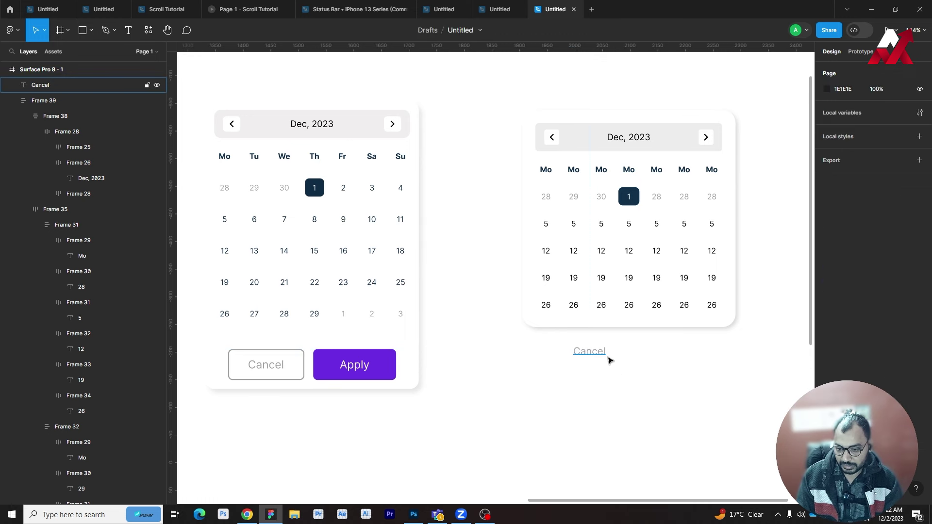
pyautogui.click(602, 354)
pyautogui.hotkey('shift', 'a')
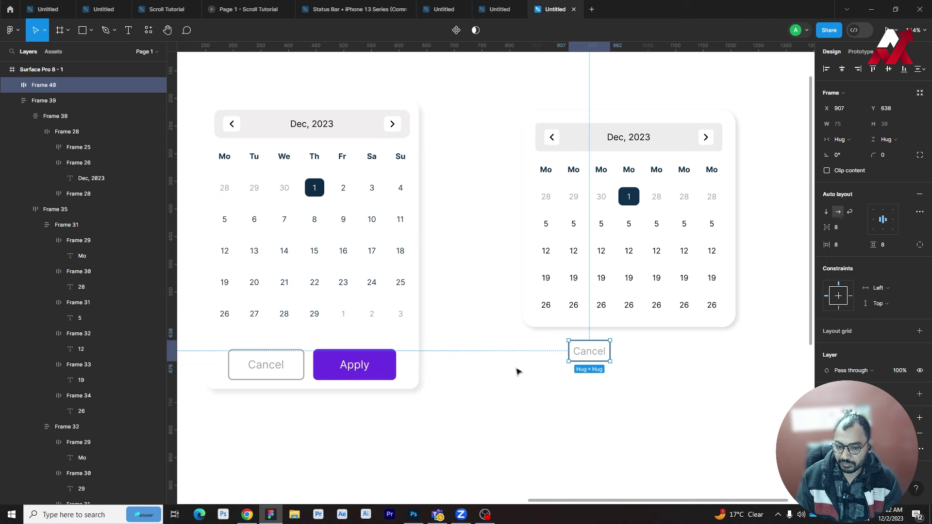
# Step: Give the Cancel frame 48 horizontal and 16 vertical padding
pyautogui.click(829, 433)
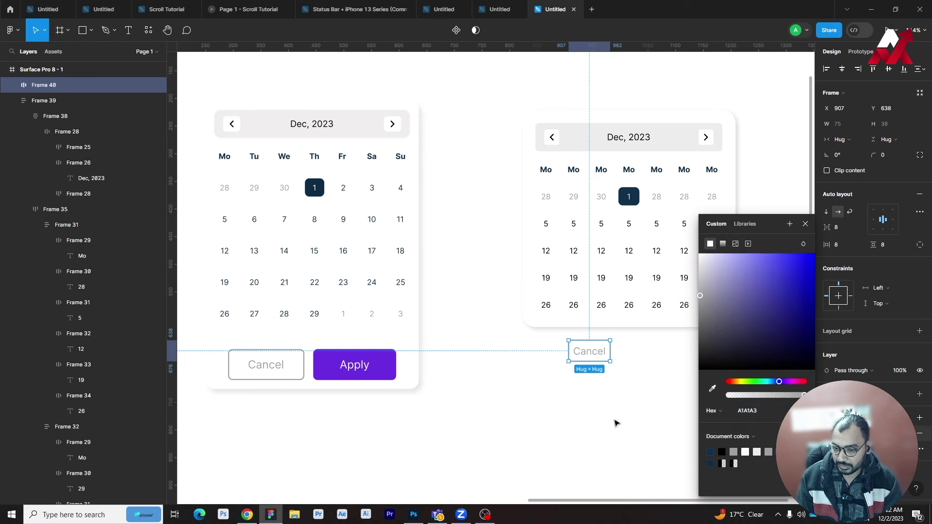
pyautogui.click(611, 420)
pyautogui.click(601, 357)
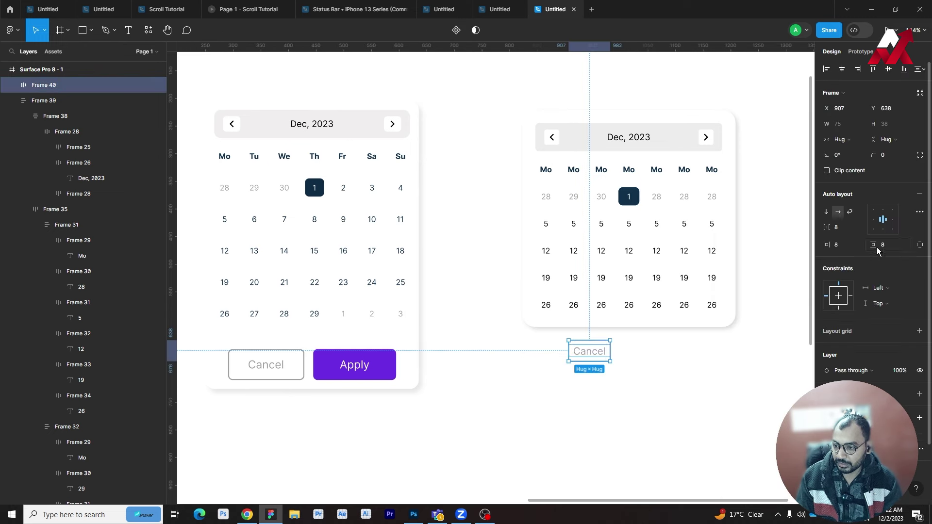
pyautogui.write('48')
pyautogui.press('Return')
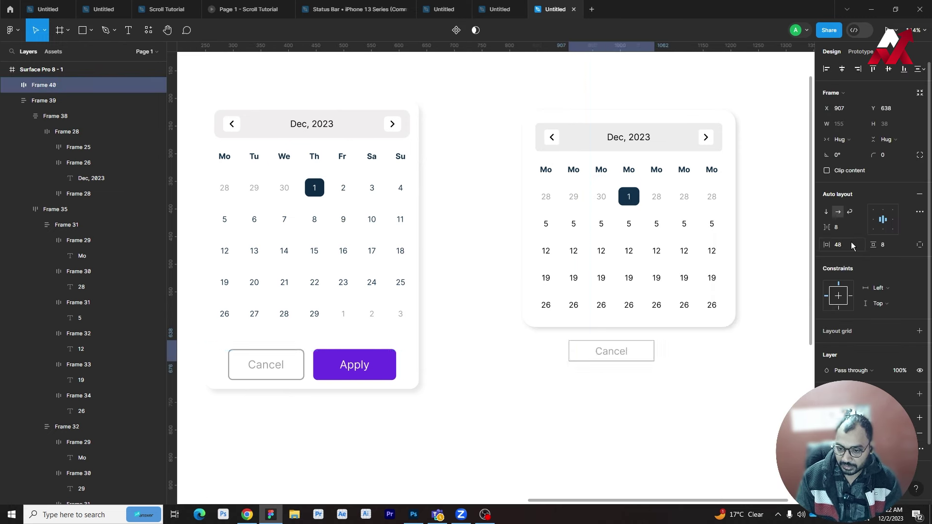
pyautogui.click(641, 423)
pyautogui.click(605, 354)
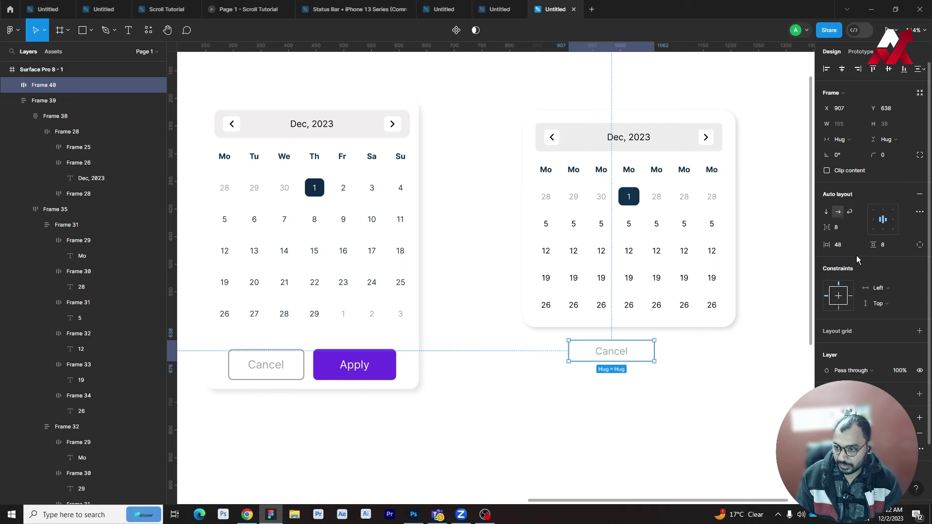
pyautogui.click(887, 246)
pyautogui.write('6')
pyautogui.press('Return')
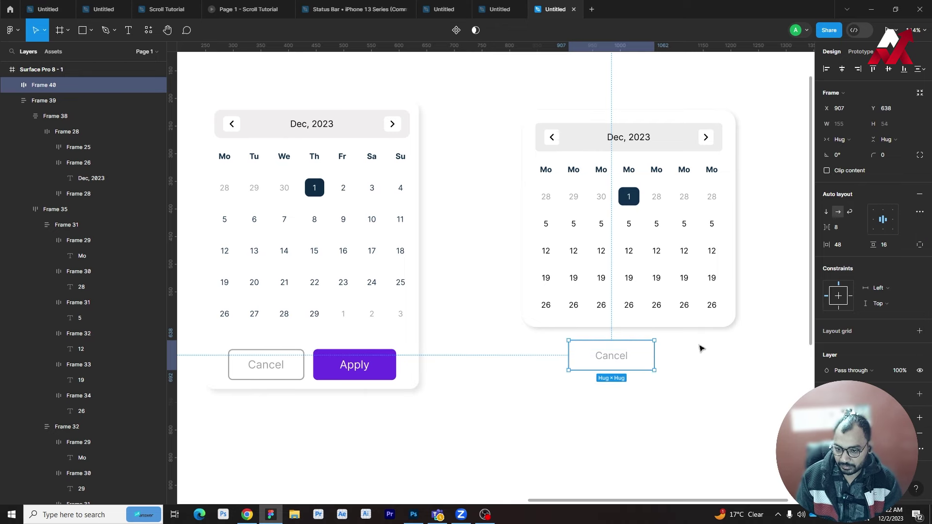
# Step: Round the Cancel button's corners to an 8 px radius
pyautogui.click(701, 350)
pyautogui.click(609, 363)
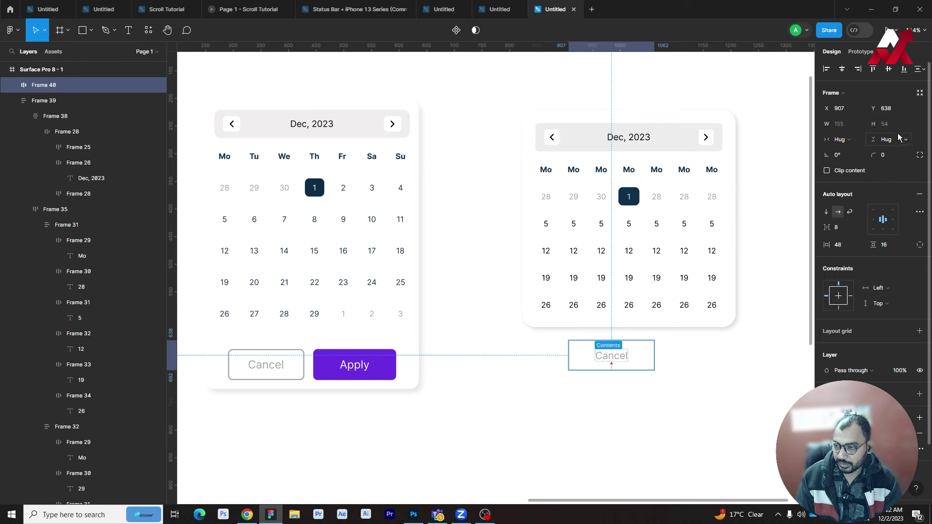
pyautogui.click(888, 156)
pyautogui.write('16')
pyautogui.press('Return')
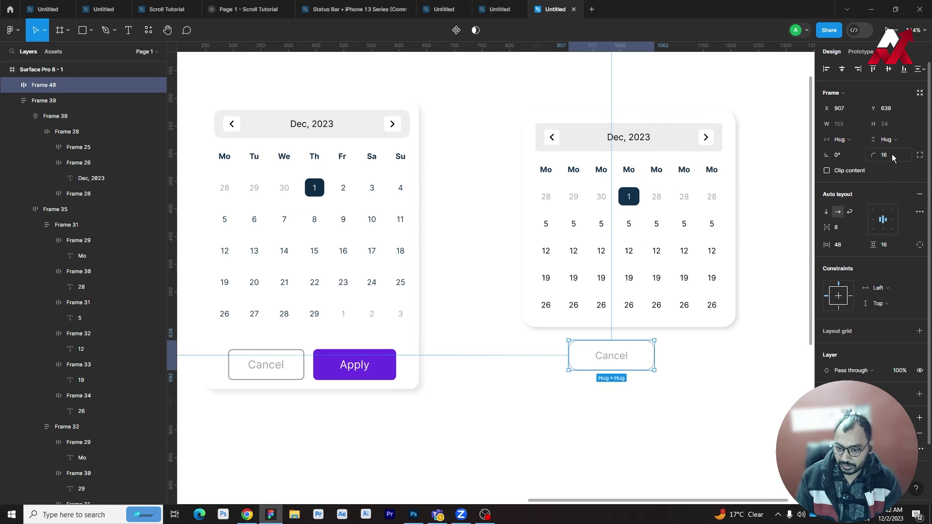
pyautogui.click(891, 155)
pyautogui.write('8')
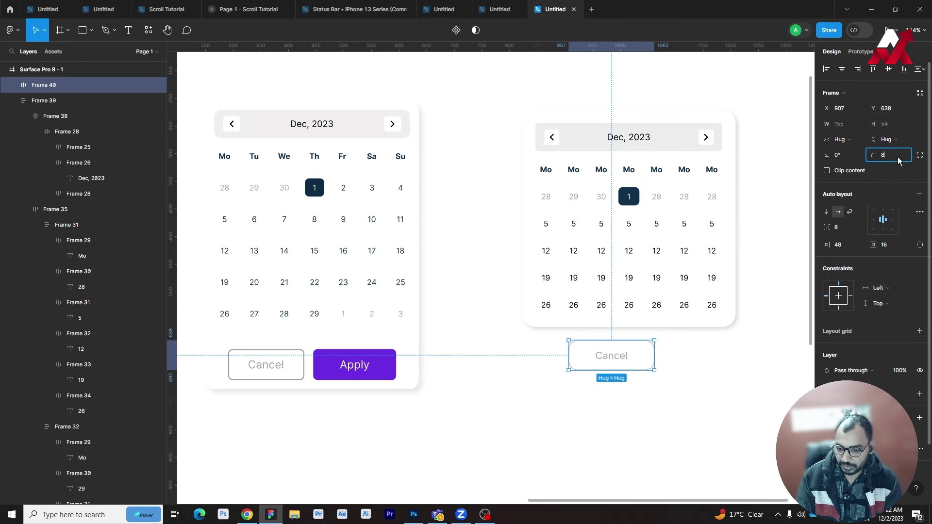
pyautogui.press('Return')
pyautogui.click(652, 446)
pyautogui.hscroll(3, 652, 446)
pyautogui.click(551, 359)
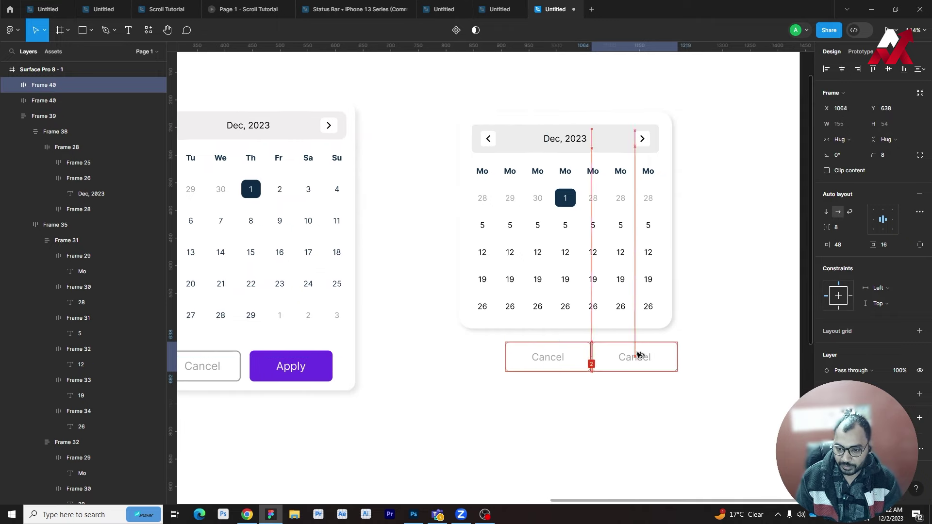
# Step: Duplicate the Cancel button to its right and relabel the copy 'Apply'
pyautogui.keyDown('alt'); pyautogui.moveTo(554, 360); pyautogui.dragTo(651, 381); pyautogui.keyUp('alt')
pyautogui.click(654, 378)
pyautogui.press('t')
pyautogui.click(643, 358)
pyautogui.hotkey('ctrl', 'a')
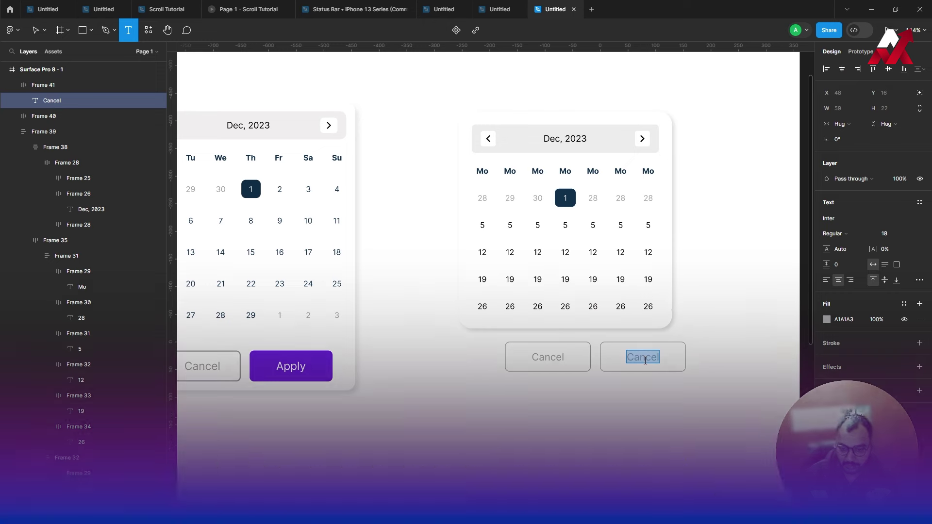
pyautogui.write('Appluy')
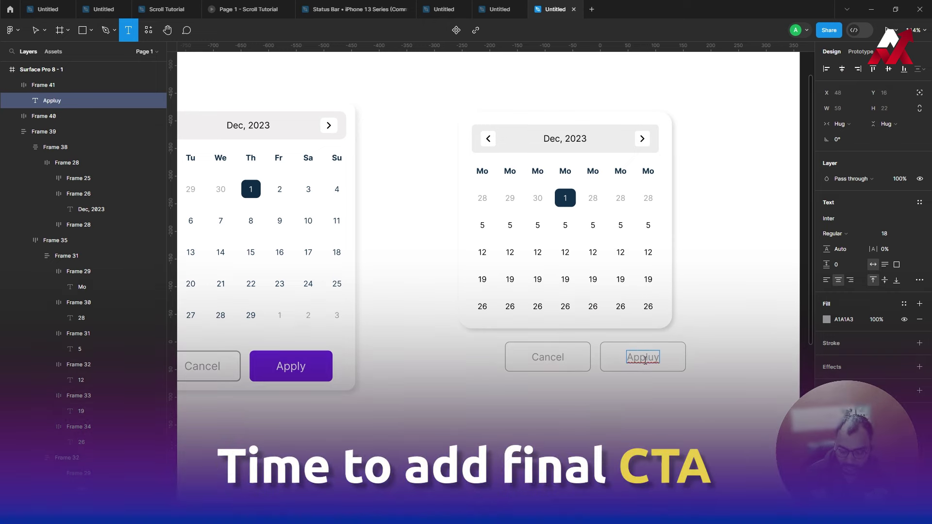
pyautogui.press('BackSpace')
pyautogui.press('BackSpace')
pyautogui.write('y')
pyautogui.click(644, 445)
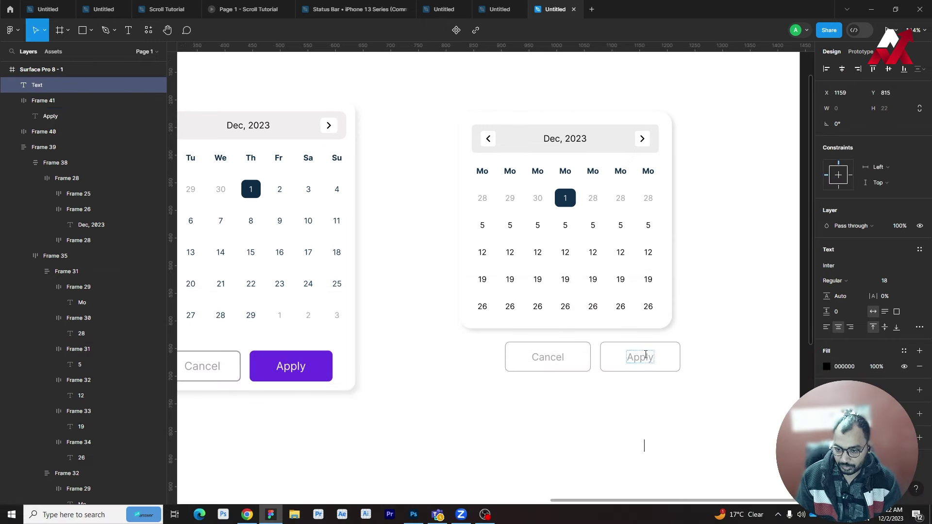
pyautogui.press('Escape')
# Step: Add a purple 6B2EE3 fill to the Apply button
pyautogui.click(676, 371)
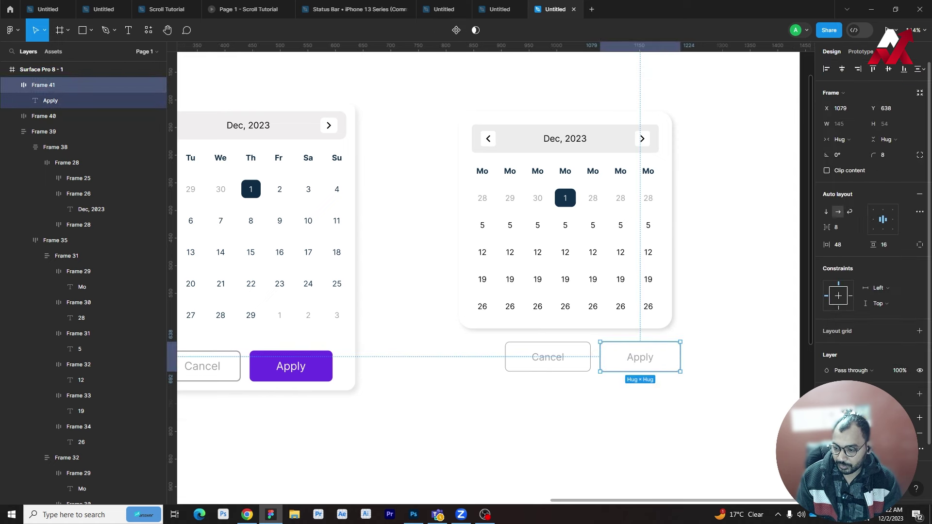
pyautogui.scroll(-3, 871, 243)
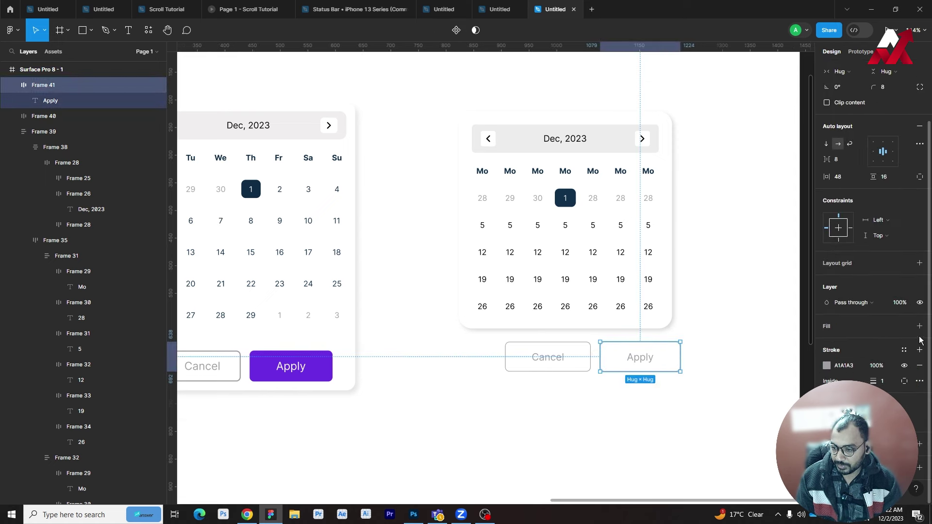
pyautogui.click(919, 326)
pyautogui.click(827, 342)
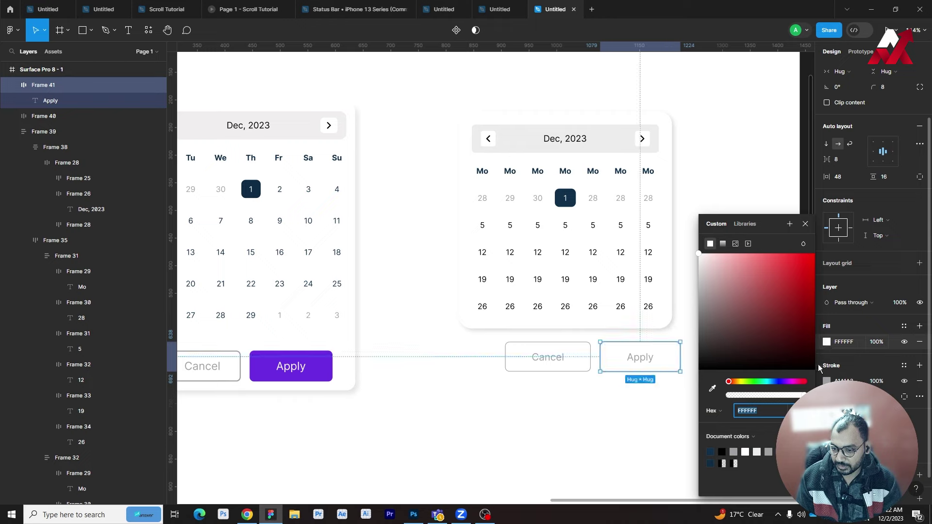
pyautogui.write('6B2EE3')
pyautogui.press('Return')
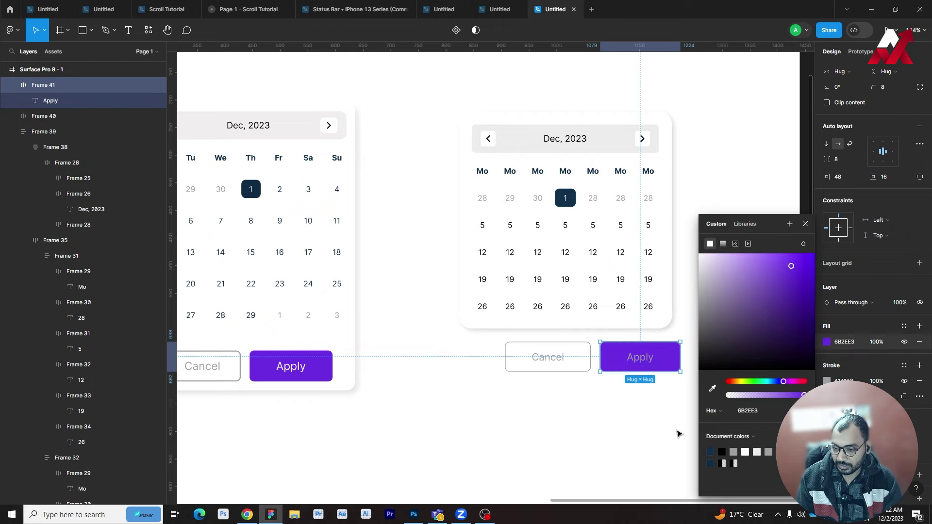
pyautogui.click(660, 399)
# Step: Make the Apply button's border match its 6B2EE3 purple fill
pyautogui.scroll(3, 664, 356)
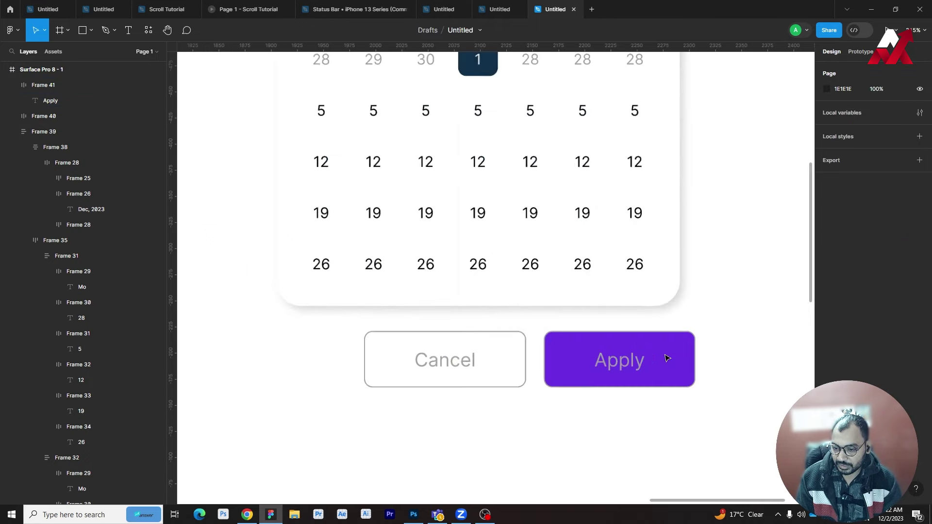
pyautogui.scroll(2, 664, 356)
pyautogui.click(672, 358)
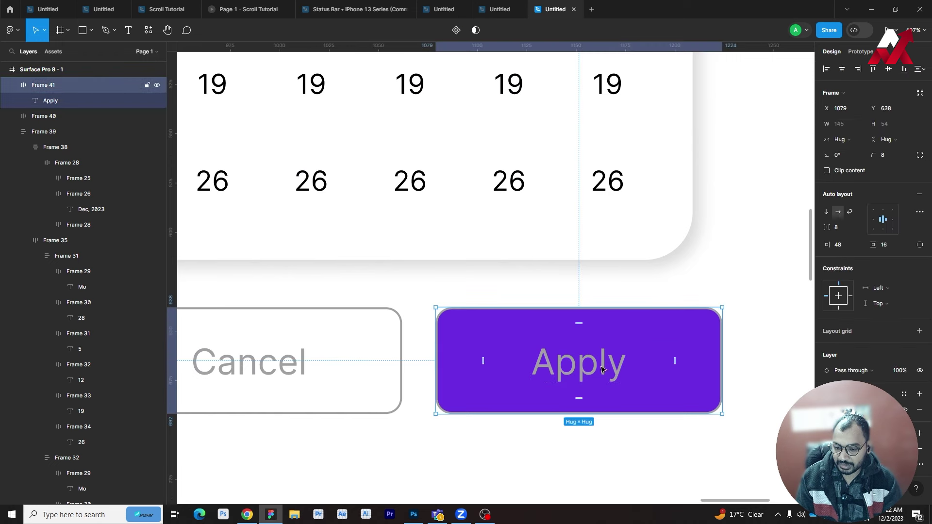
pyautogui.click(828, 449)
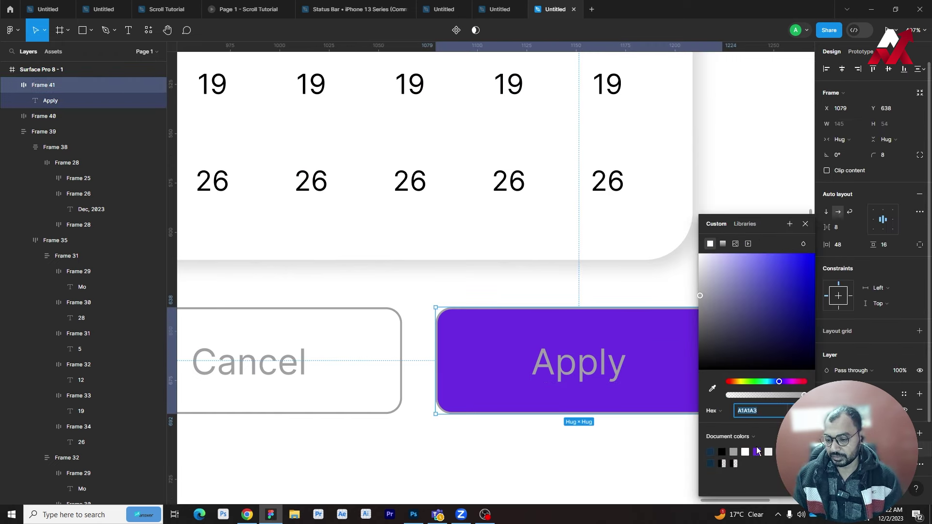
pyautogui.click(757, 452)
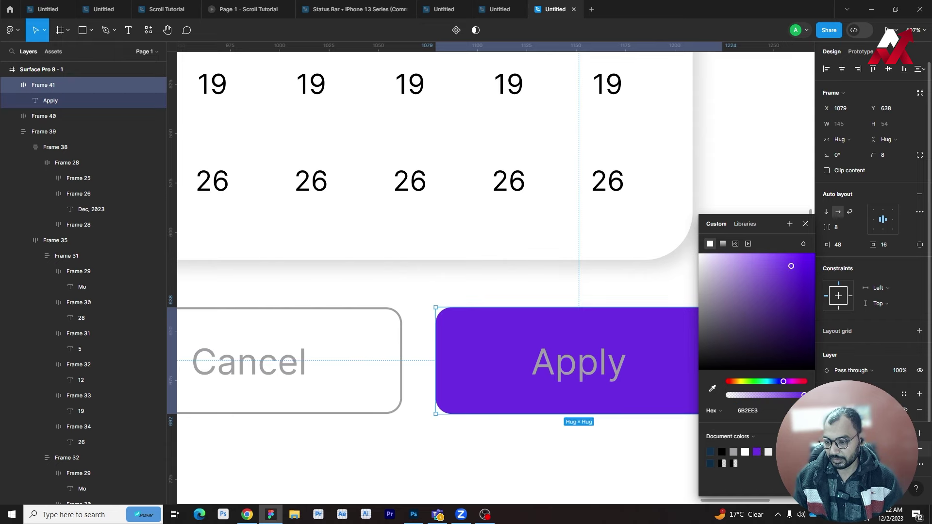
pyautogui.click(750, 410)
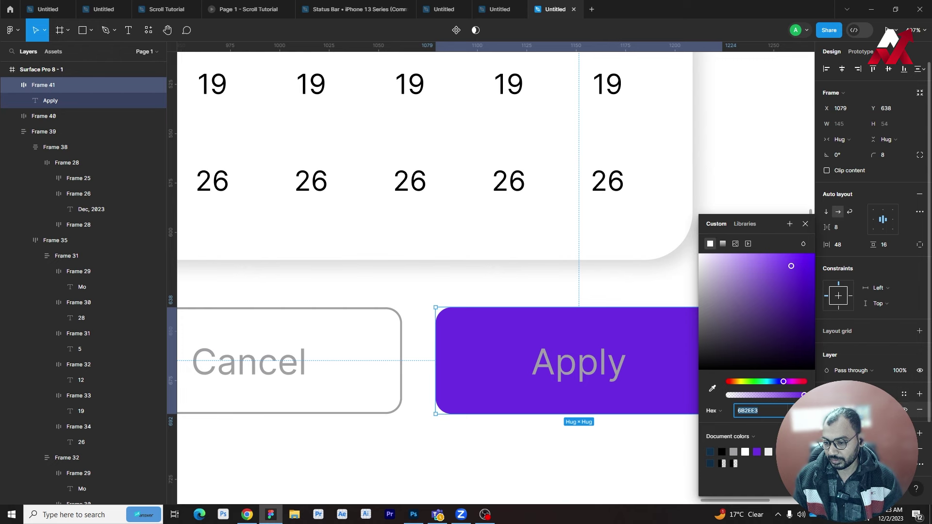
pyautogui.press('Escape')
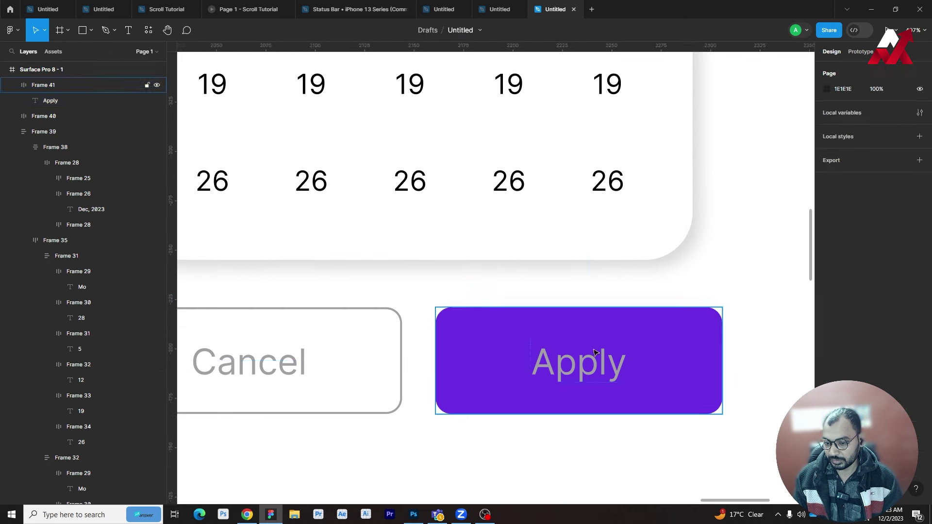
pyautogui.click(827, 409)
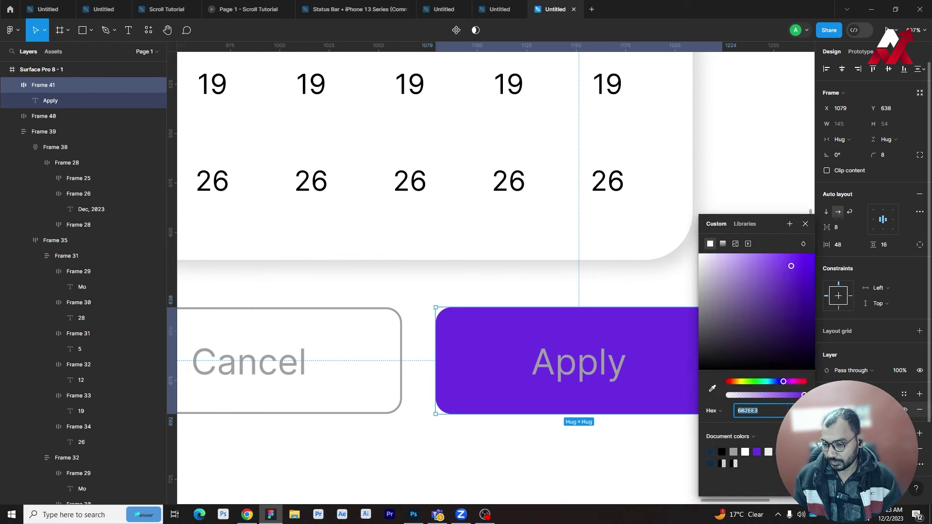
pyautogui.press('Escape')
# Step: Turn the Apply label text white
pyautogui.scroll(-2, 871, 311)
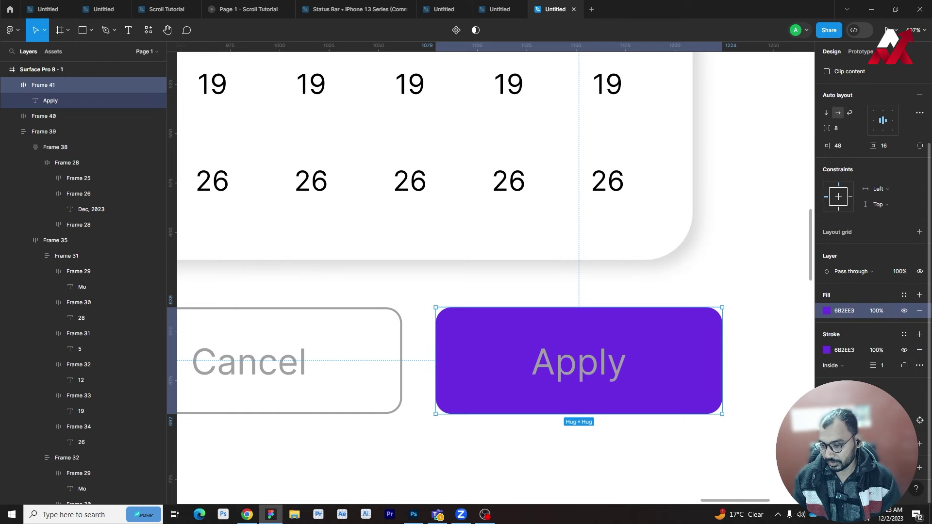
pyautogui.click(826, 310)
pyautogui.click(611, 426)
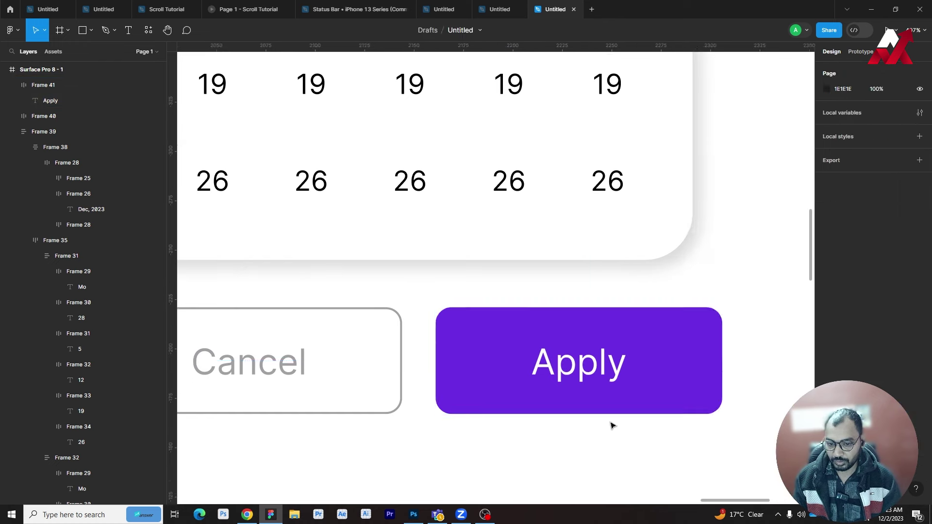
pyautogui.scroll(-5, 612, 425)
pyautogui.scroll(-3, 611, 426)
pyautogui.click(612, 369)
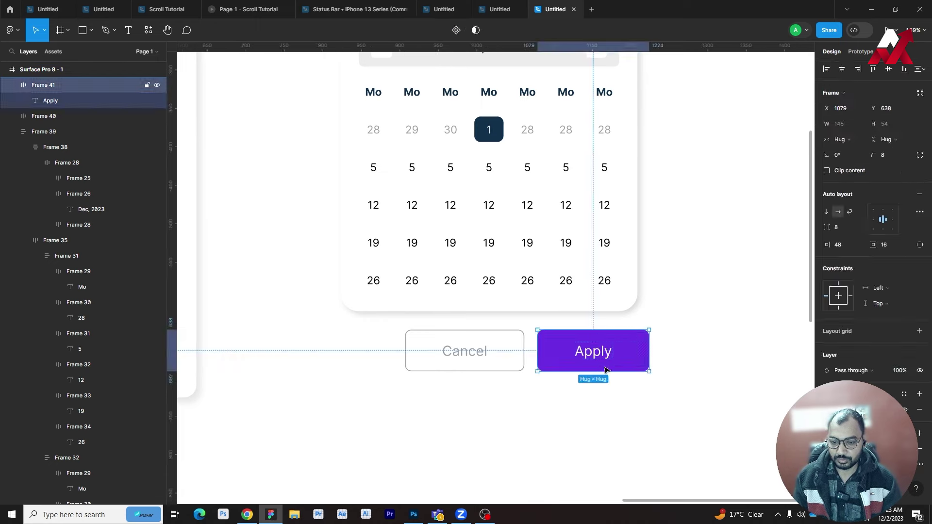
# Step: Wrap Cancel and Apply in one auto-layout row and drag it into the calendar card
pyautogui.keyDown('shift'); pyautogui.click(514, 356); pyautogui.keyUp('shift')
pyautogui.hotkey('shift', 'a')
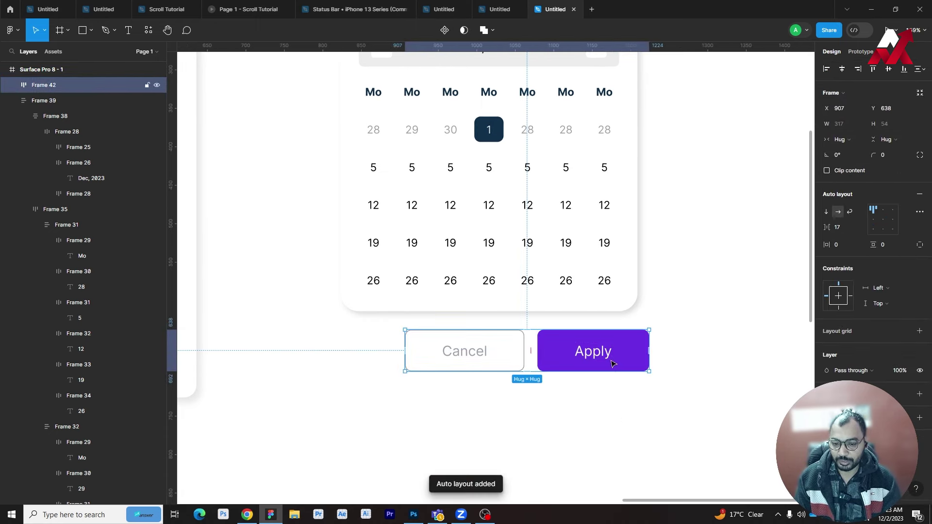
pyautogui.moveTo(612, 364); pyautogui.dragTo(572, 356)
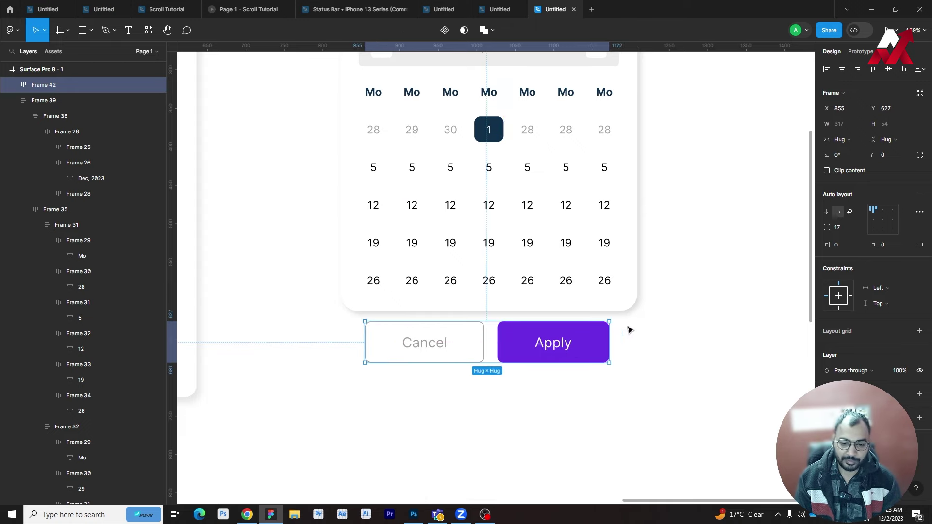
pyautogui.keyDown('ctrl'); pyautogui.scroll(-3, 597, 348); pyautogui.keyUp('ctrl')
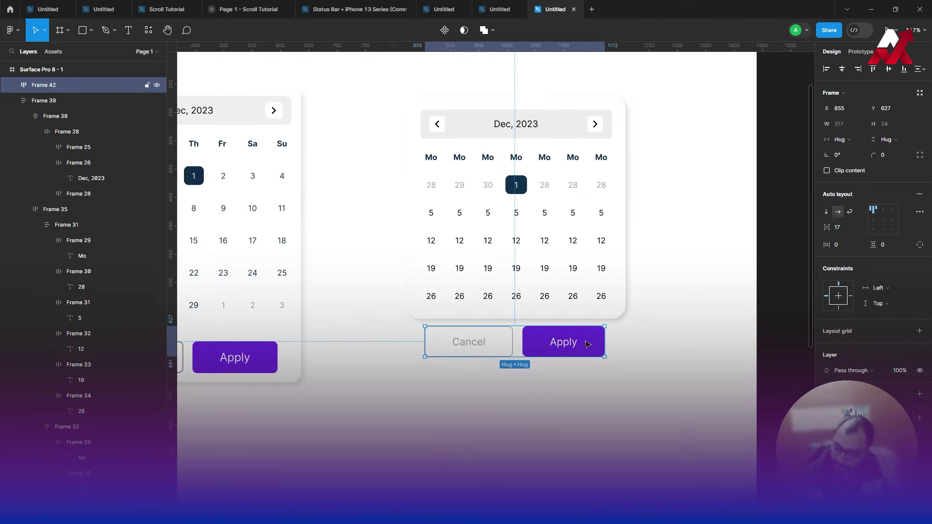
pyautogui.moveTo(568, 348); pyautogui.dragTo(572, 161)
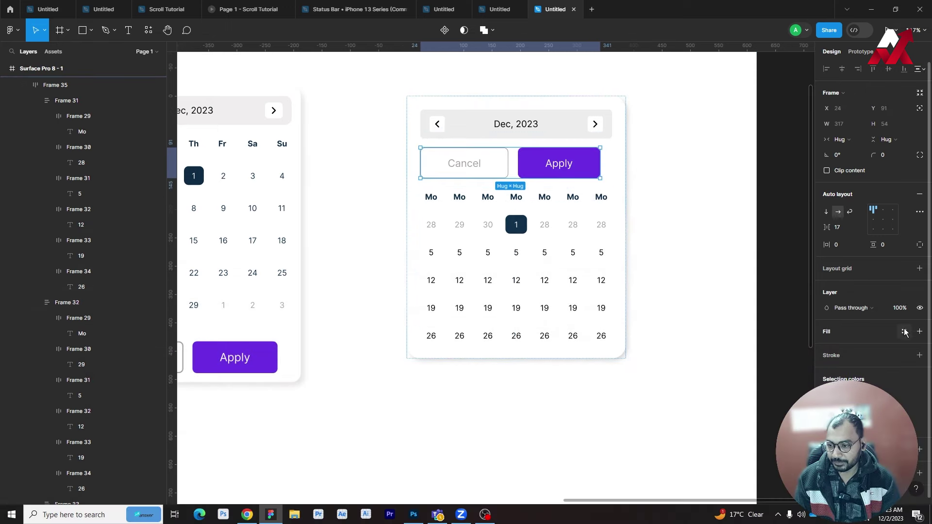
# Step: Nudge the button row below the date grid inside the card
pyautogui.click(505, 188)
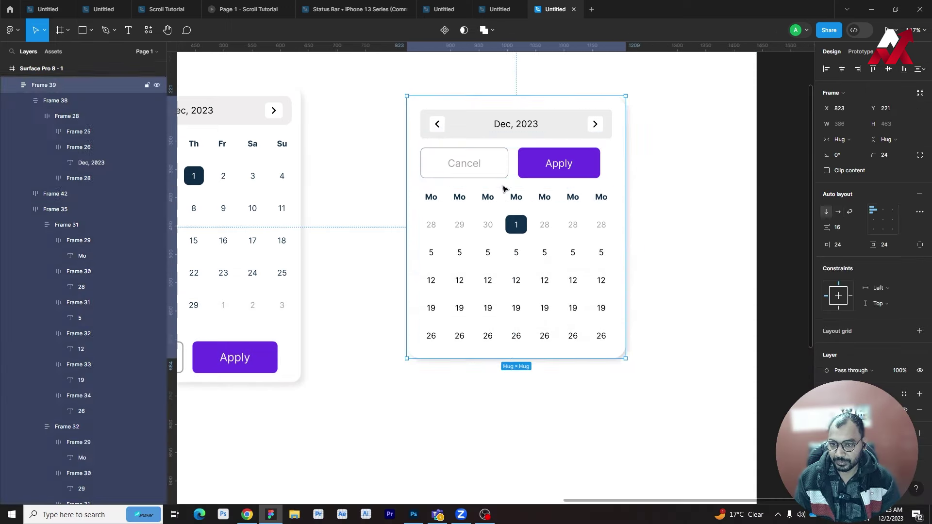
pyautogui.click(725, 210)
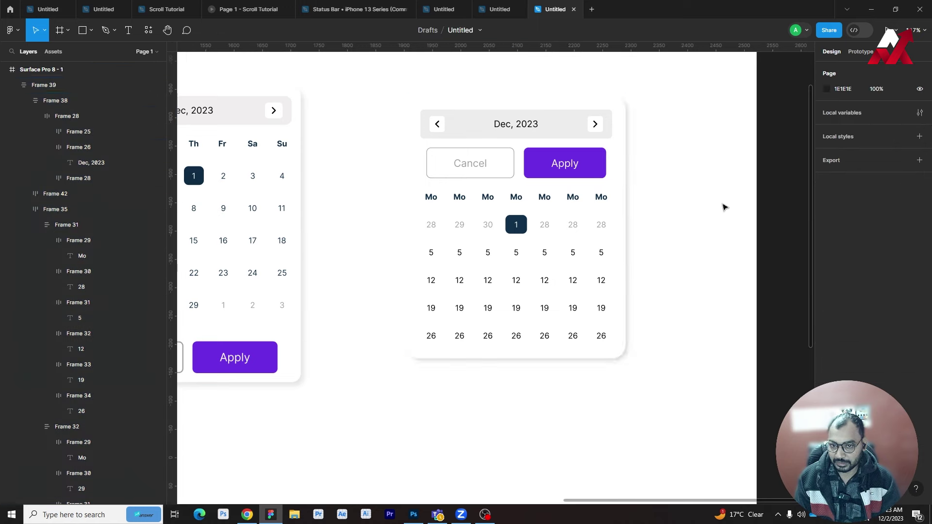
pyautogui.doubleClick(574, 164)
pyautogui.press('Down')
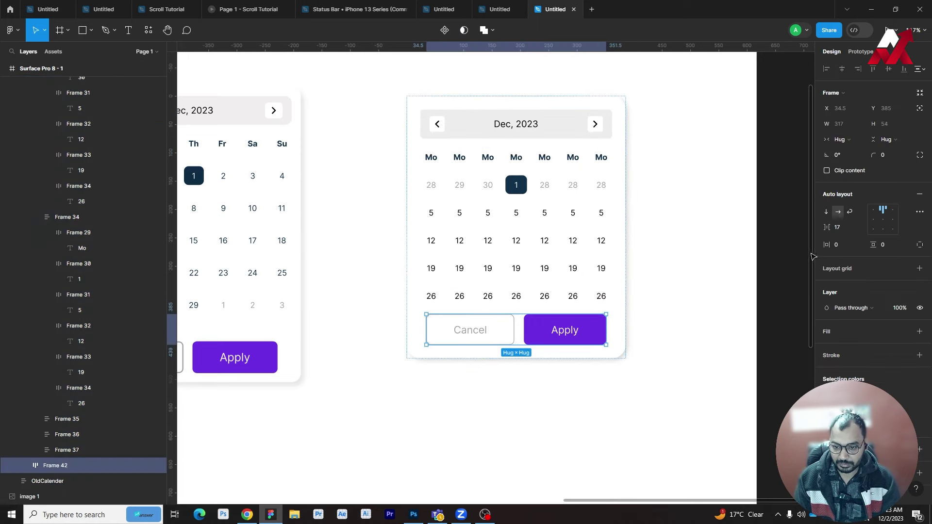
pyautogui.click(682, 323)
# Step: Return the button row into the card and send it to the bottom of the layout
pyautogui.scroll(3, 682, 323)
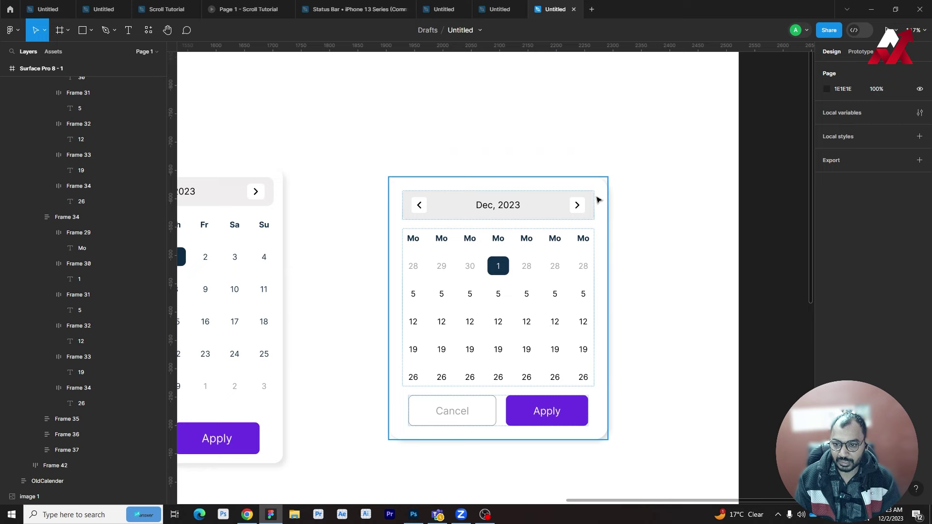
pyautogui.click(576, 412)
pyautogui.scroll(-3, 614, 327)
pyautogui.moveTo(572, 299); pyautogui.dragTo(572, 435)
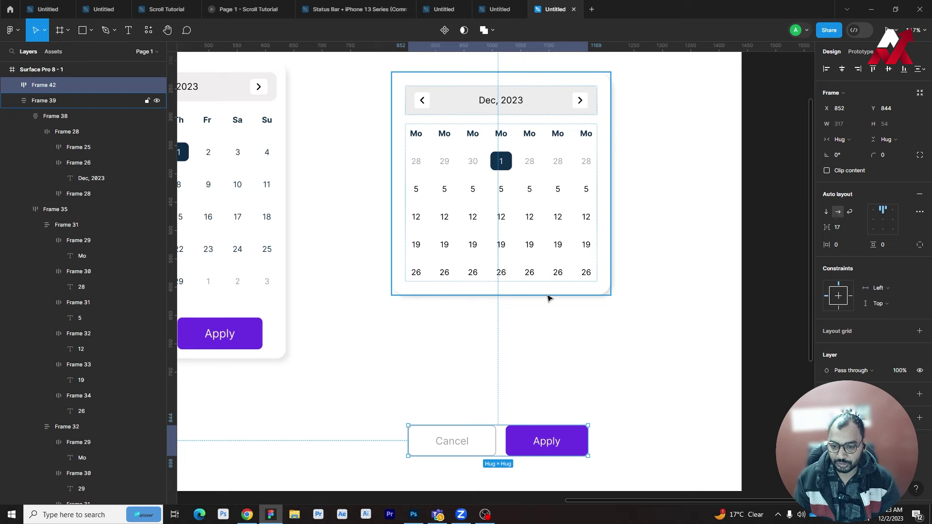
pyautogui.hotkey('ctrl', 'z')
pyautogui.hotkey('ctrl', 'shift', 'z')
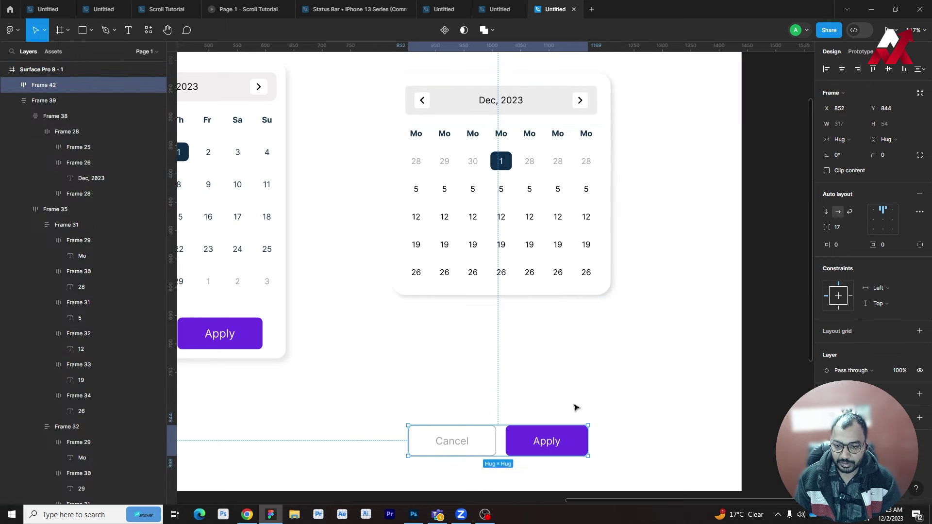
pyautogui.click(510, 323)
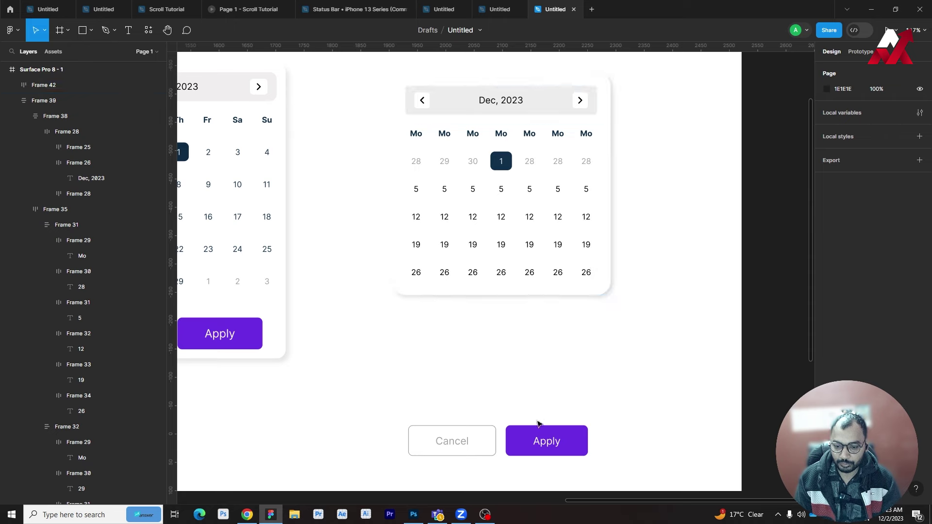
pyautogui.moveTo(537, 427)
pyautogui.mouseDown()
pyautogui.moveTo(548, 127)
pyautogui.moveTo(618, 182)
pyautogui.mouseUp()
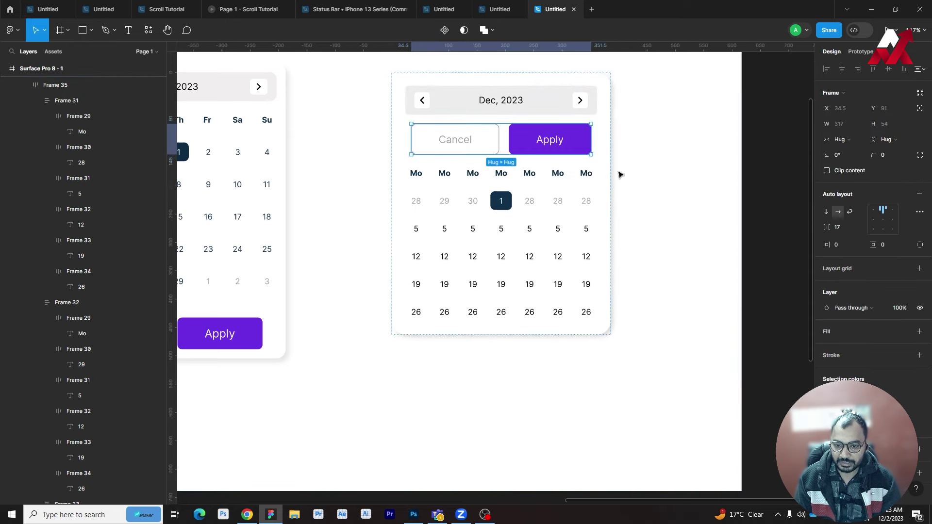
pyautogui.hotkey('ctrl', 'shift', '[')
pyautogui.click(646, 297)
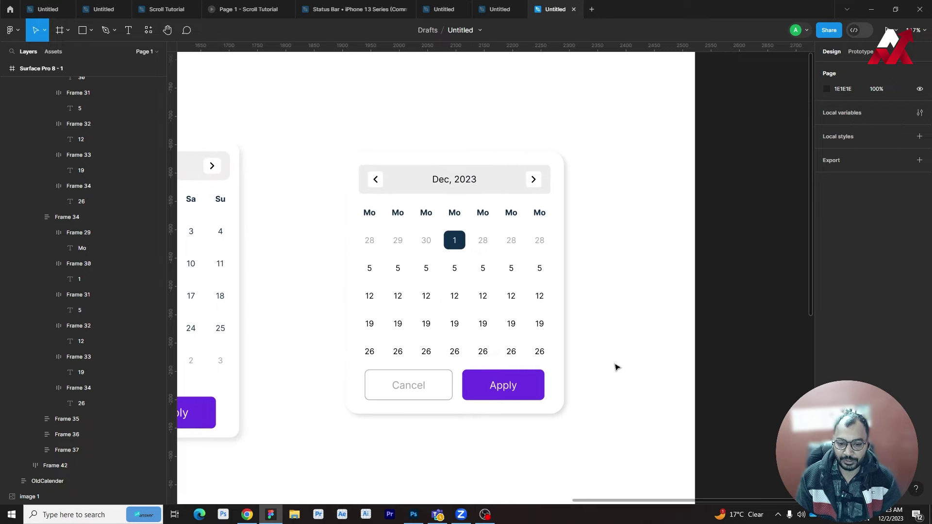
# Step: Test-resize the OldCalender frame narrower, then restore its width
pyautogui.click(557, 289)
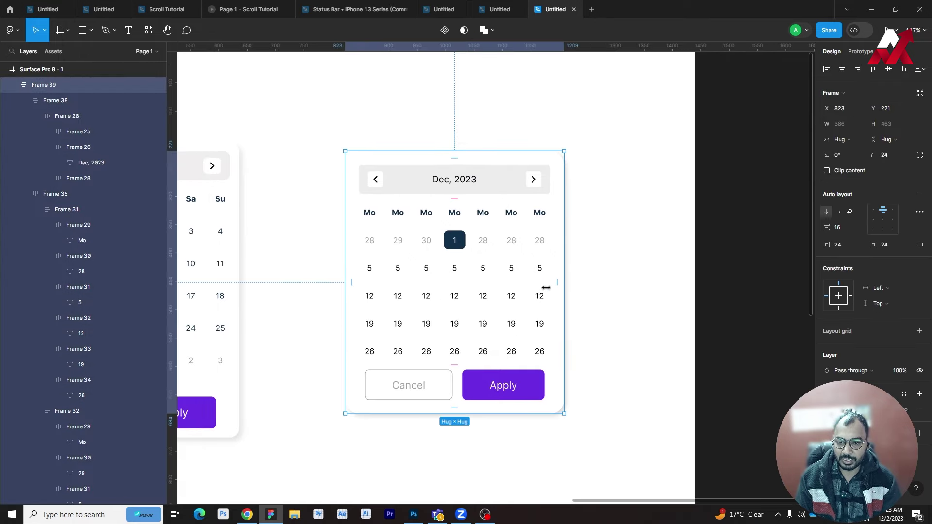
pyautogui.hscroll(-5, 486, 271)
pyautogui.click(399, 251)
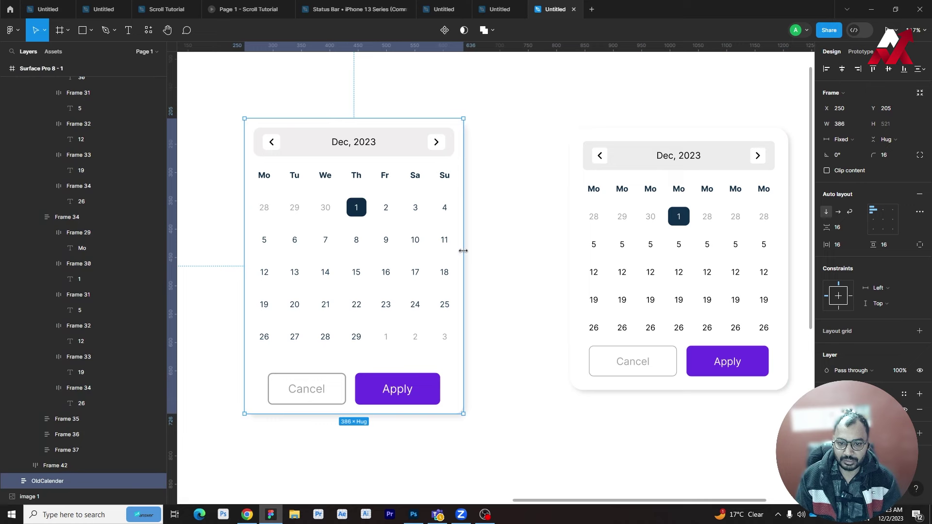
pyautogui.moveTo(461, 250); pyautogui.dragTo(346, 250)
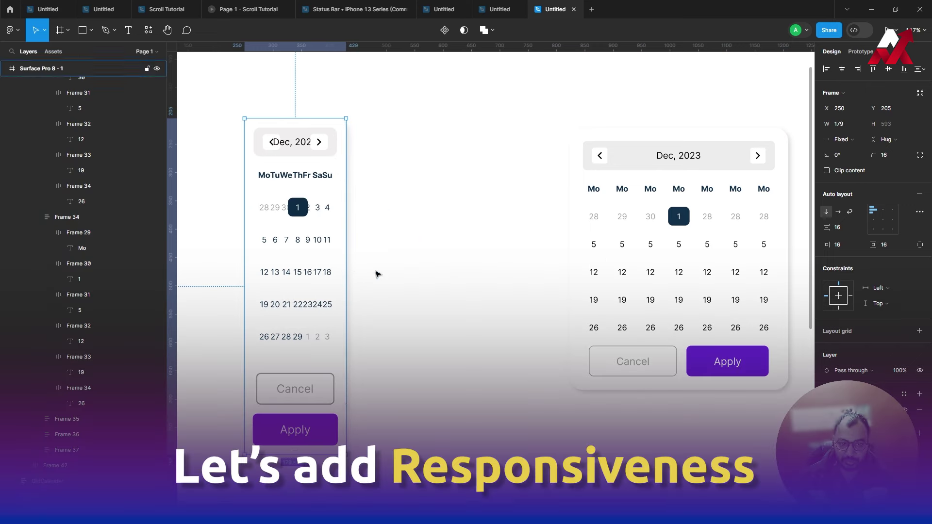
pyautogui.hotkey('ctrl', 'z')
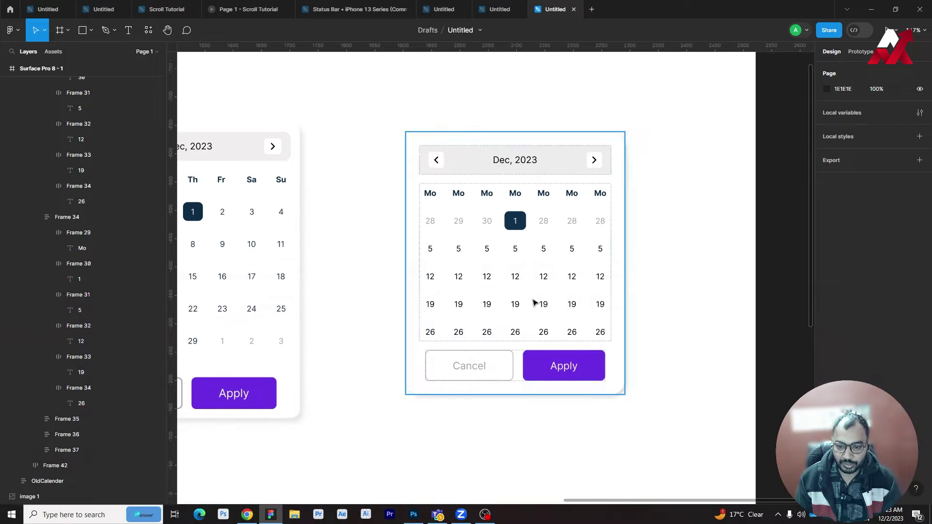
# Step: Set the Cancel/Apply row's width to Fill container, spanning 338 px
pyautogui.click(534, 303)
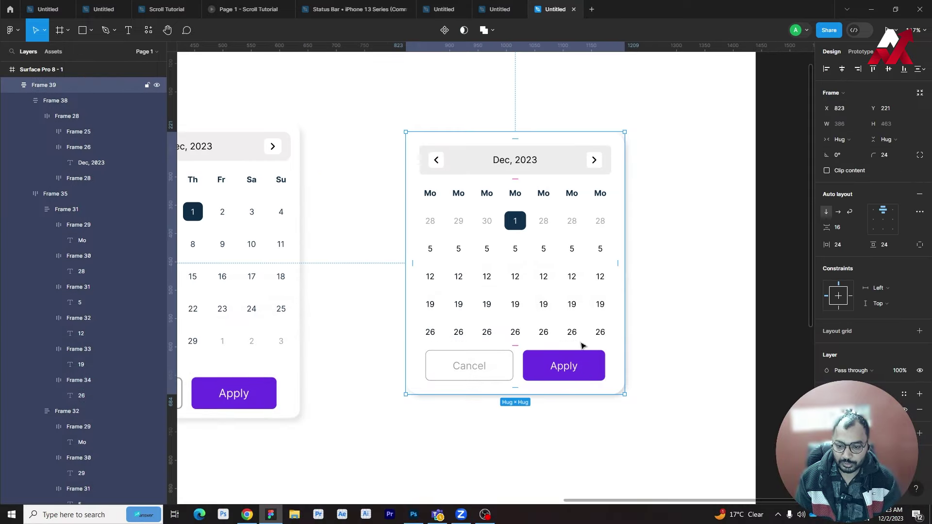
pyautogui.doubleClick(577, 369)
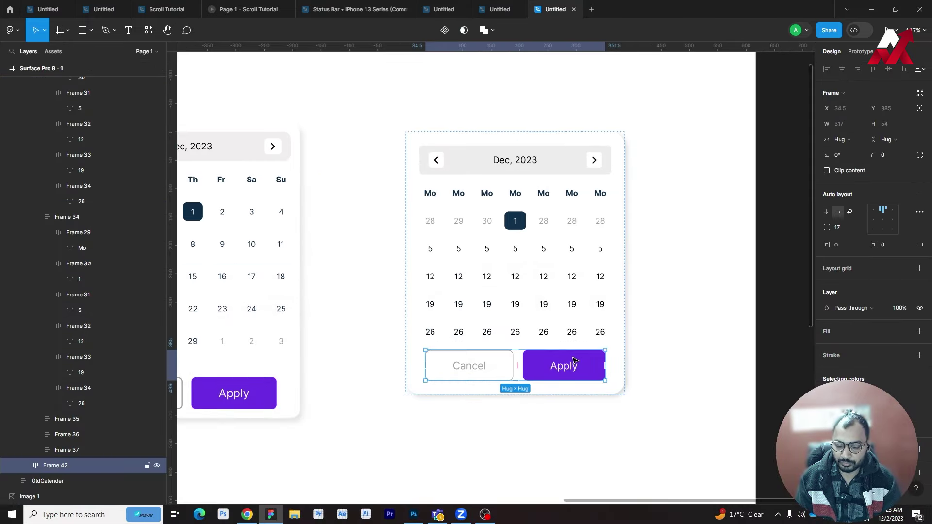
pyautogui.click(858, 142)
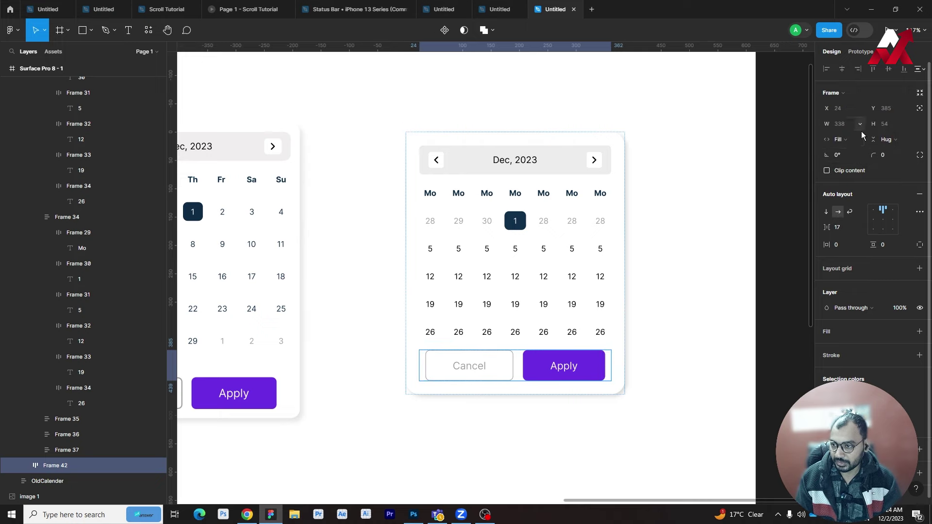
pyautogui.click(854, 141)
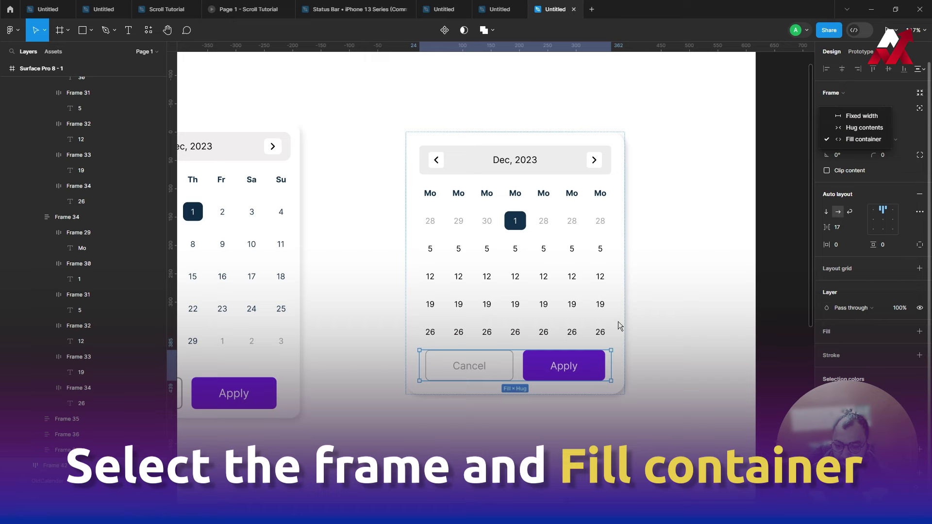
pyautogui.click(602, 301)
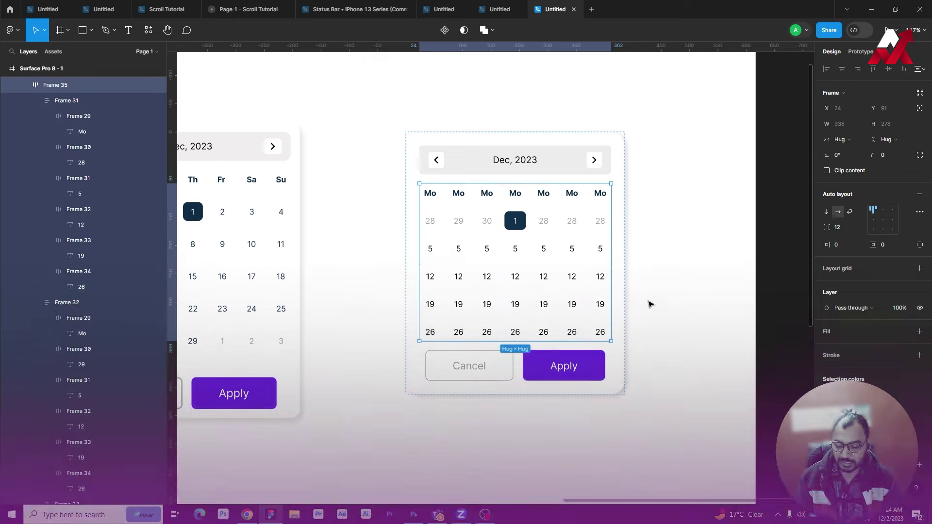
pyautogui.click(641, 316)
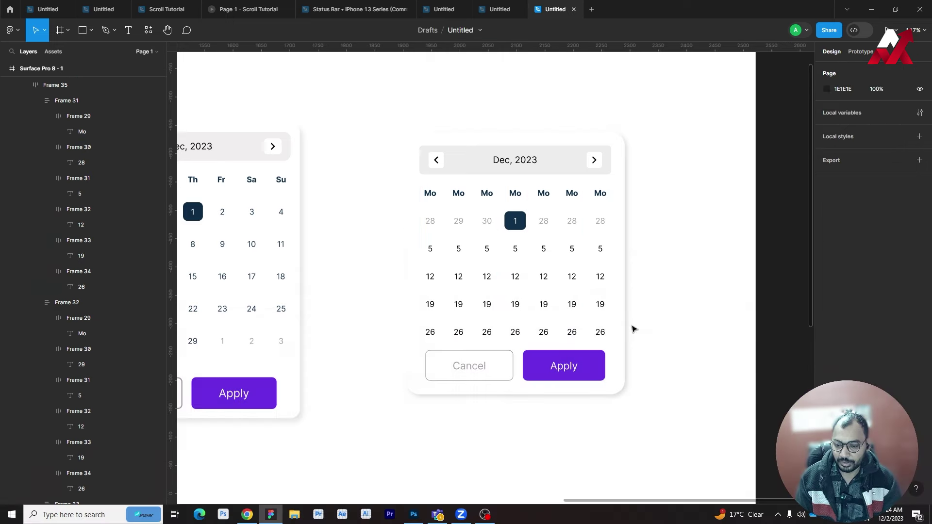
# Step: Test-narrow the calendar card, undo it, and reselect the button row
pyautogui.click(621, 318)
pyautogui.moveTo(624, 300); pyautogui.dragTo(544, 299)
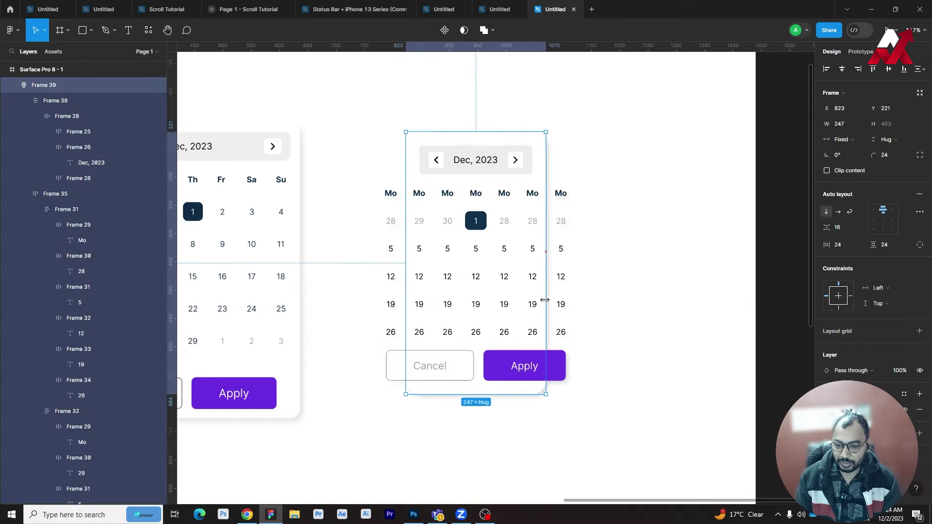
pyautogui.hotkey('ctrl', 'alt', 'shift', 'r')
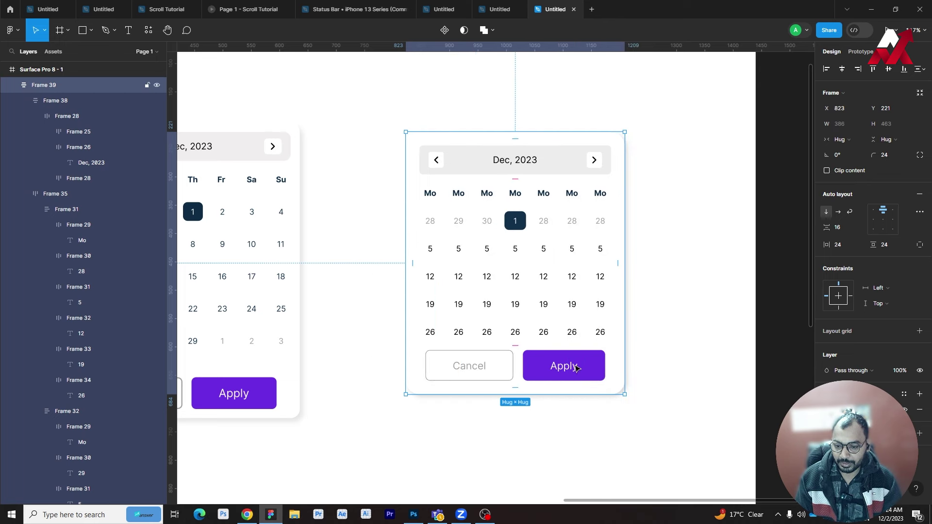
pyautogui.click(576, 368)
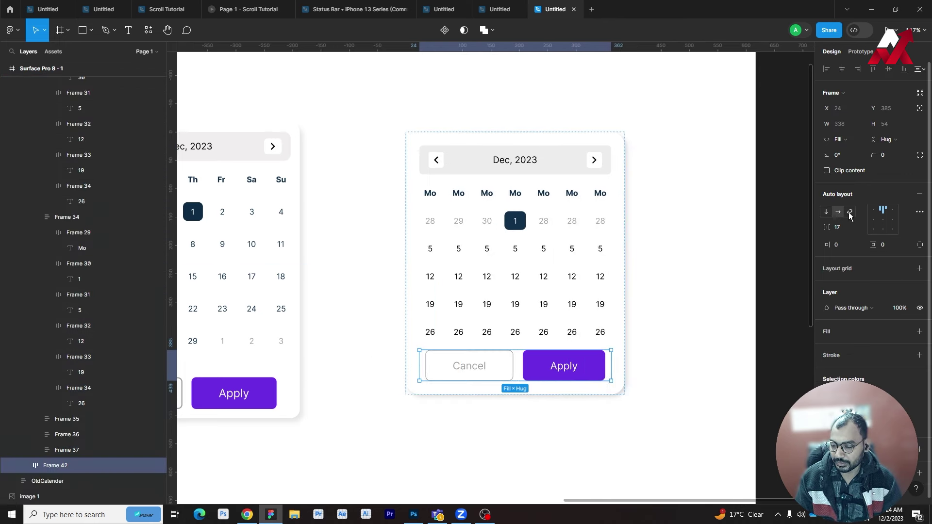
# Step: Narrow and re-widen the calendar card to test its responsiveness
pyautogui.click(697, 283)
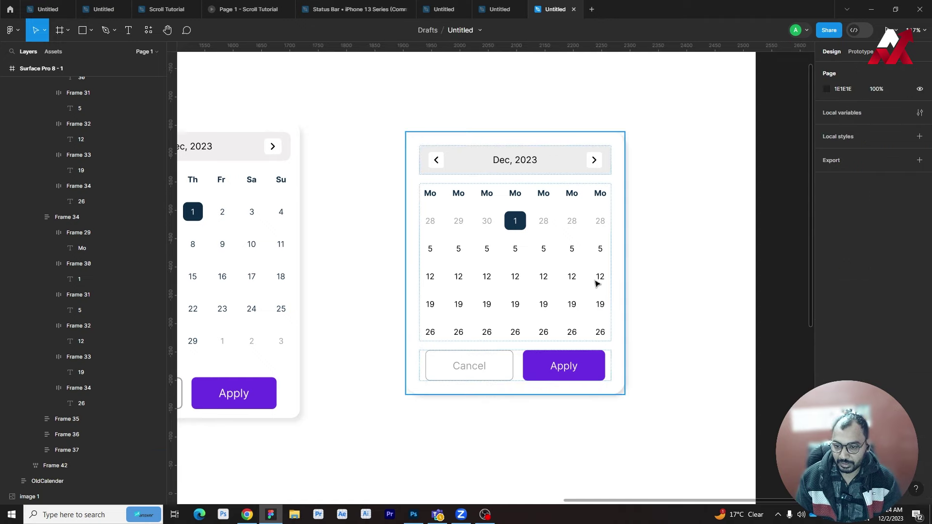
pyautogui.click(602, 280)
pyautogui.moveTo(626, 276)
pyautogui.mouseDown()
pyautogui.moveTo(504, 280)
pyautogui.moveTo(489, 304)
pyautogui.mouseUp()
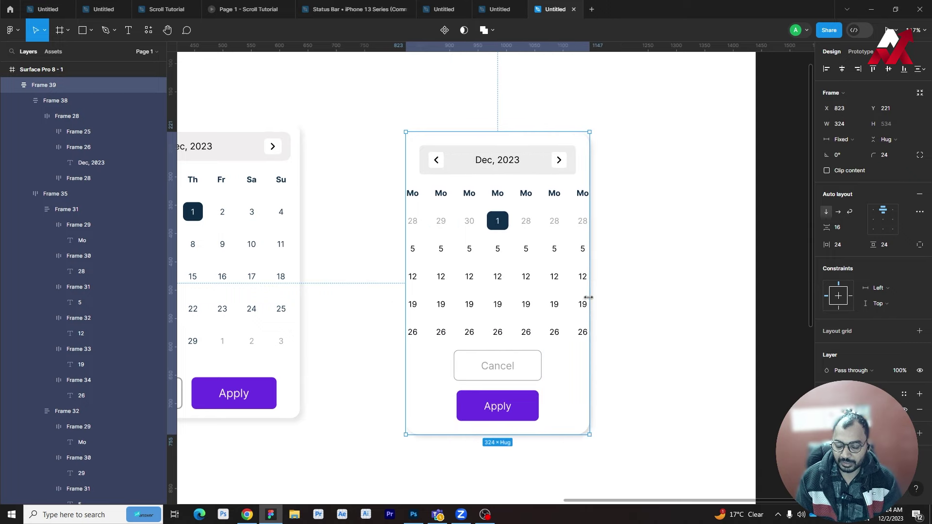
pyautogui.moveTo(490, 305); pyautogui.dragTo(626, 301)
pyautogui.click(697, 309)
# Step: Set the date grid's width to Fill container and test by narrowing the card
pyautogui.click(570, 274)
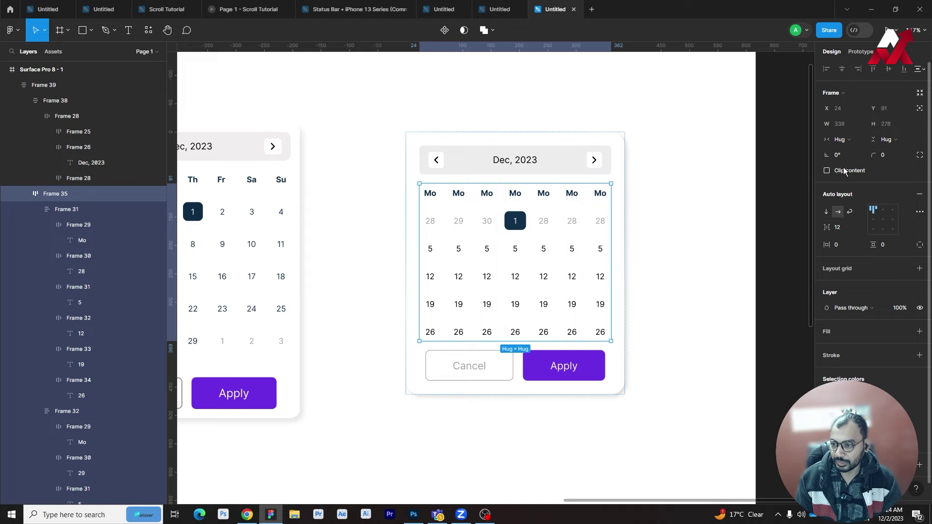
pyautogui.click(846, 138)
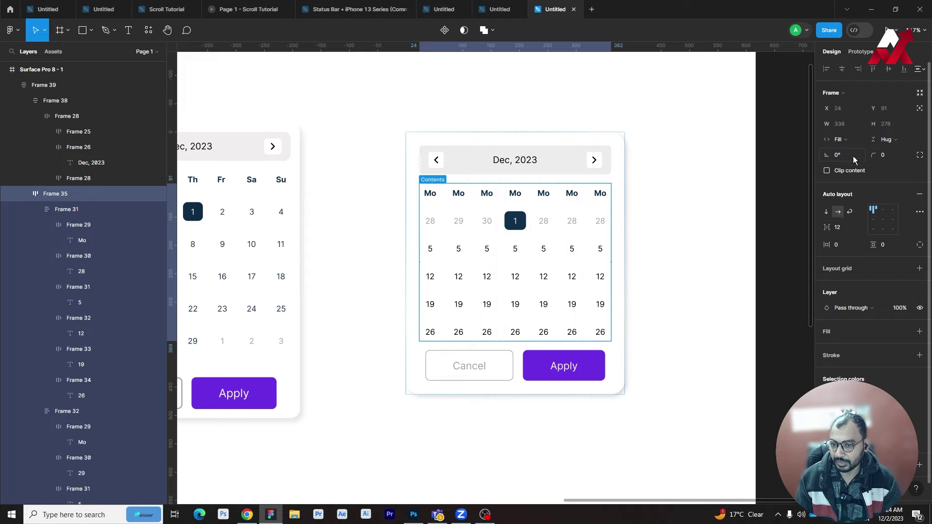
pyautogui.click(673, 225)
pyautogui.click(609, 235)
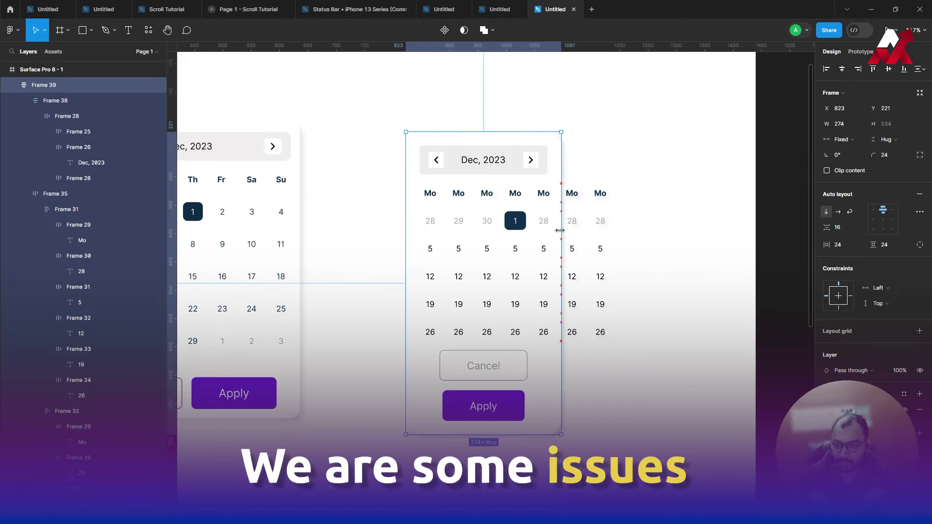
pyautogui.moveTo(624, 231); pyautogui.dragTo(534, 231)
pyautogui.hotkey('ctrl', 'z')
# Step: Try Hug on the date grid's width, then undo back to Fill container
pyautogui.click(584, 252)
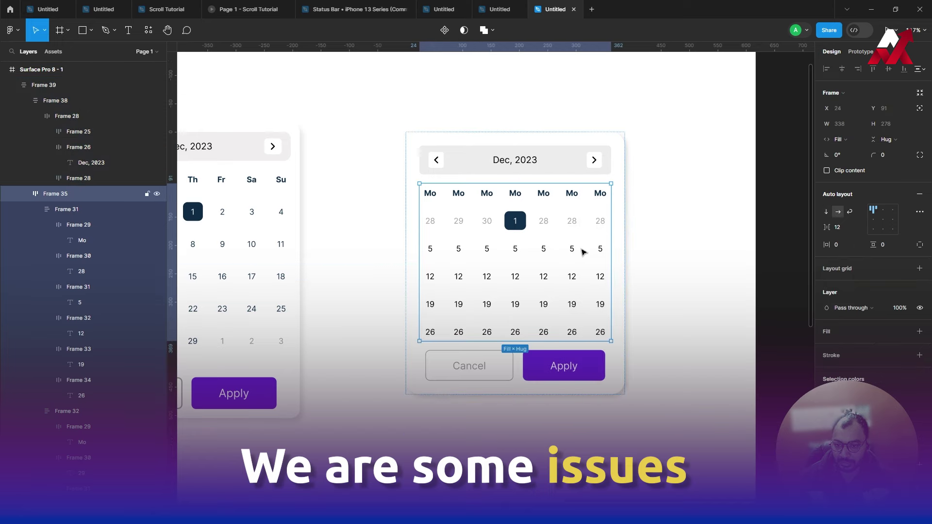
pyautogui.click(849, 138)
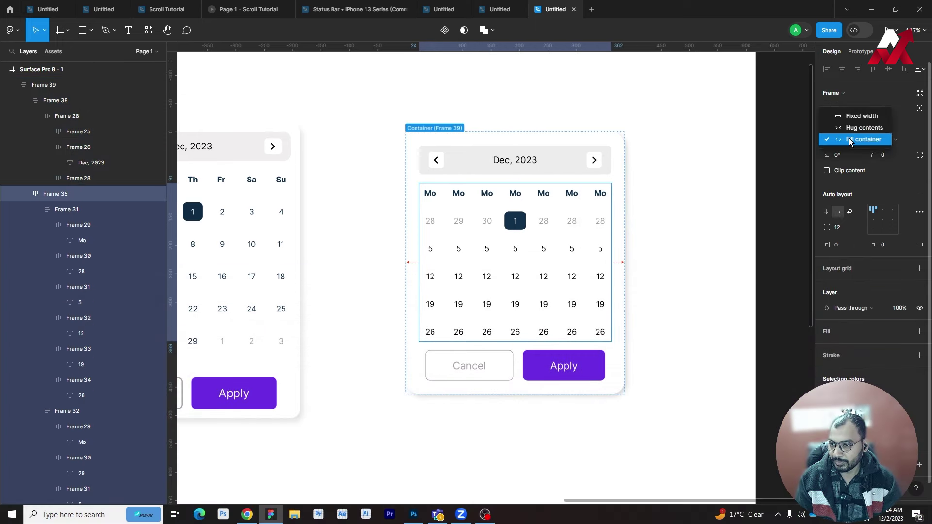
pyautogui.click(857, 127)
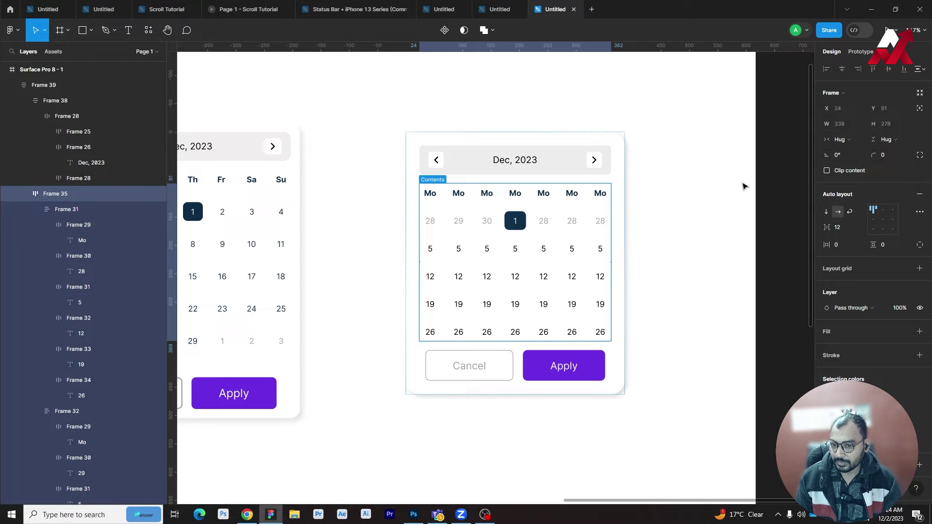
pyautogui.hotkey('ctrl', 'z')
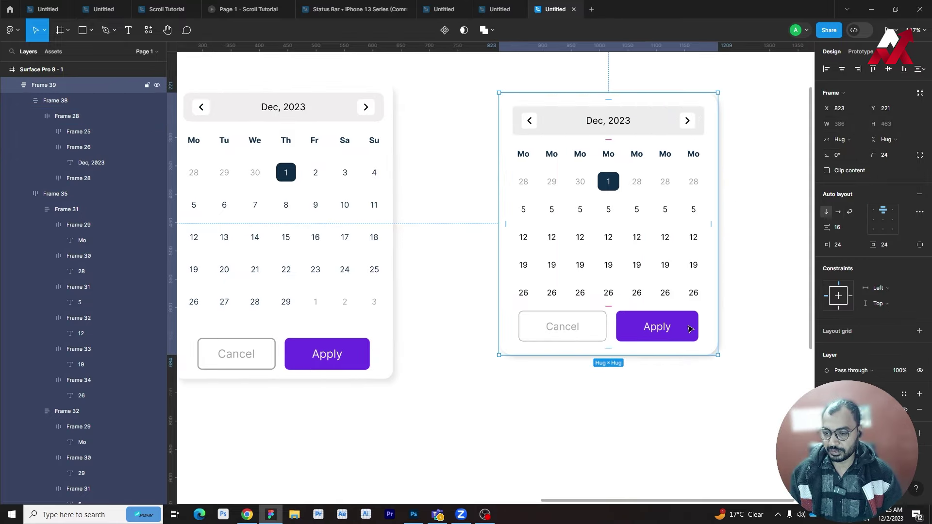
pyautogui.click(636, 187)
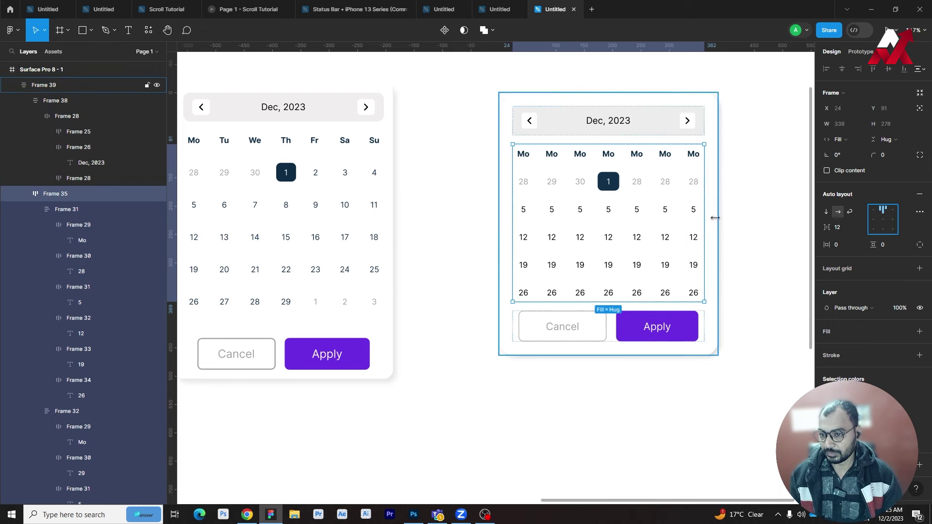
# Step: Make the date grid fill the card width with Auto column spacing
pyautogui.click(722, 217)
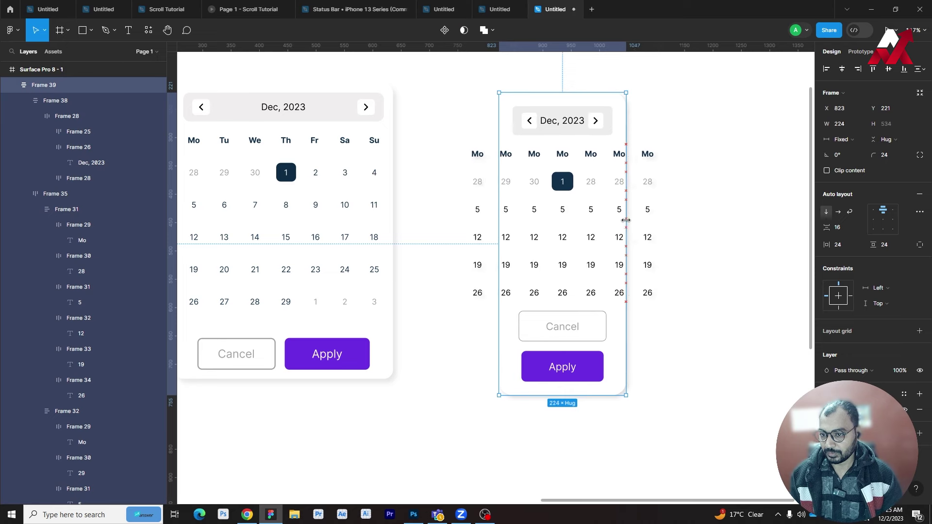
pyautogui.moveTo(715, 215); pyautogui.dragTo(718, 218)
pyautogui.click(687, 228)
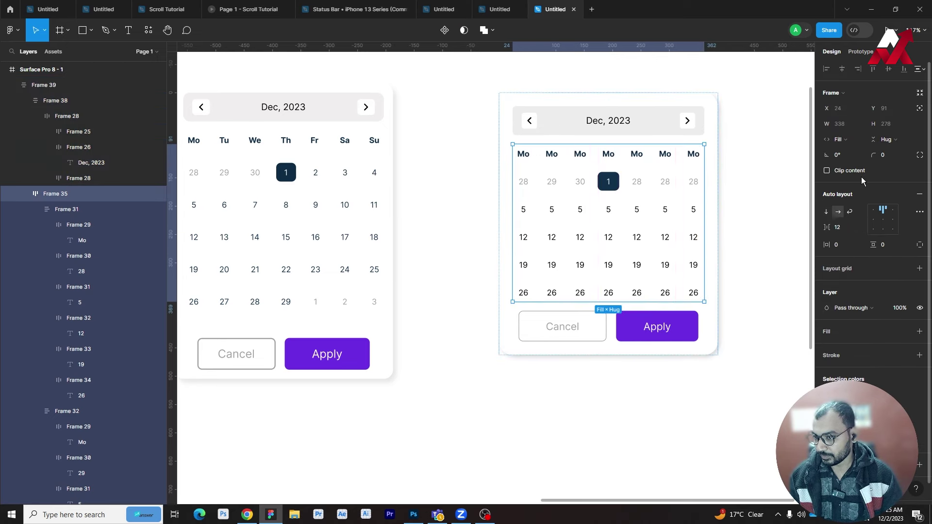
pyautogui.click(842, 140)
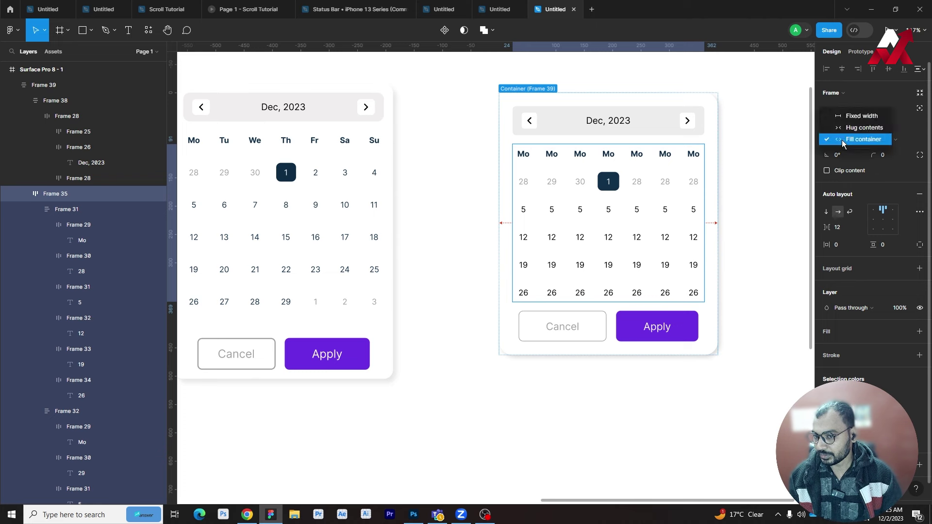
pyautogui.click(843, 140)
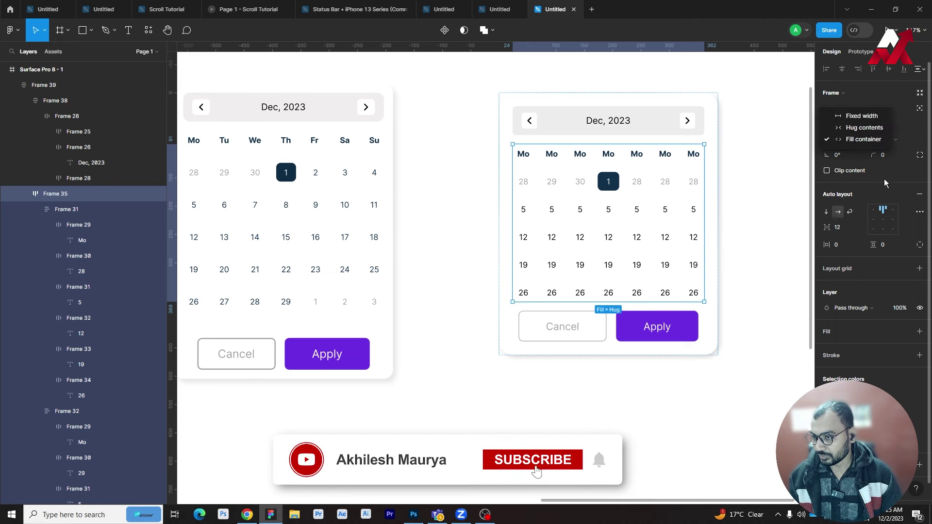
pyautogui.click(858, 227)
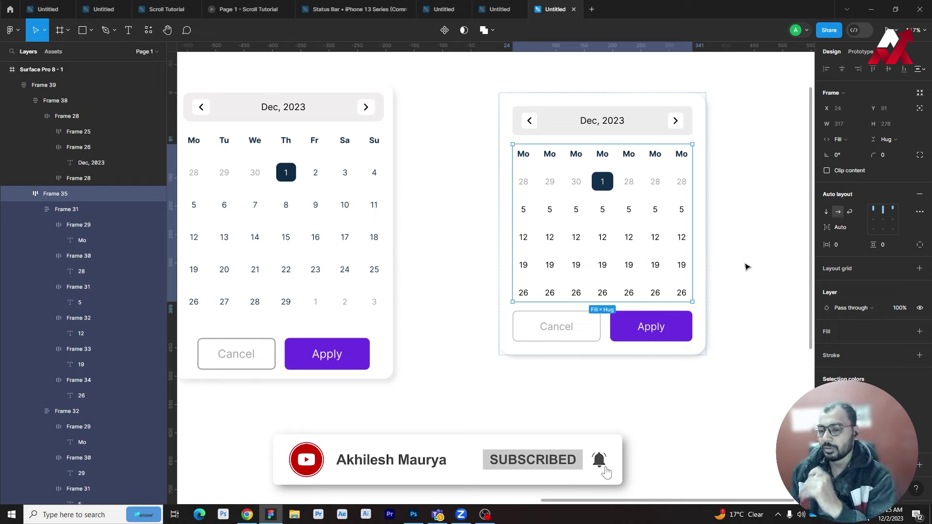
# Step: Check the grid's spacing, then test-narrow the card and undo
pyautogui.click(672, 231)
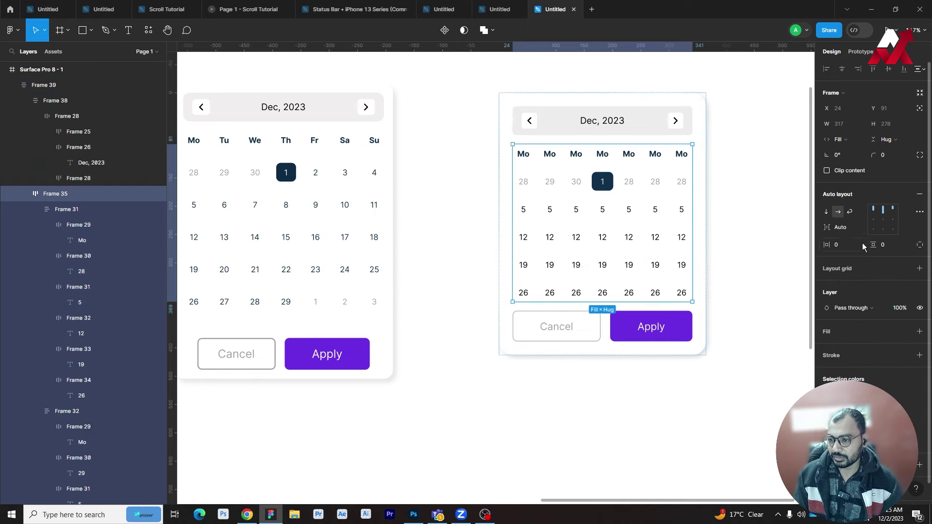
pyautogui.moveTo(844, 228)
pyautogui.click(859, 227)
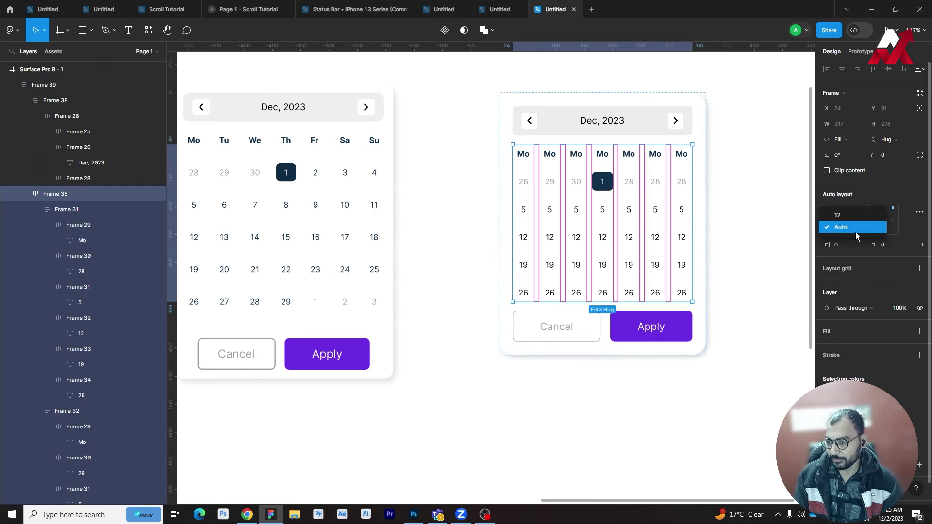
pyautogui.click(738, 239)
pyautogui.click(666, 191)
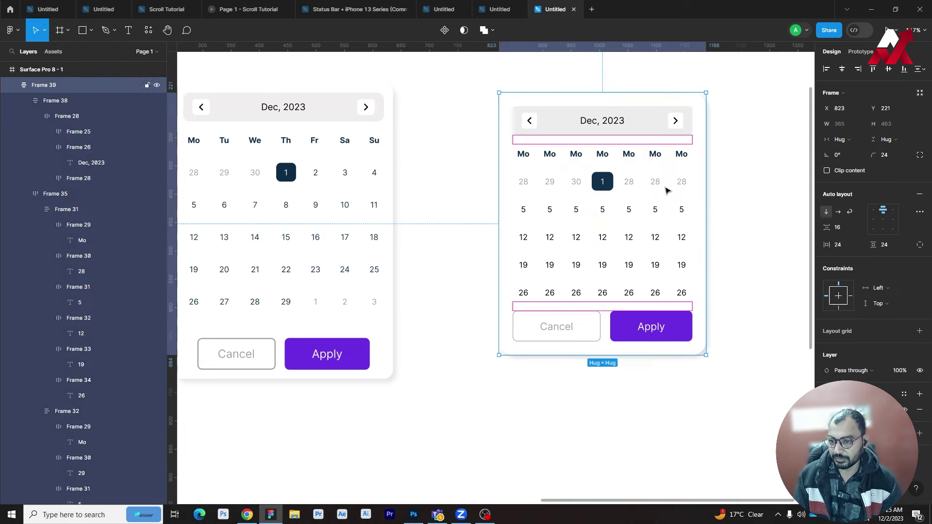
pyautogui.moveTo(709, 199); pyautogui.dragTo(569, 203)
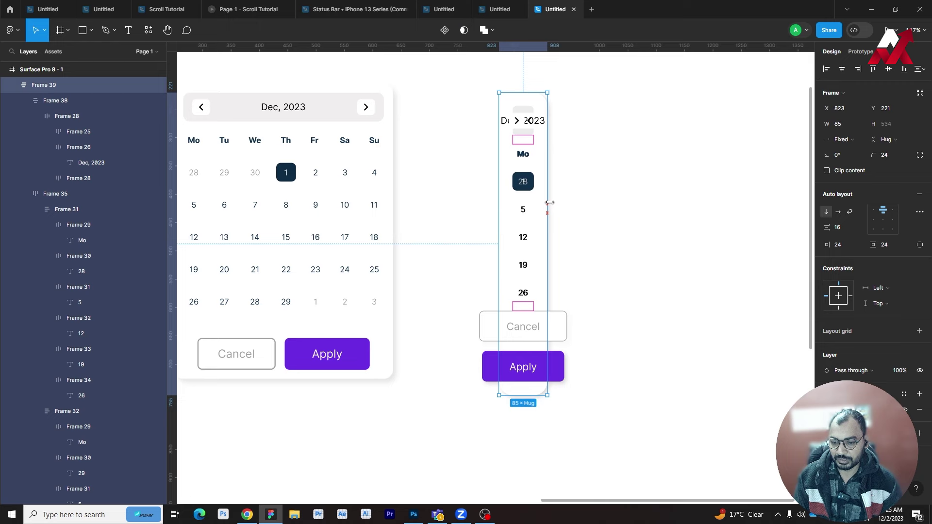
pyautogui.hotkey('ctrl', 'z')
pyautogui.click(778, 175)
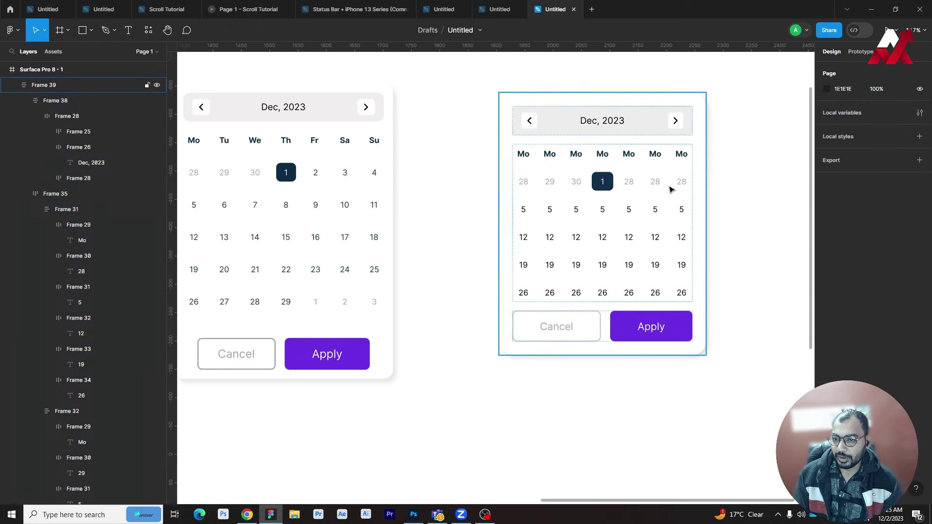
pyautogui.click(670, 187)
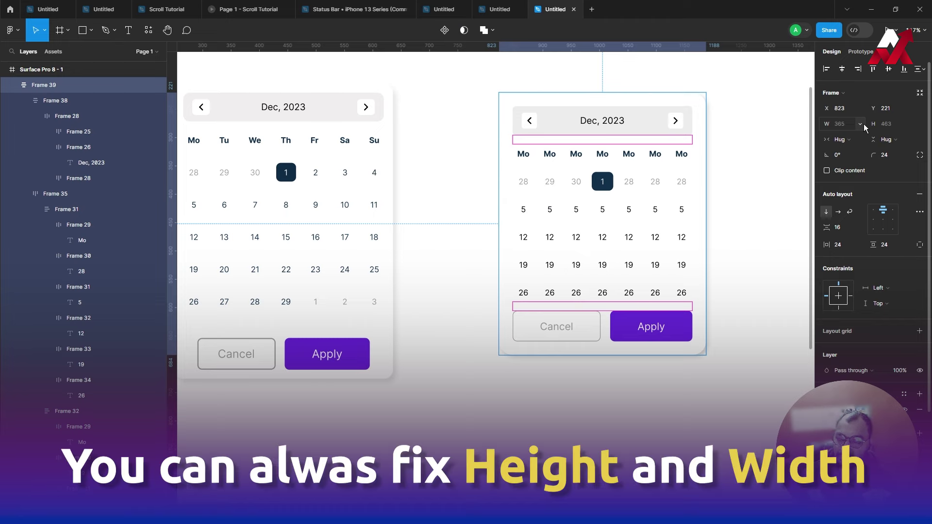
pyautogui.click(732, 150)
pyautogui.click(699, 153)
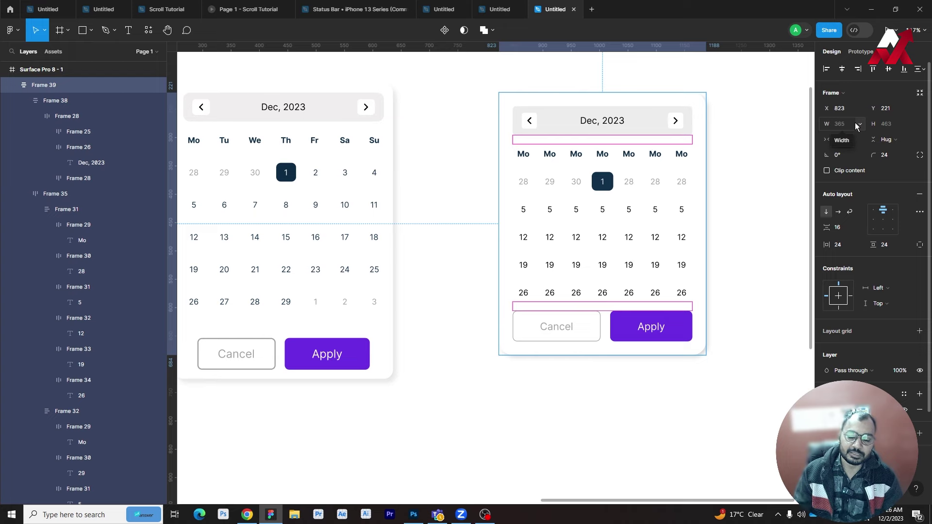
pyautogui.click(760, 261)
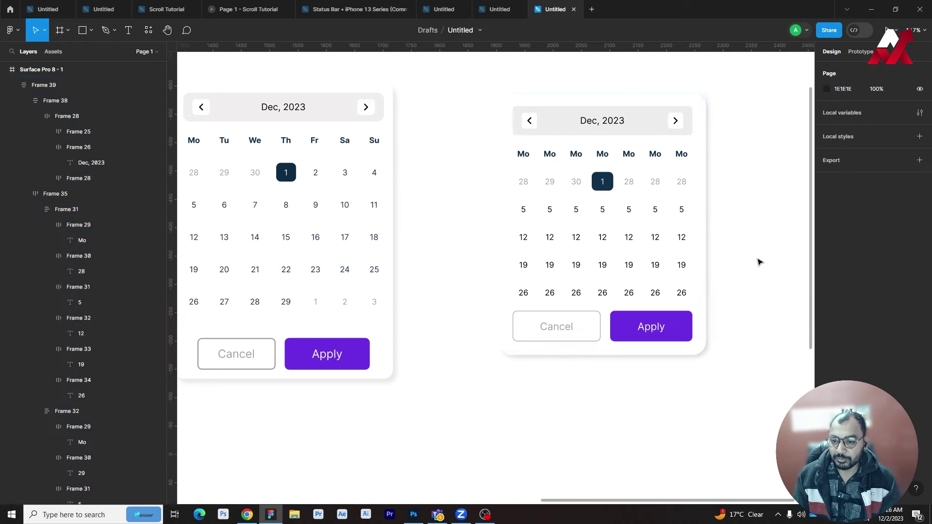
pyautogui.click(610, 228)
pyautogui.click(752, 201)
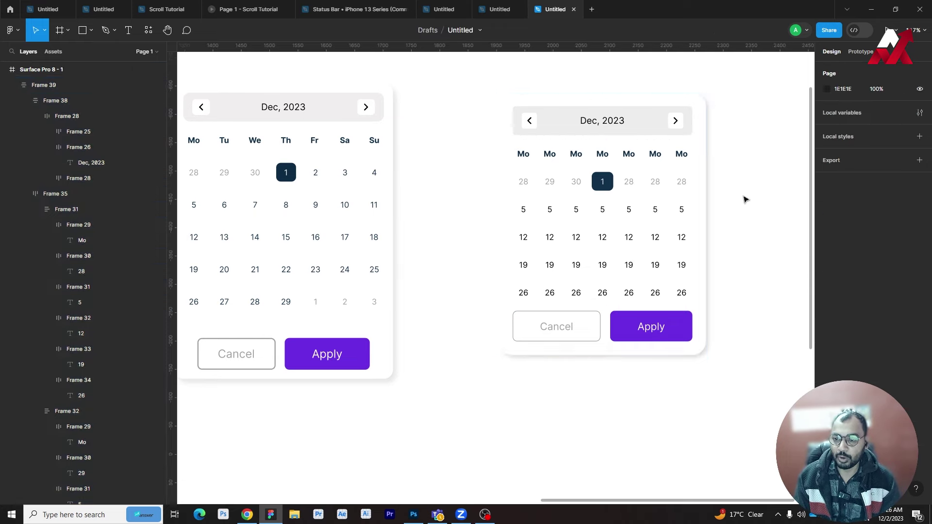